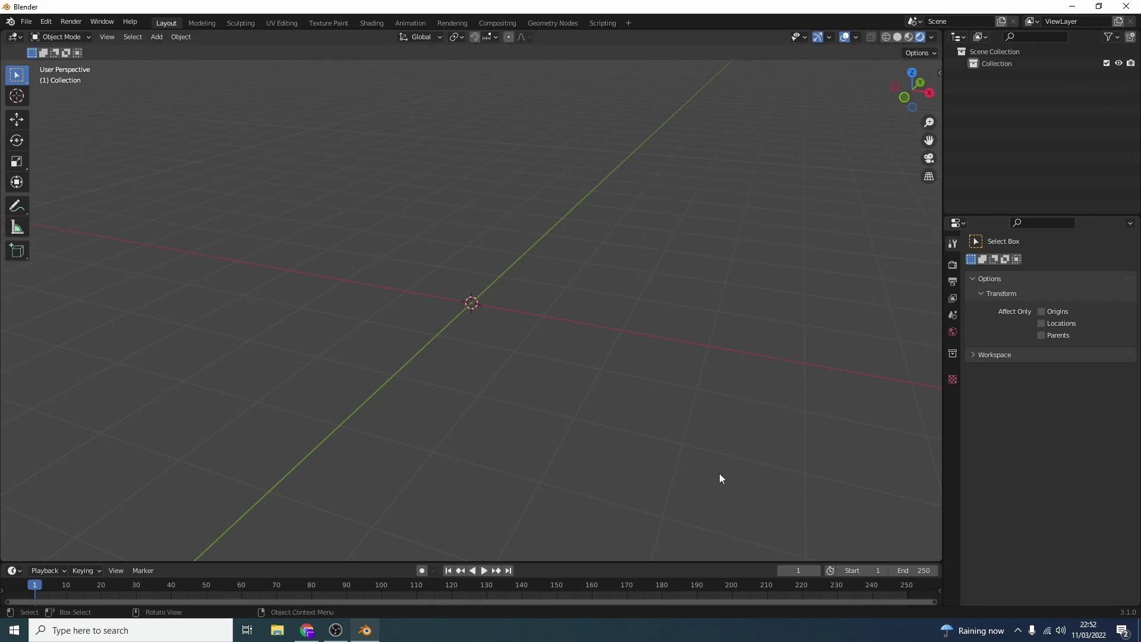
Step: Add a Suzanne monkey mesh, switch the viewport to Solid shading, and show its material properties
left_click(157, 37)
mouse_move(173, 51)
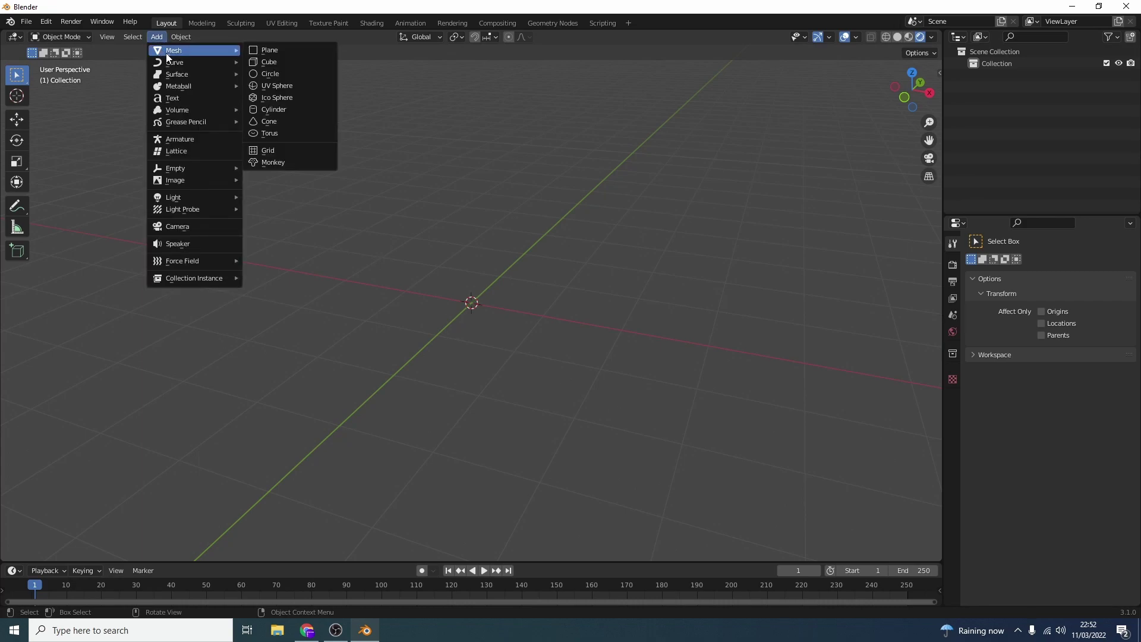
left_click(293, 165)
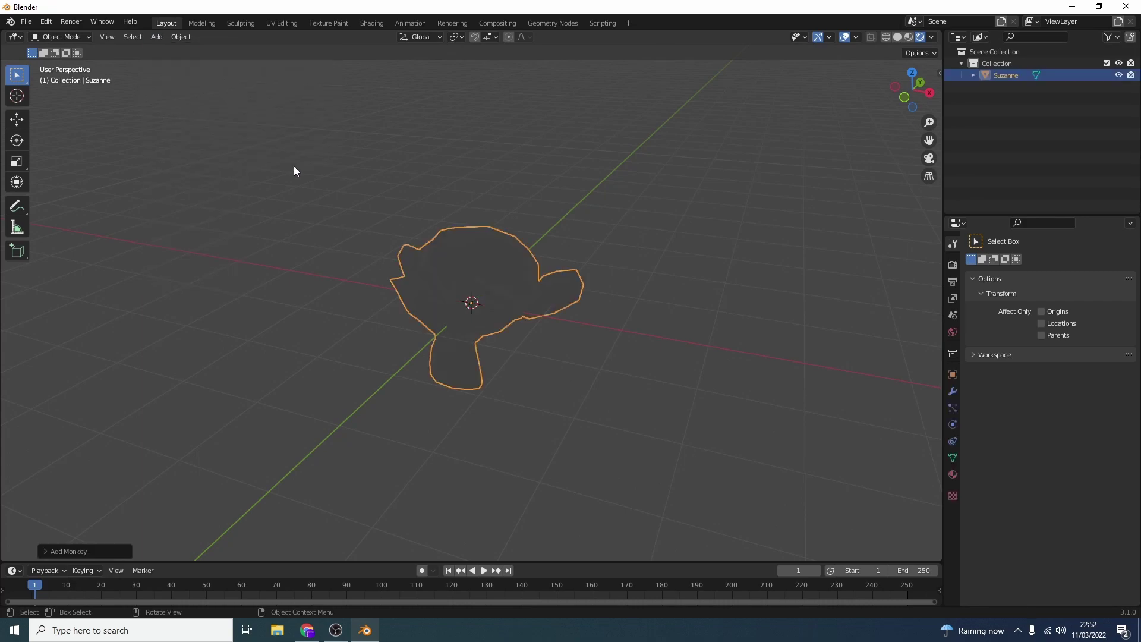
left_click(897, 37)
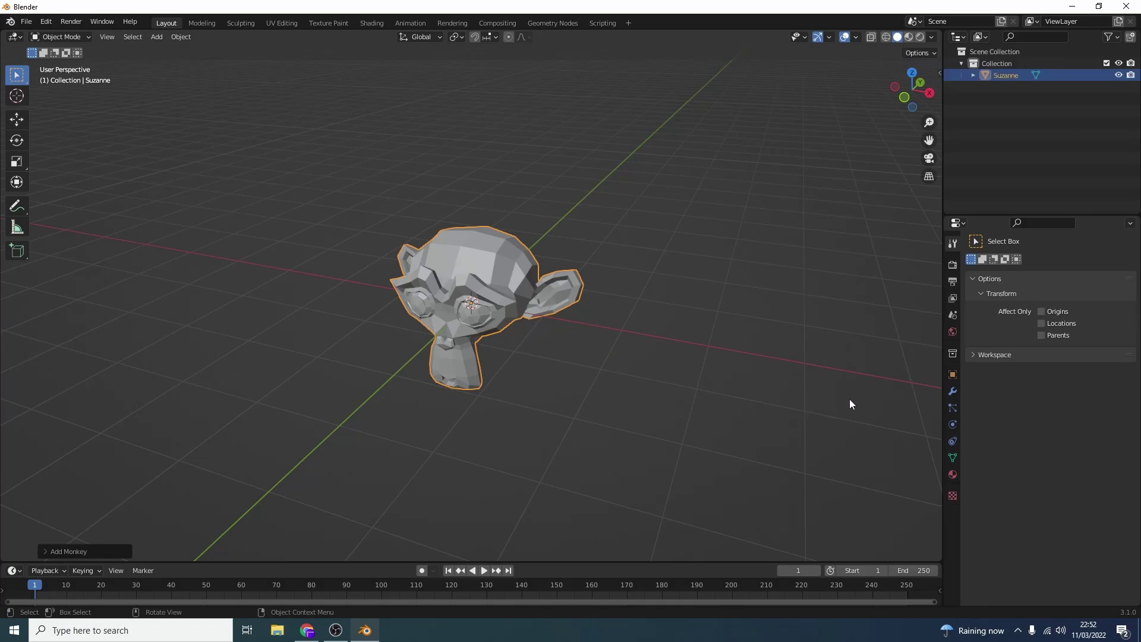
left_click(951, 474)
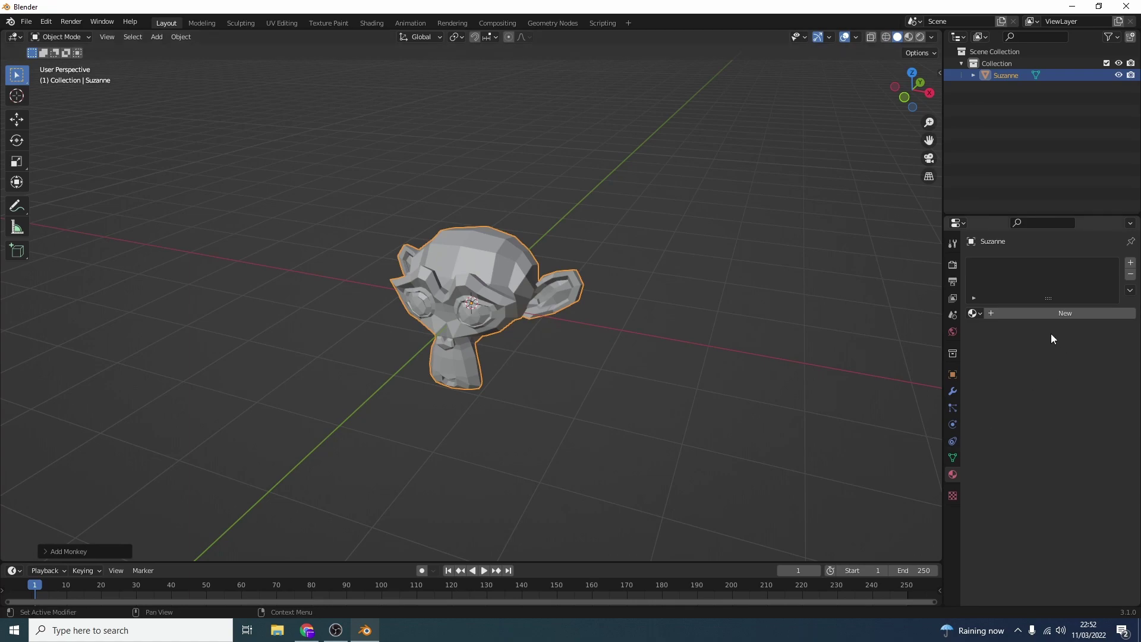
Step: Create Material.002 on Suzanne with a red base colour and preview it in Rendered shading
left_click(1130, 263)
left_click(1072, 311)
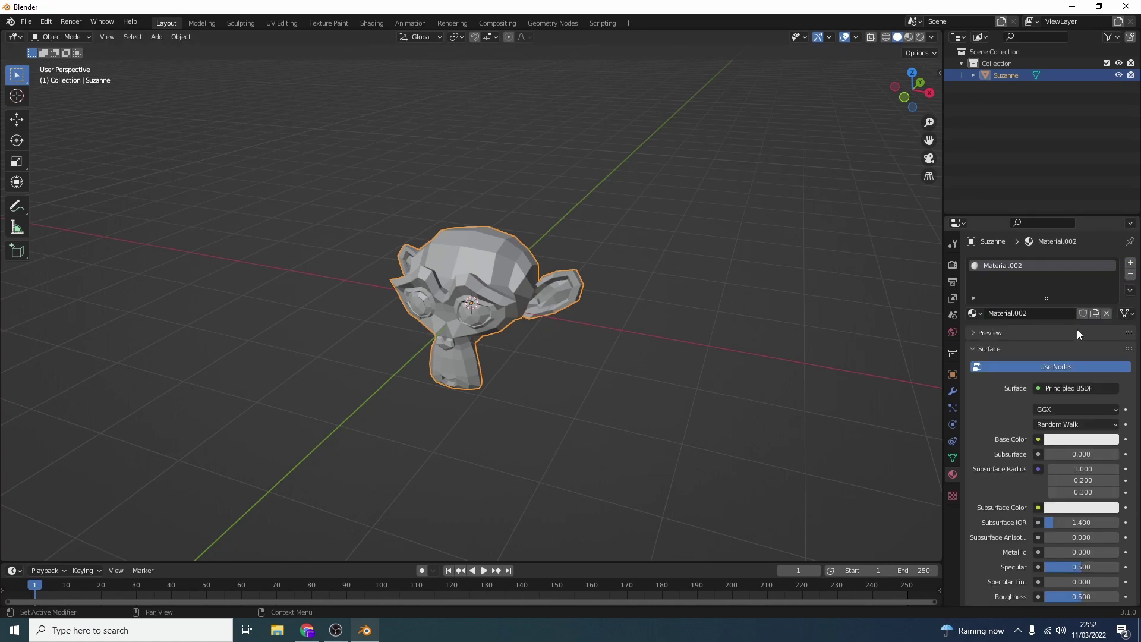
left_click(1085, 439)
left_click(1063, 355)
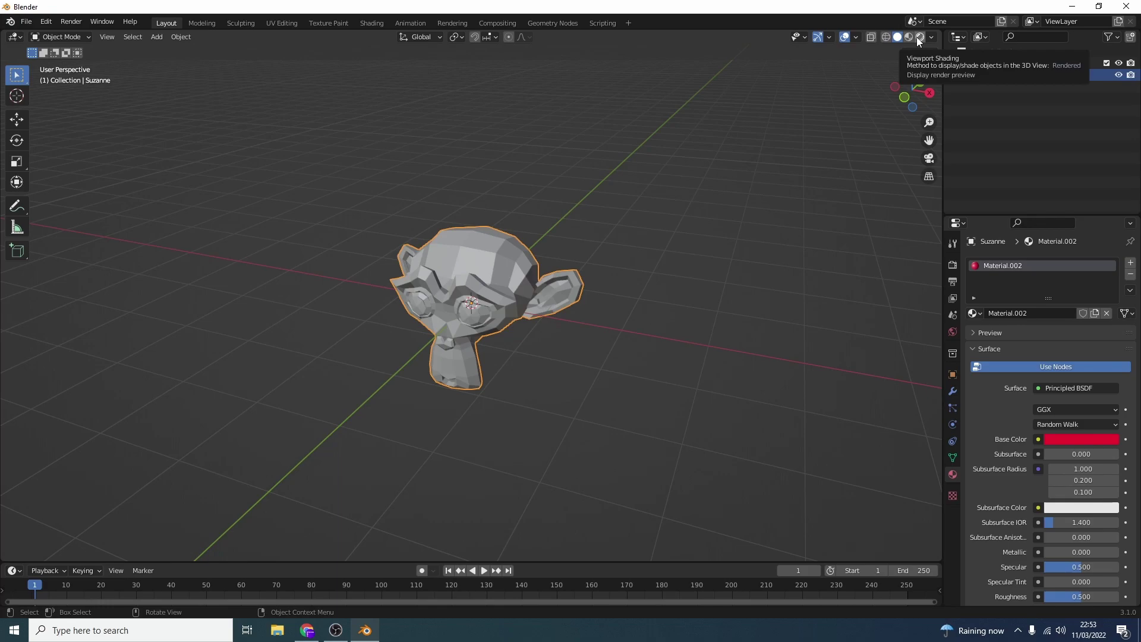
left_click(918, 37)
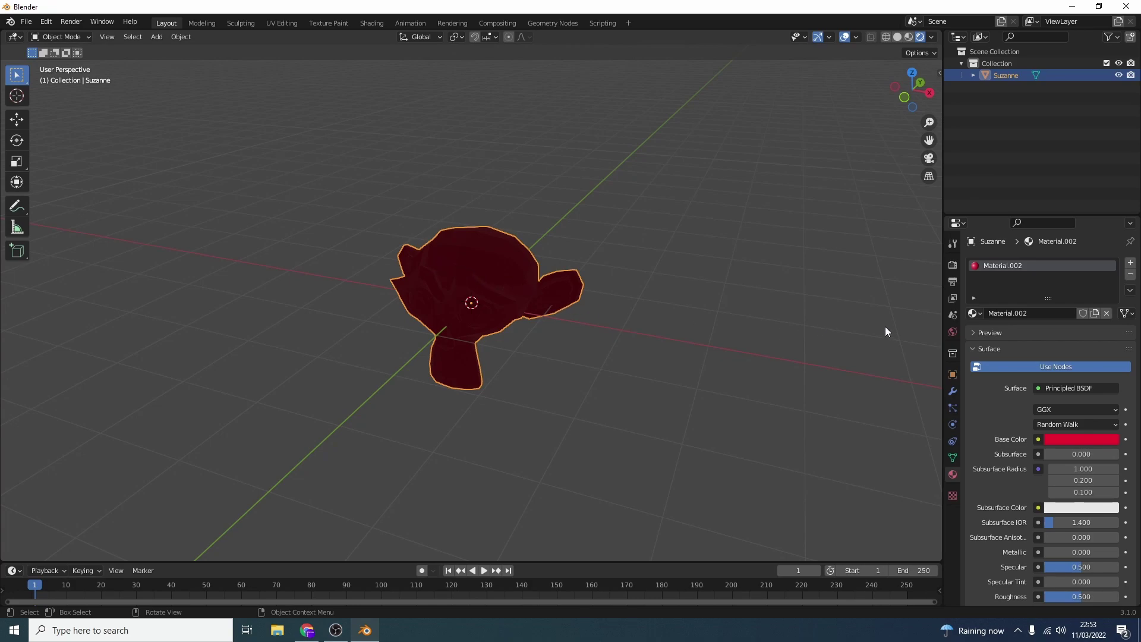
Step: Go through the World tab to Render Properties and keep Eevee as the render engine
left_click(953, 332)
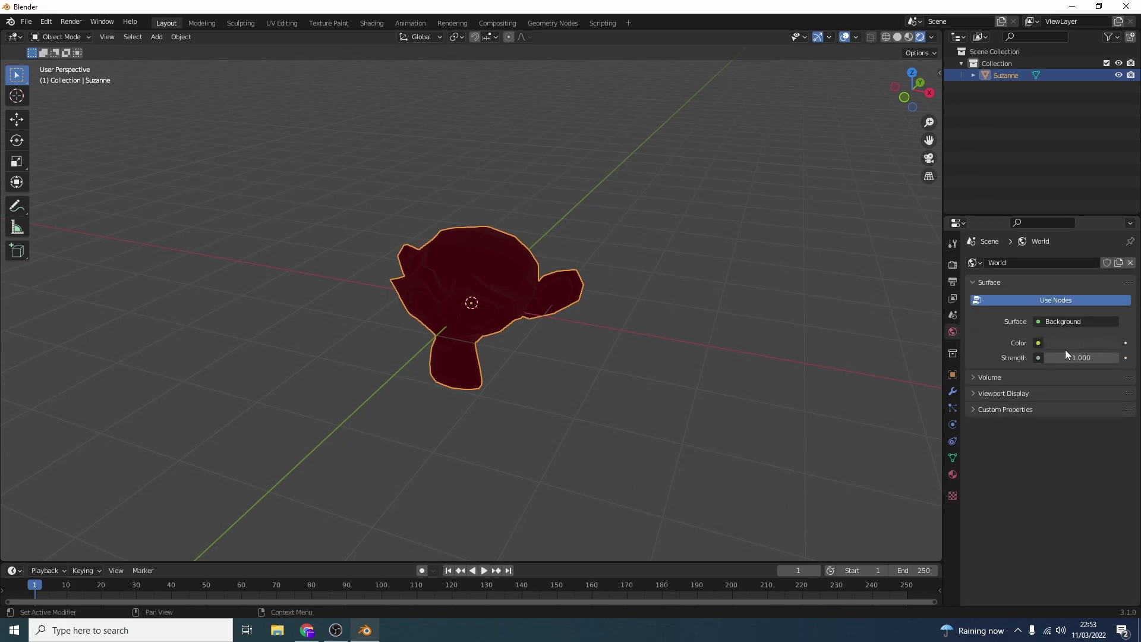
left_click(953, 245)
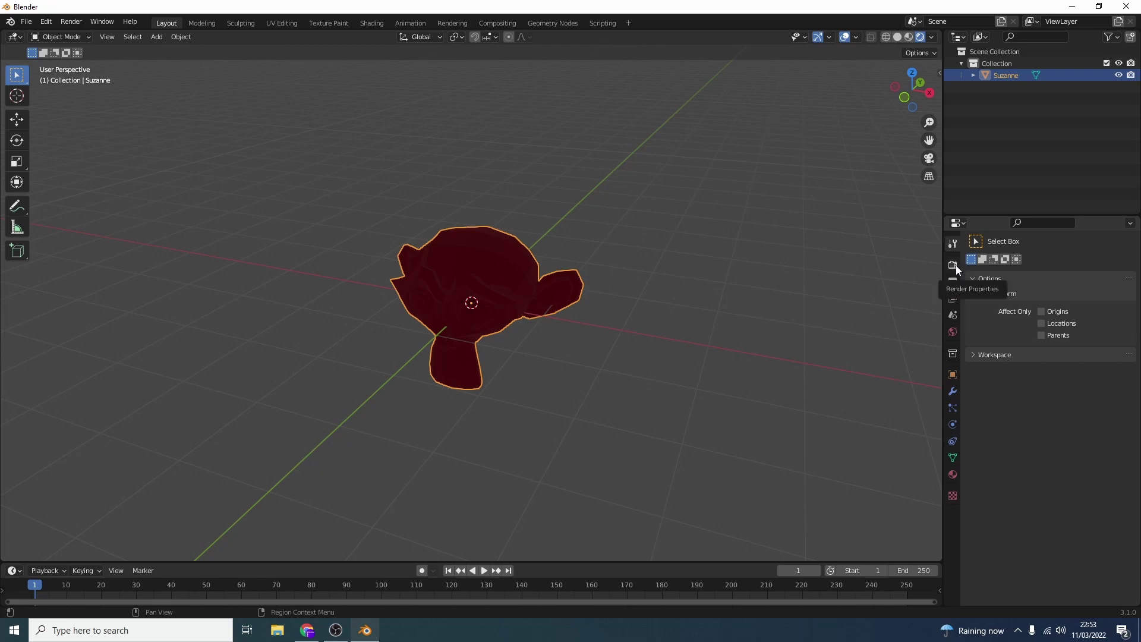
left_click(955, 265)
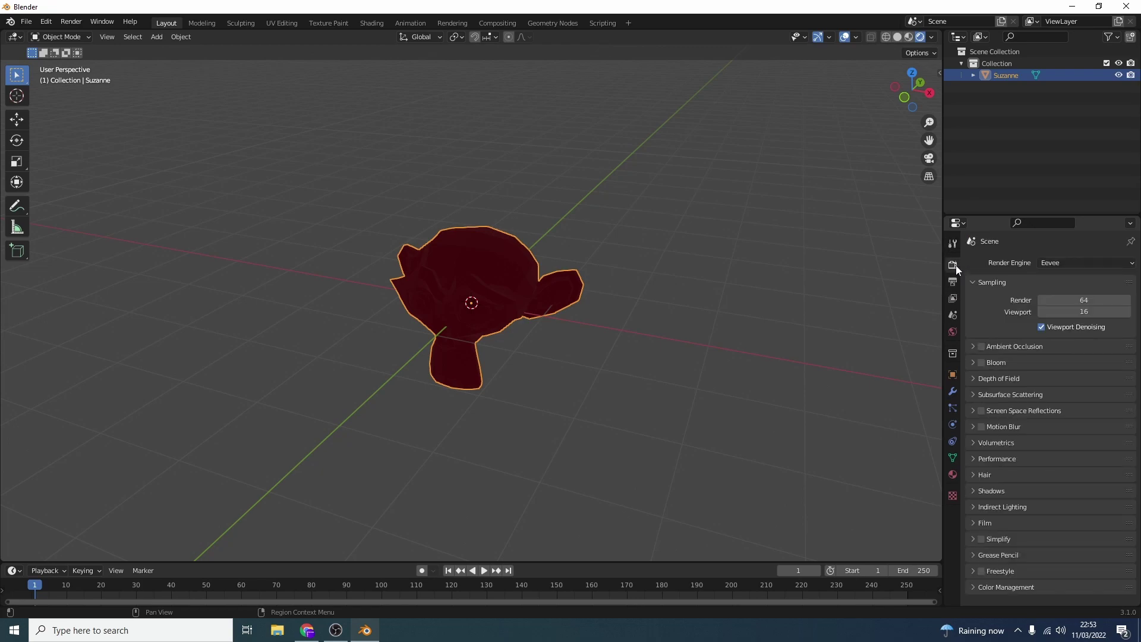
left_click(1055, 265)
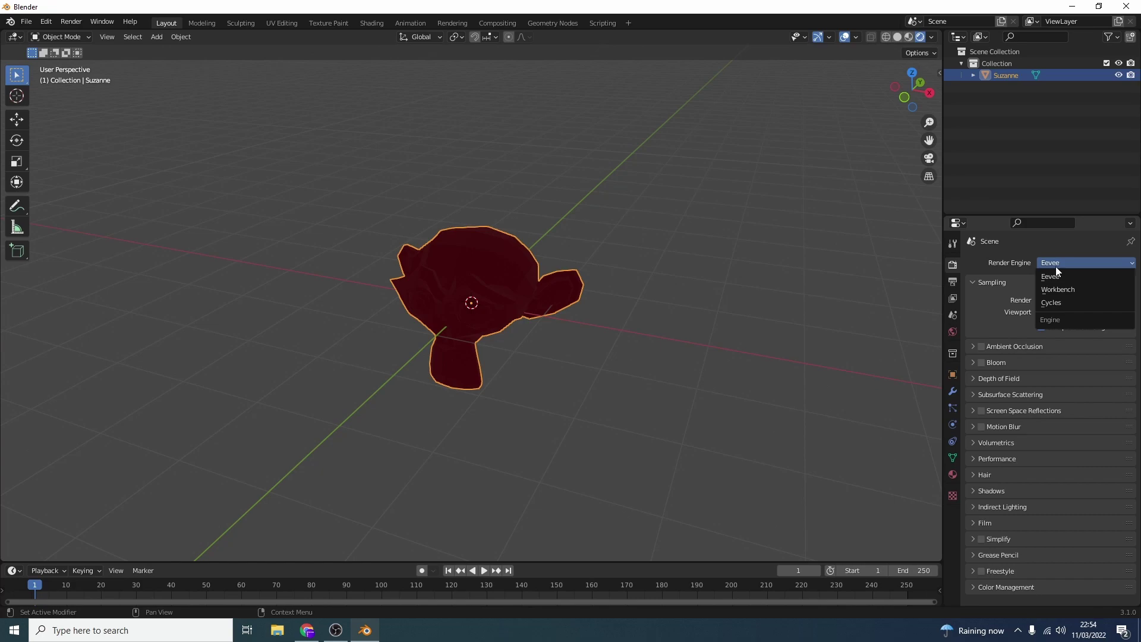
left_click(1056, 268)
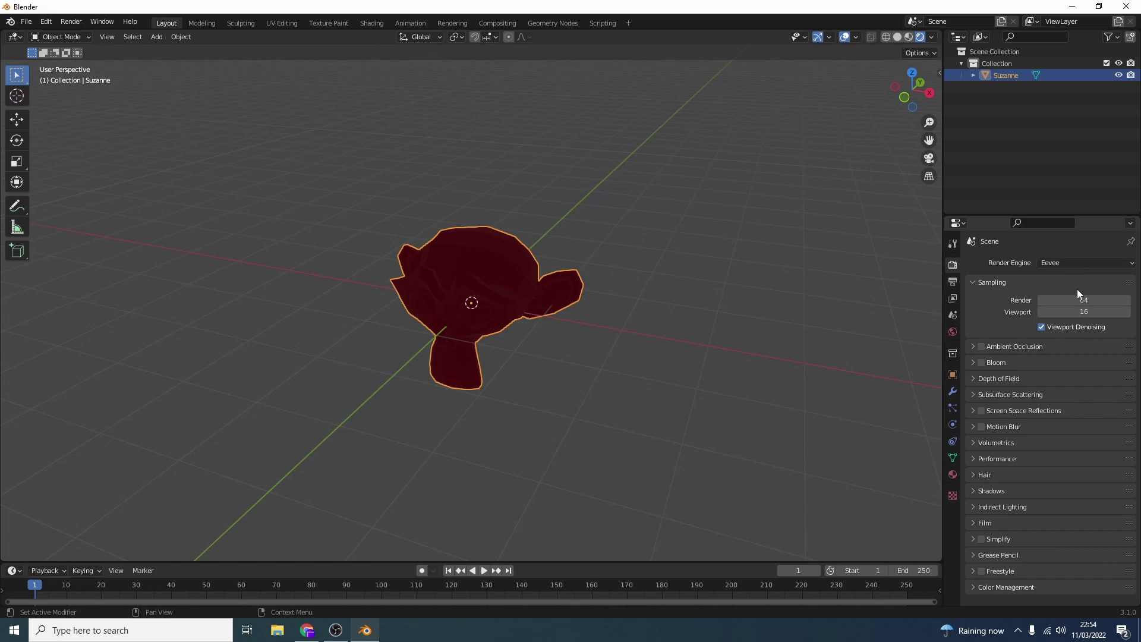
Step: Add a point light left of Suzanne and raise its power
left_click(160, 38)
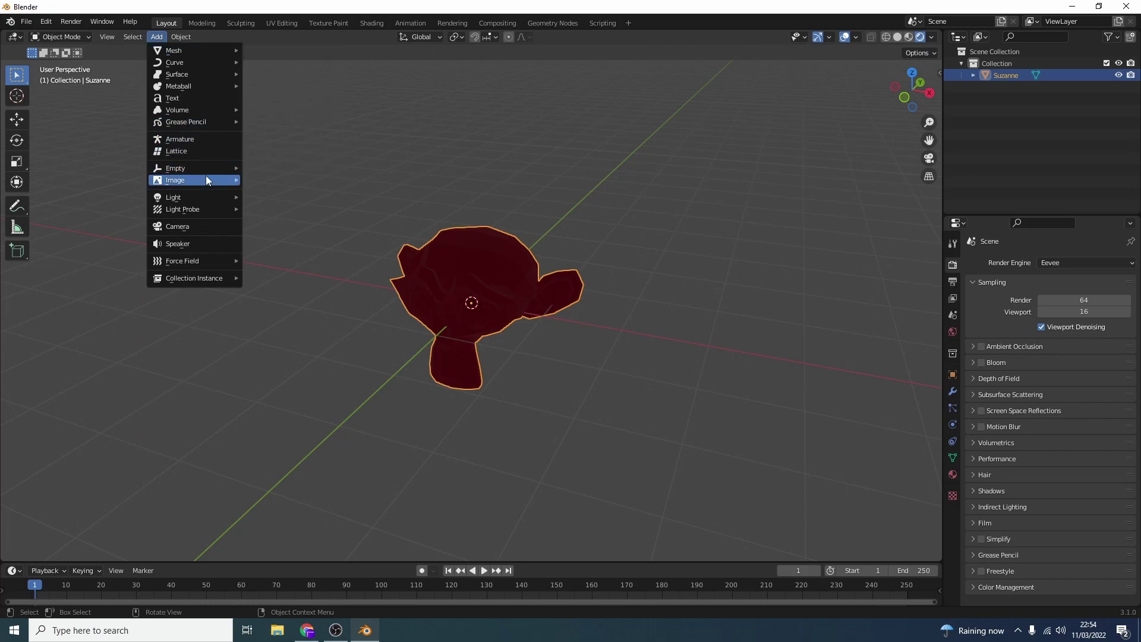
mouse_move(206, 191)
left_click(280, 192)
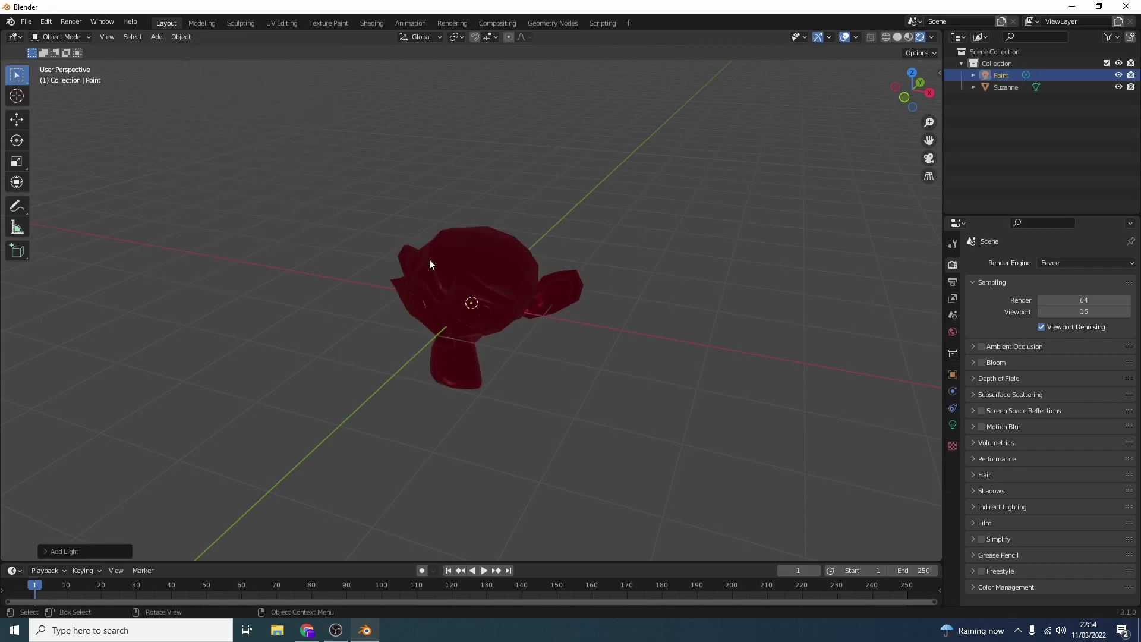
key("g")
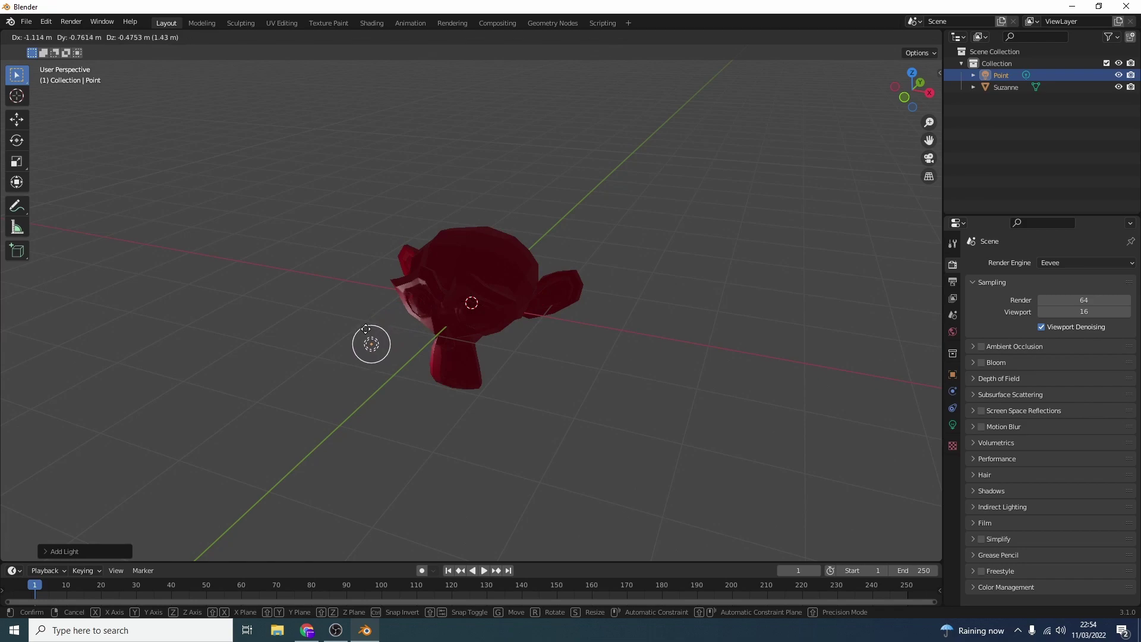
left_click(339, 336)
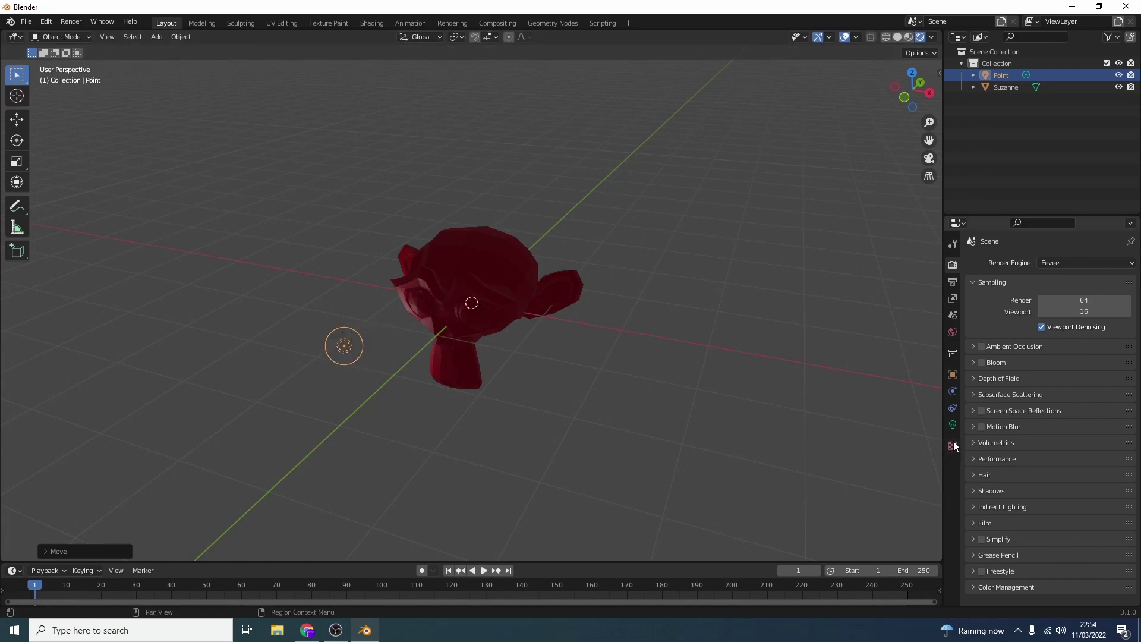
left_click(952, 424)
left_click_drag(1069, 343, 1088, 344)
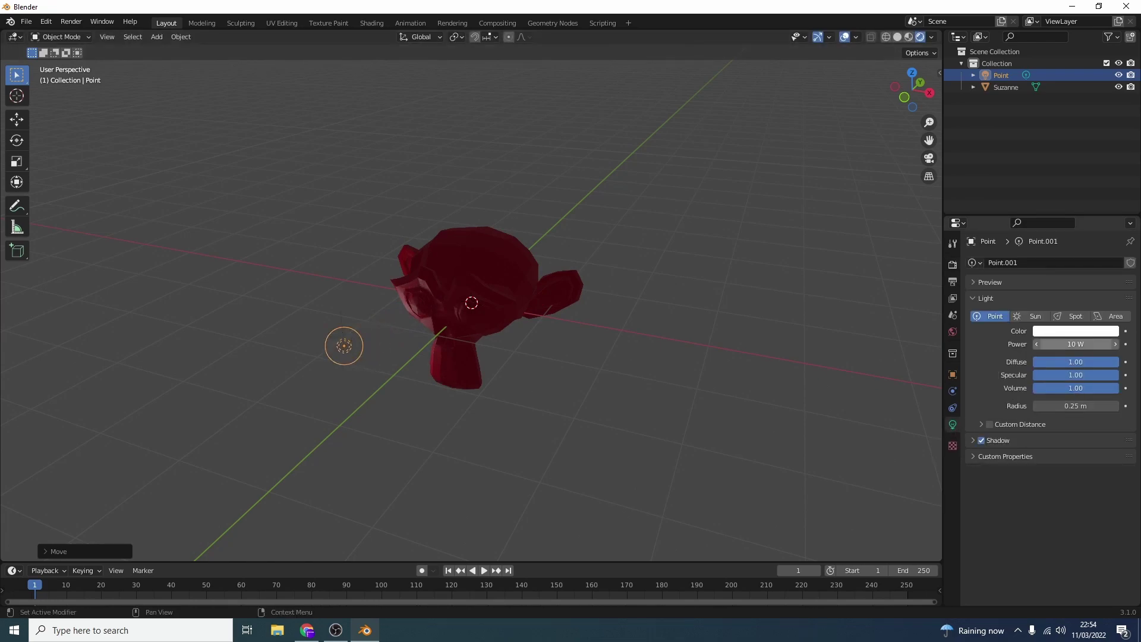
left_click(952, 265)
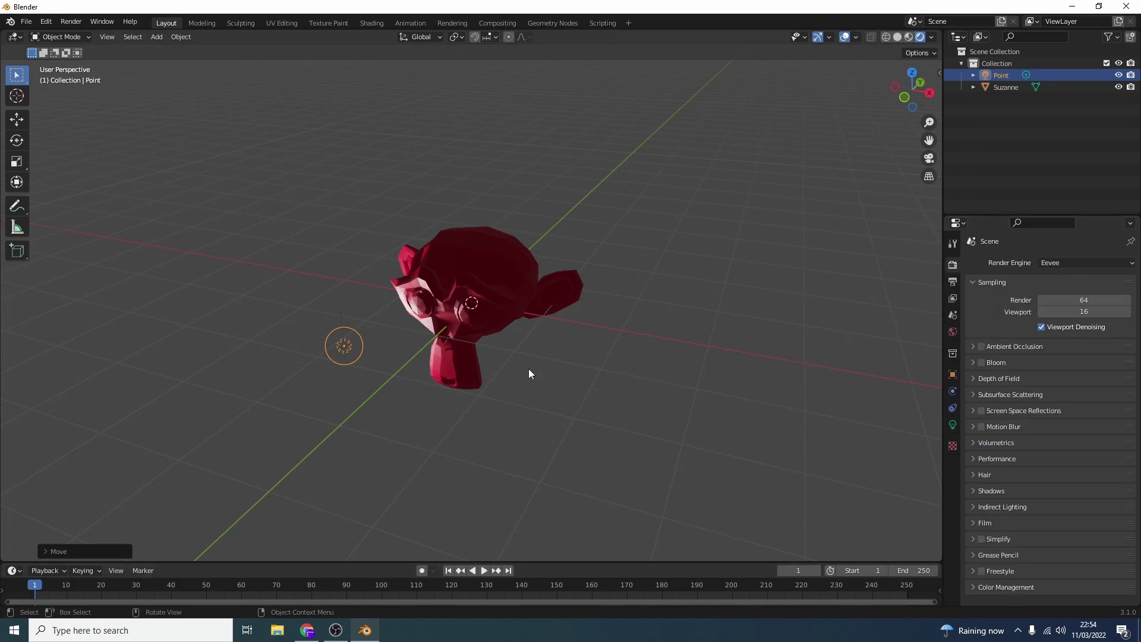
Step: Add a camera, reposition it, and align it to the current view framing Suzanne
left_click(155, 38)
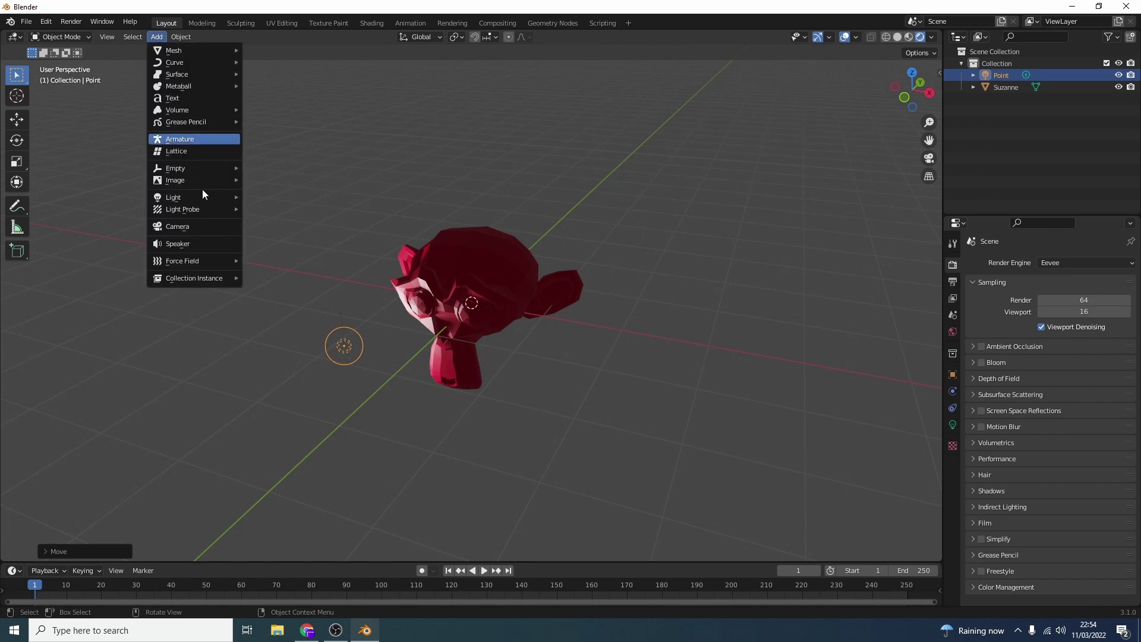
left_click(200, 227)
middle_click_drag(602, 414, 631, 374)
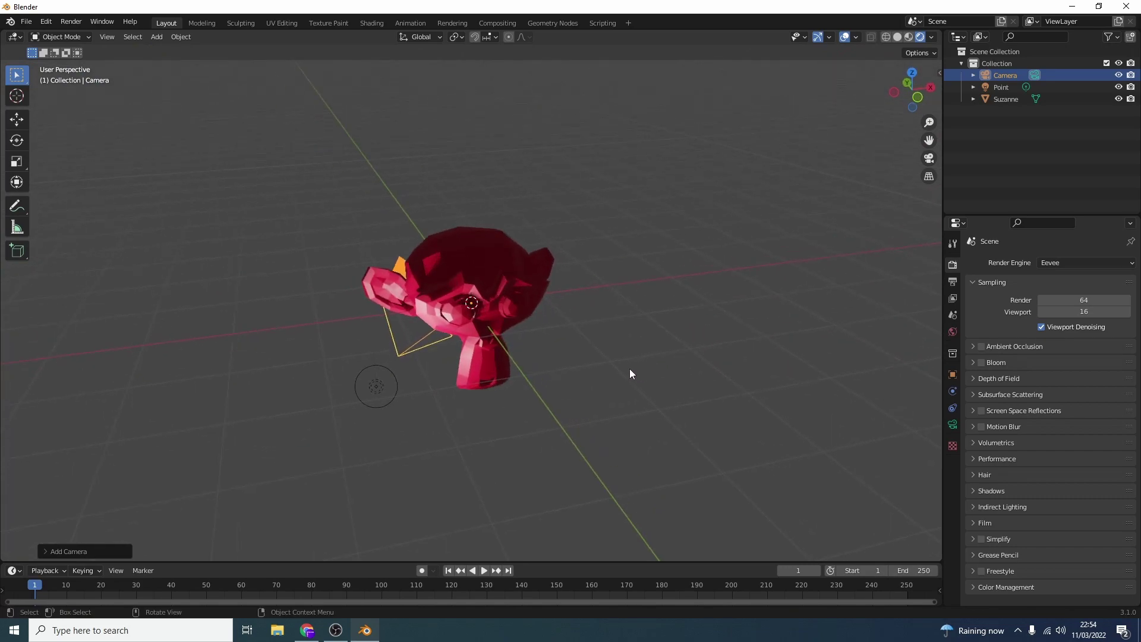
left_click(20, 126)
left_click_drag(461, 297, 577, 381)
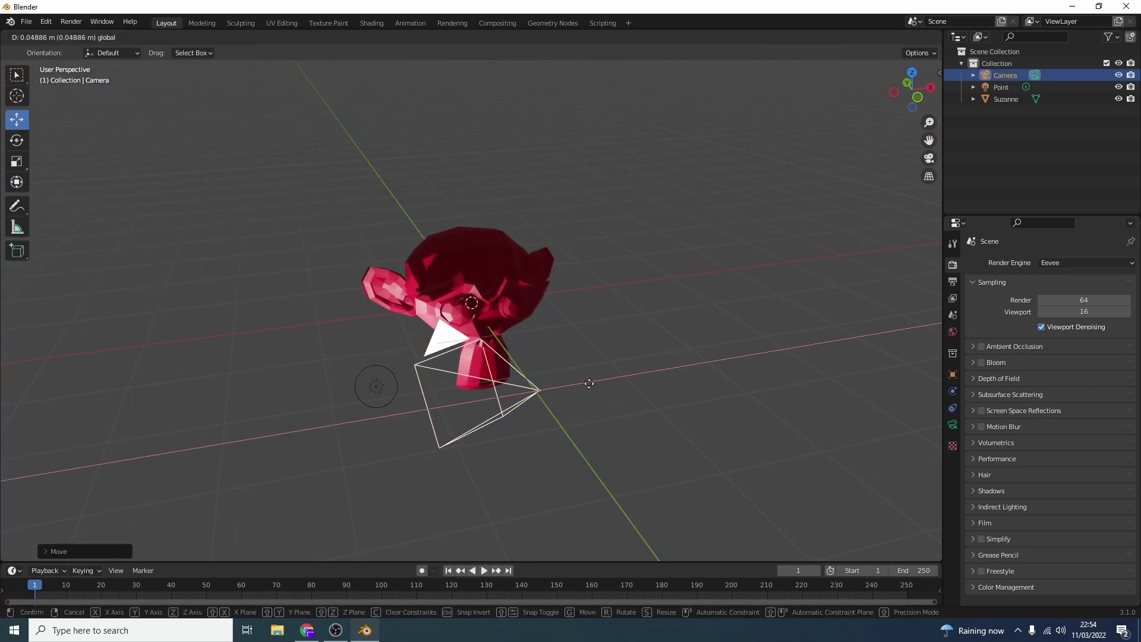
middle_click_drag(635, 412, 583, 387)
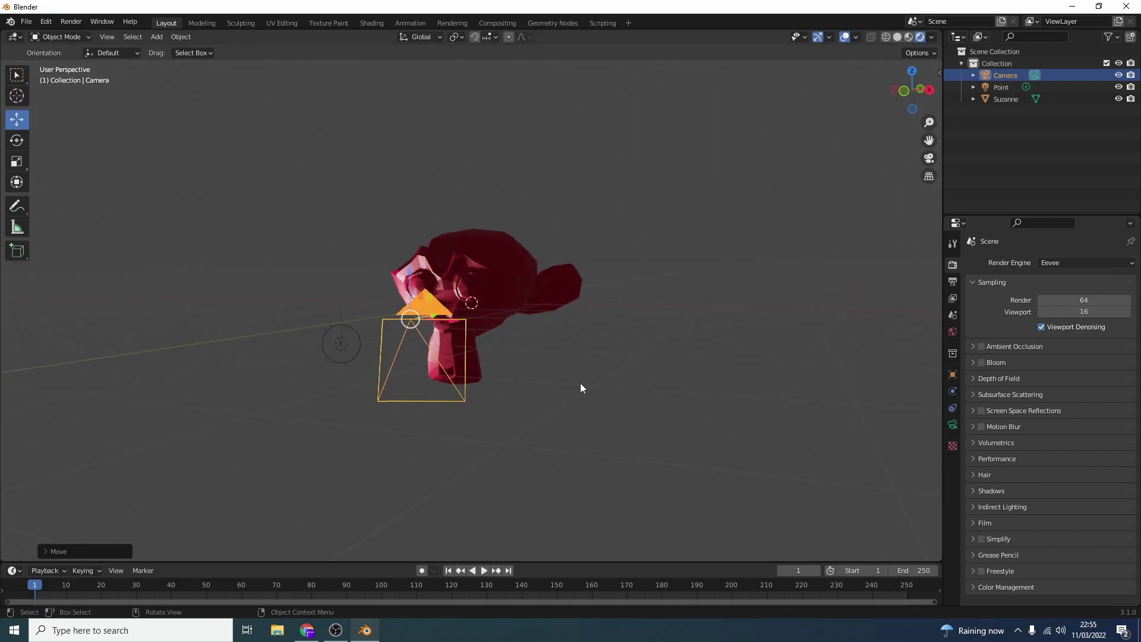
key("ctrl+alt+KP_0")
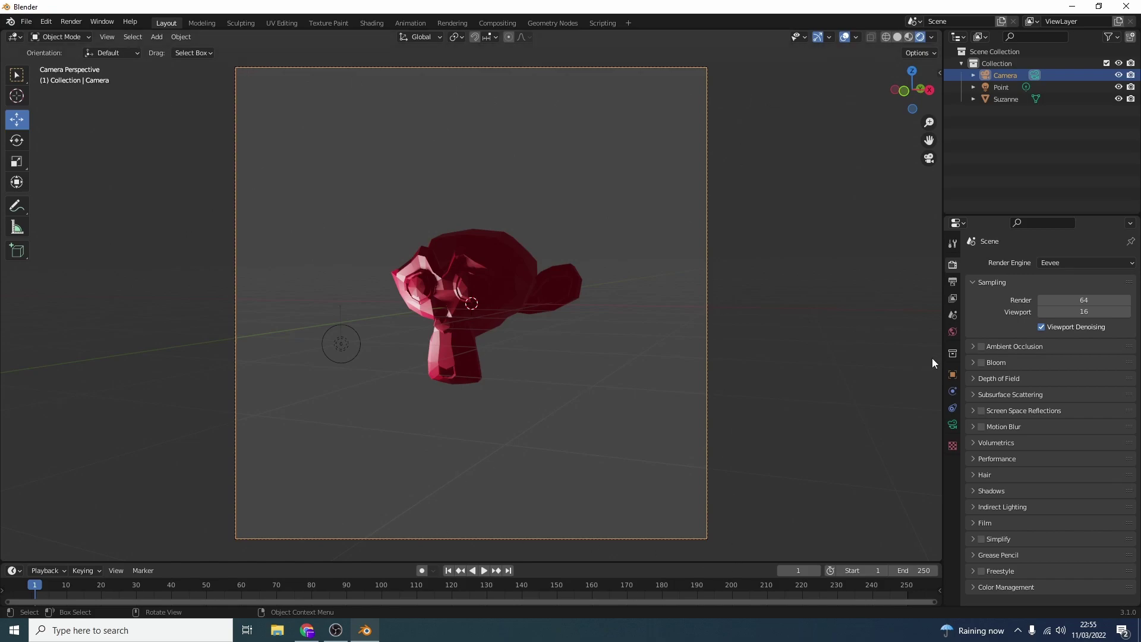
Step: Set the output resolution to 800 × 800 px
left_click(953, 282)
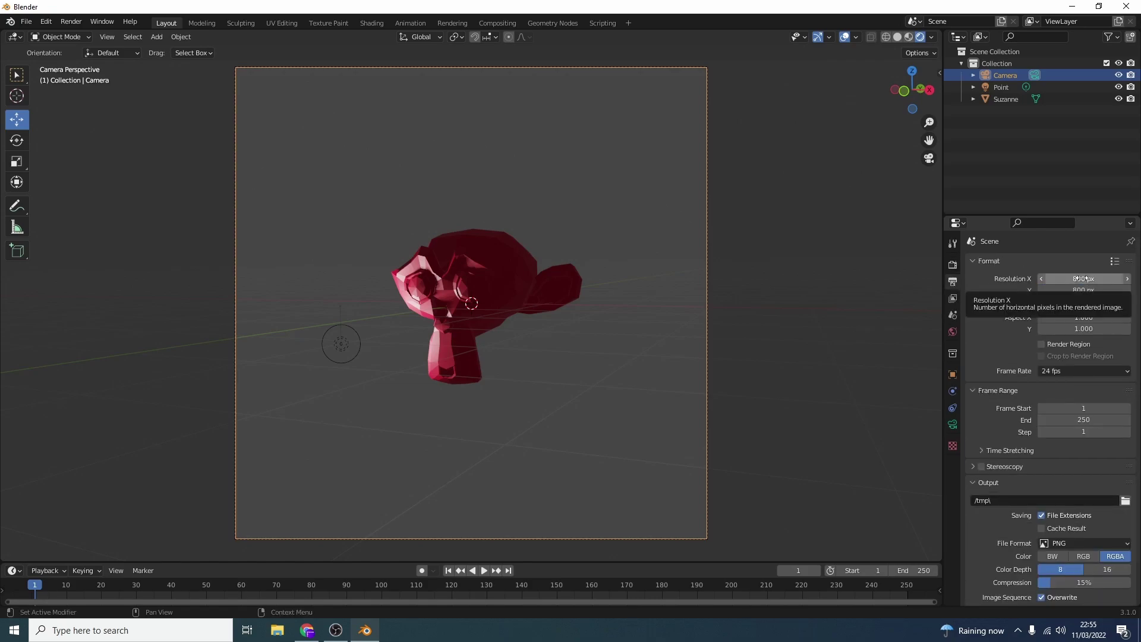
left_click(1114, 262)
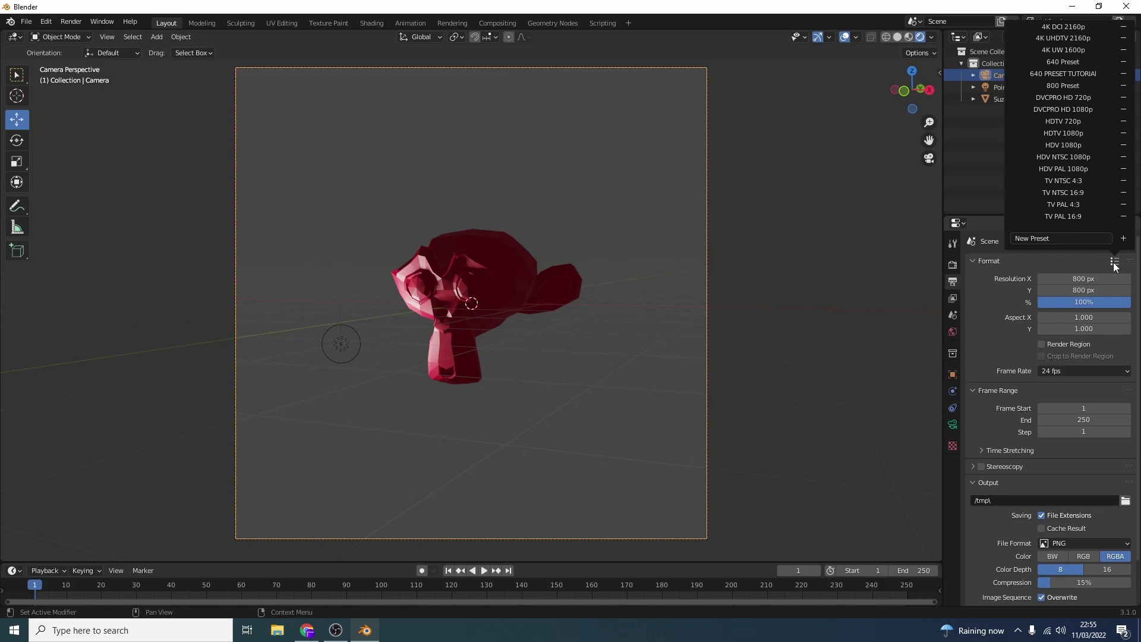
left_click(1074, 133)
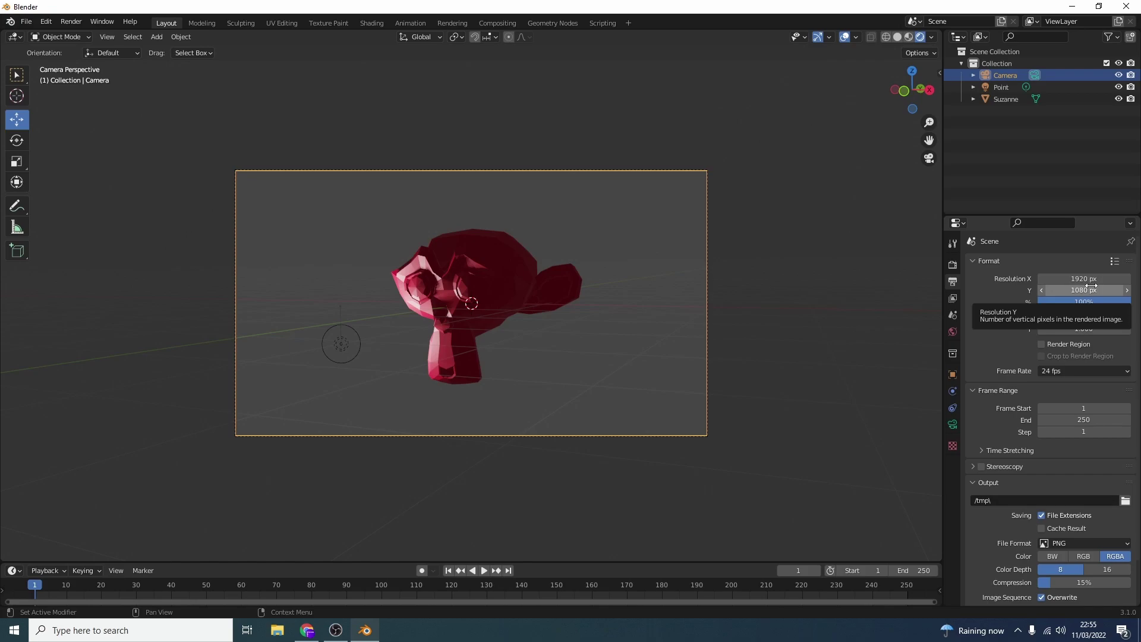
left_click(1053, 283)
type("800")
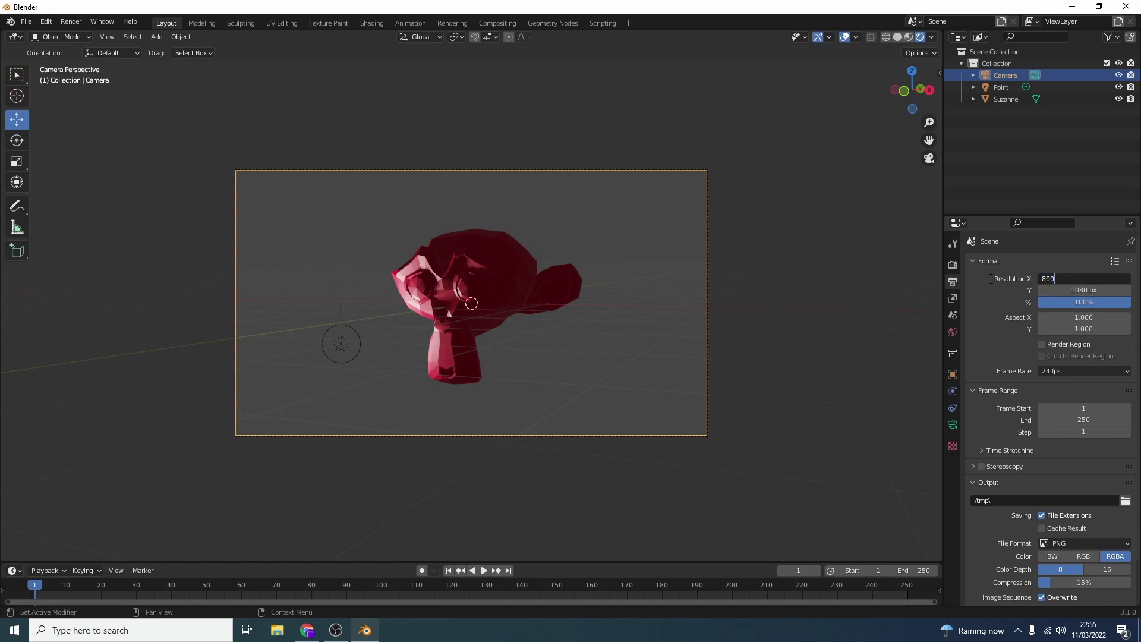
key("Tab")
type("800")
key("Return")
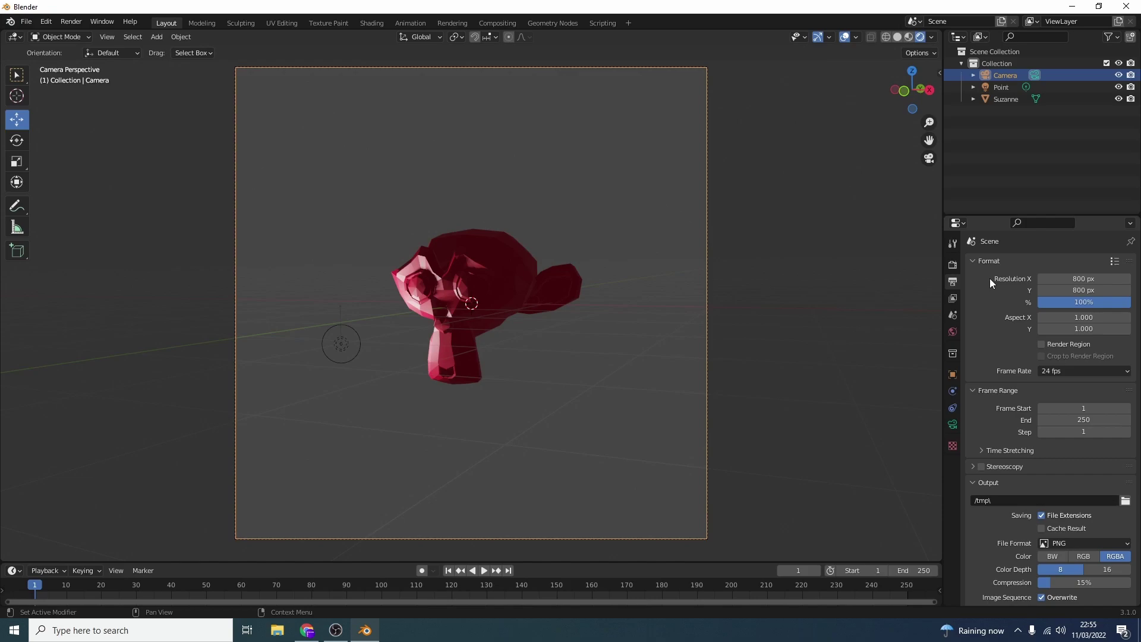
Step: Save the format as preset '800pixels', leave frame rate unchanged, and show World settings
left_click(1115, 263)
left_click(1076, 237)
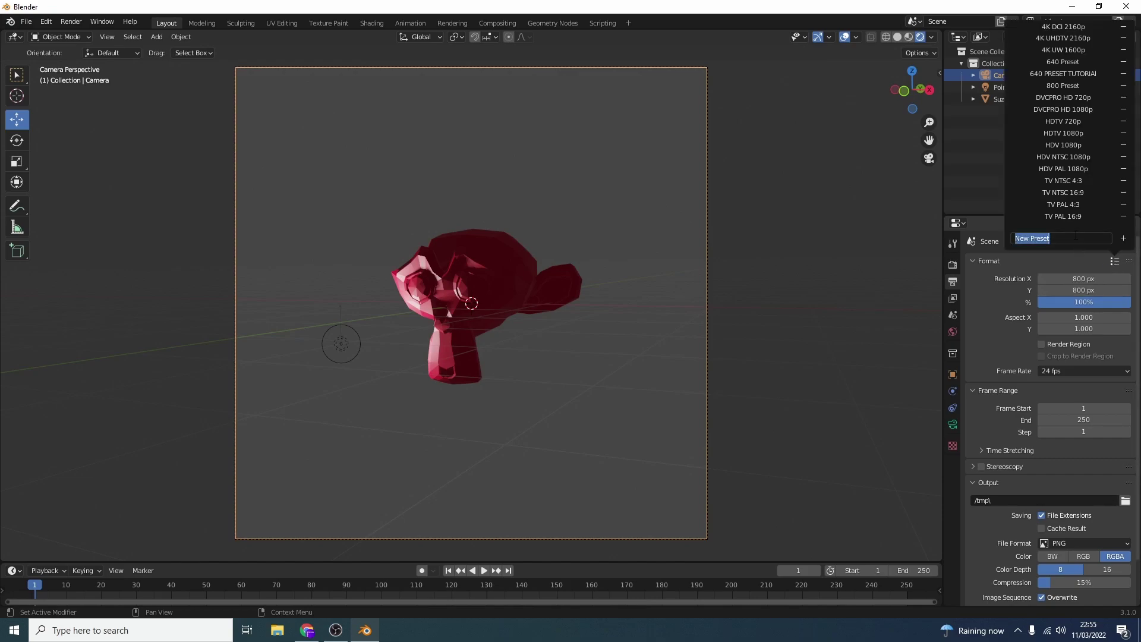
type("800pixels")
left_click(1123, 238)
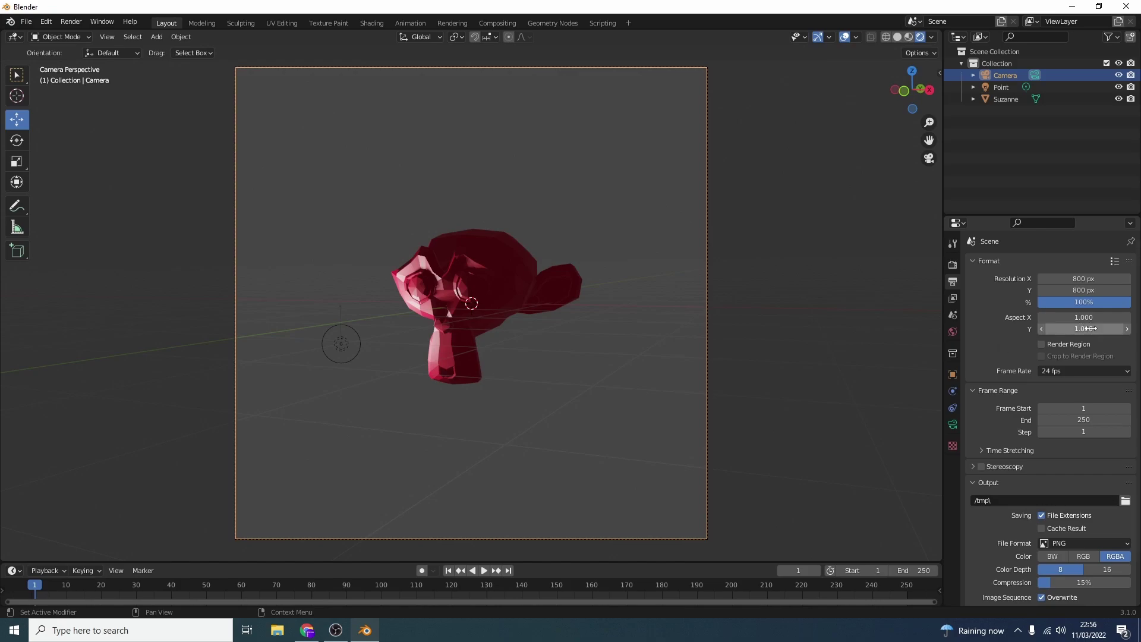
left_click(1064, 372)
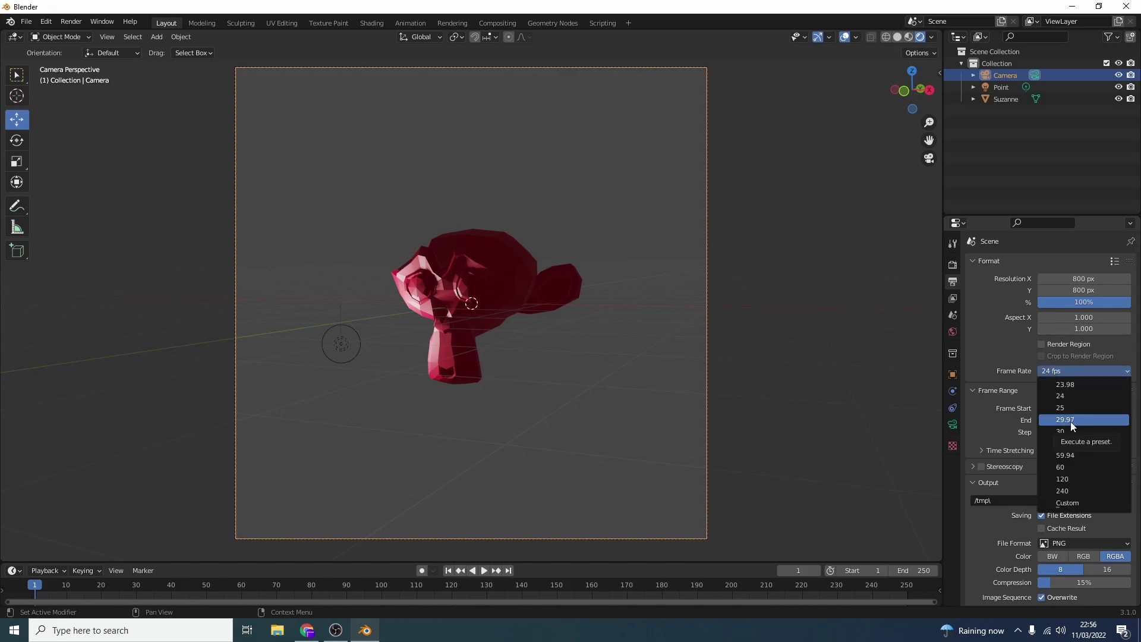
left_click(1042, 369)
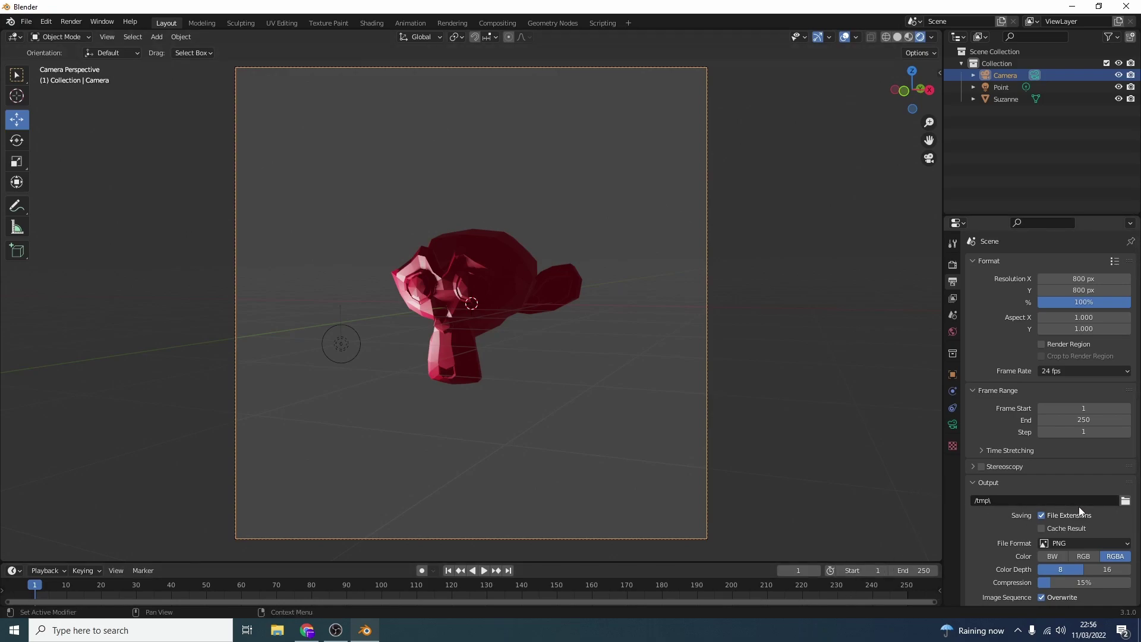
left_click(952, 332)
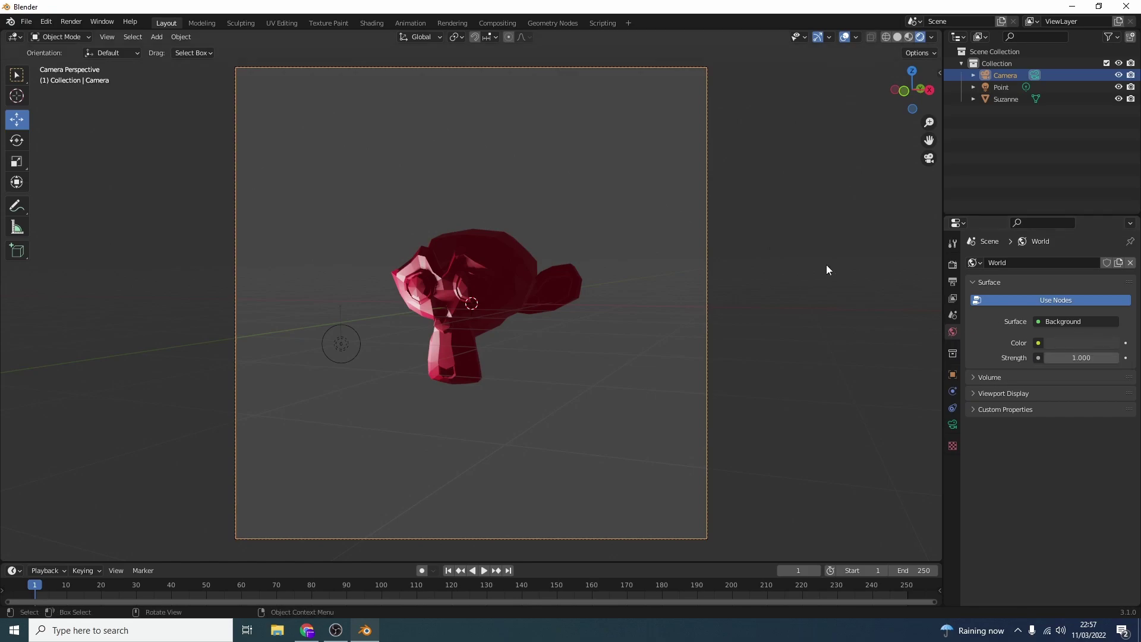
Step: In the Shading workspace, merge away the file browser and edit World nodes in Rendered view
left_click(368, 21)
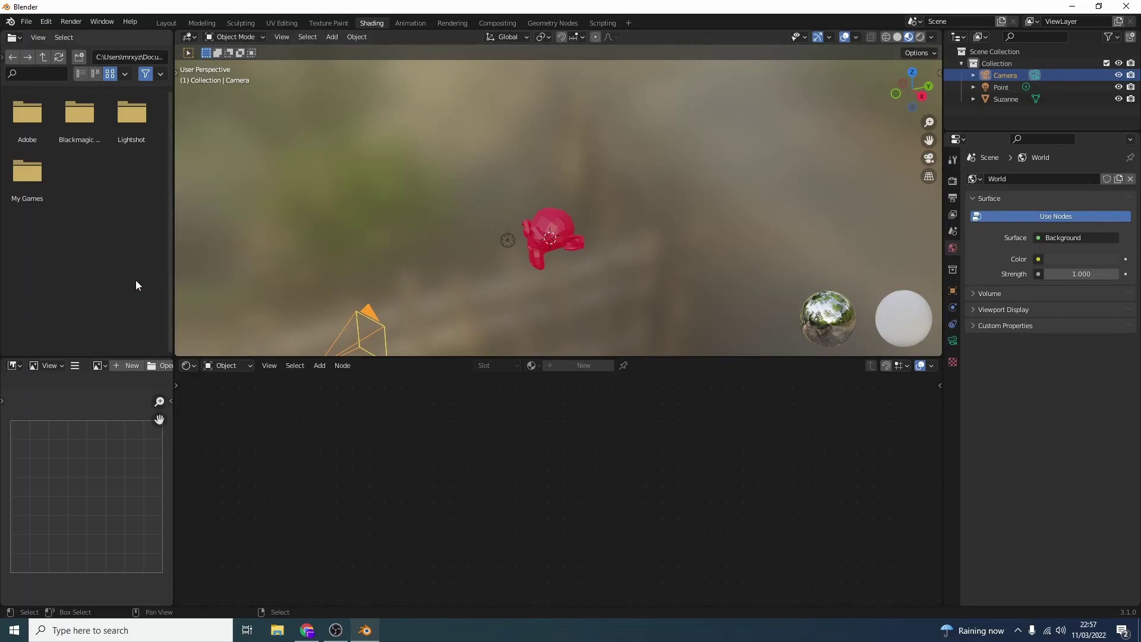
right_click(172, 255)
left_click(122, 287)
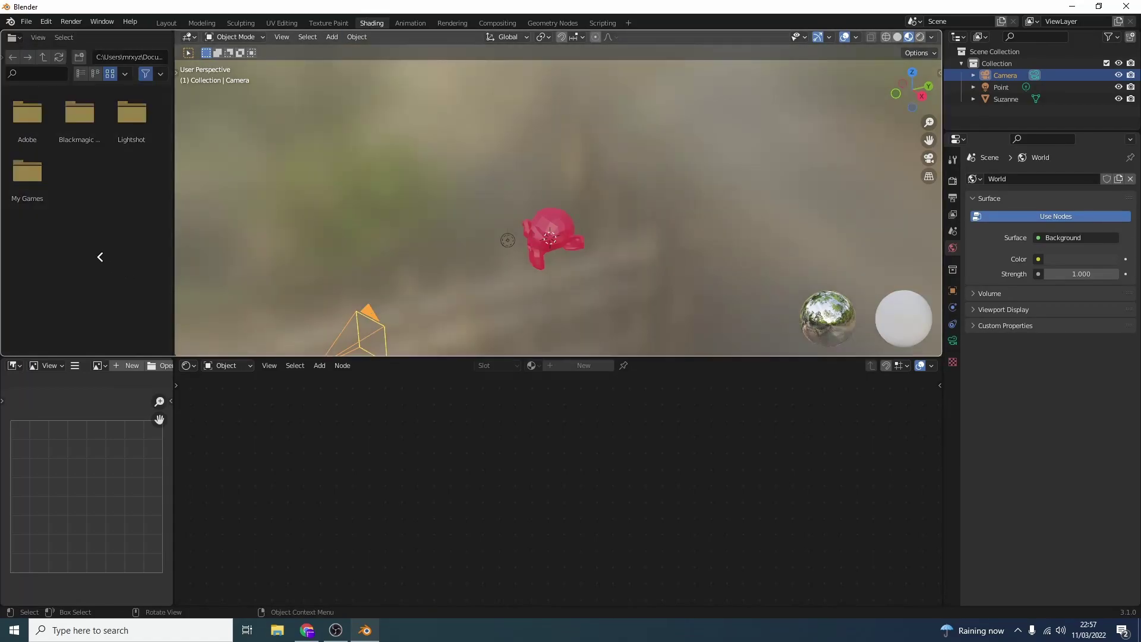
left_click(102, 255)
right_click(174, 466)
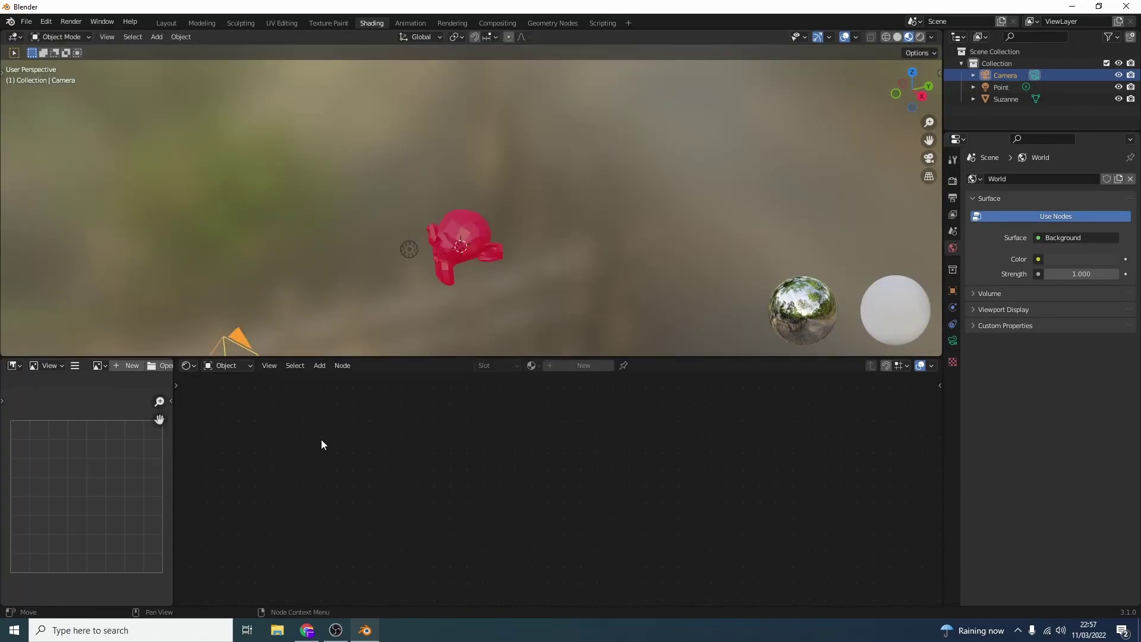
left_click(234, 365)
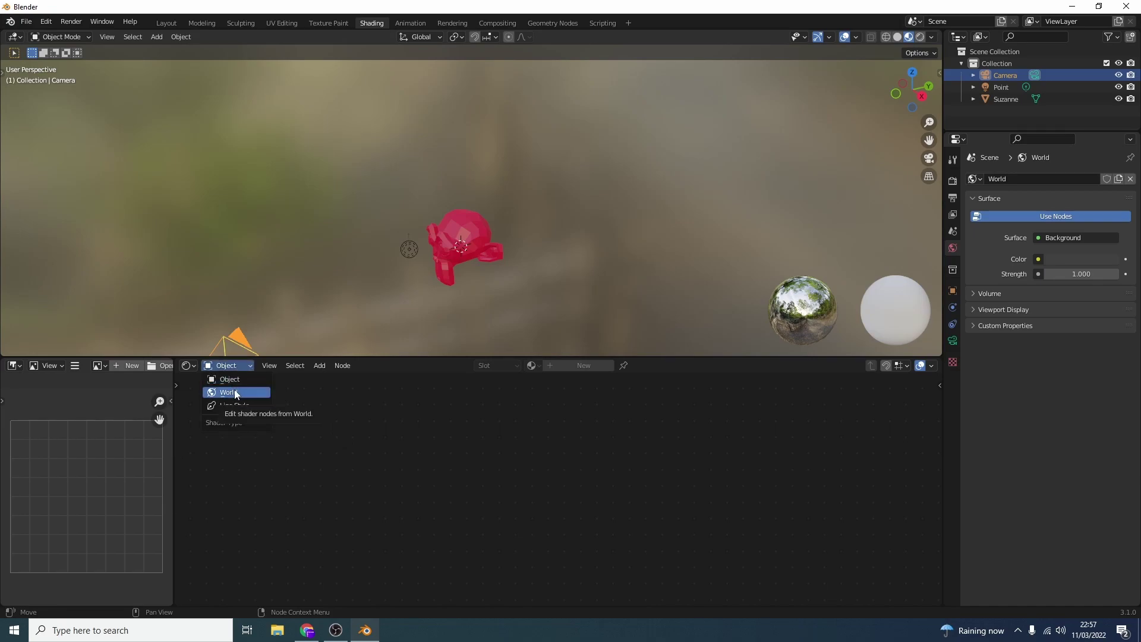
left_click(231, 392)
left_click(919, 37)
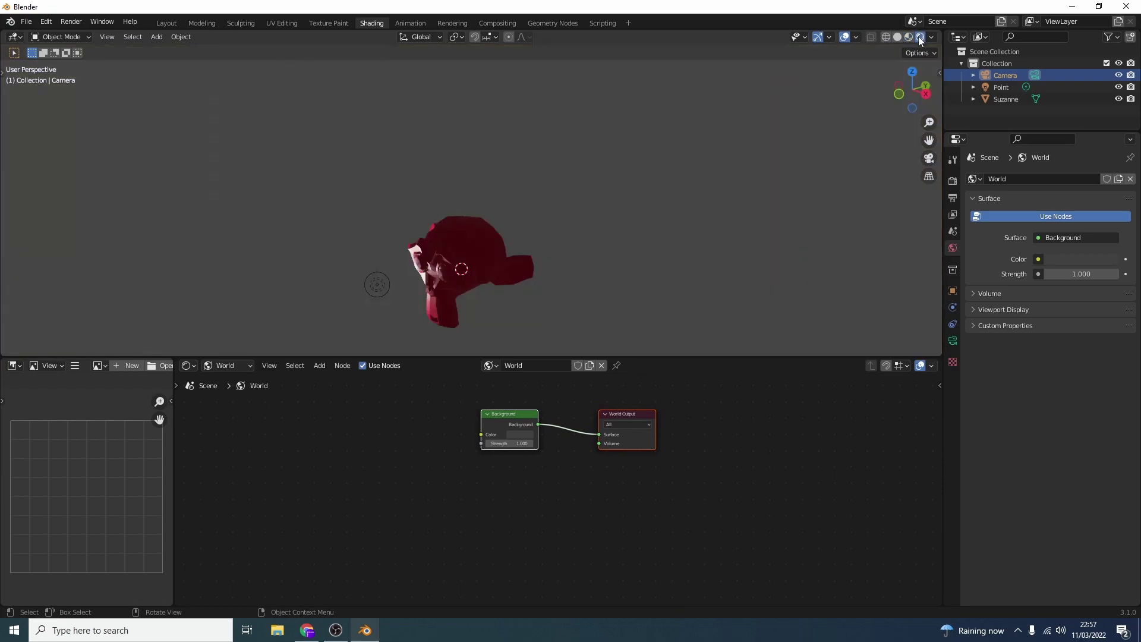
mouse_move(633, 263)
middle_mouse_down()
mouse_move(637, 252)
mouse_move(617, 261)
middle_mouse_up()
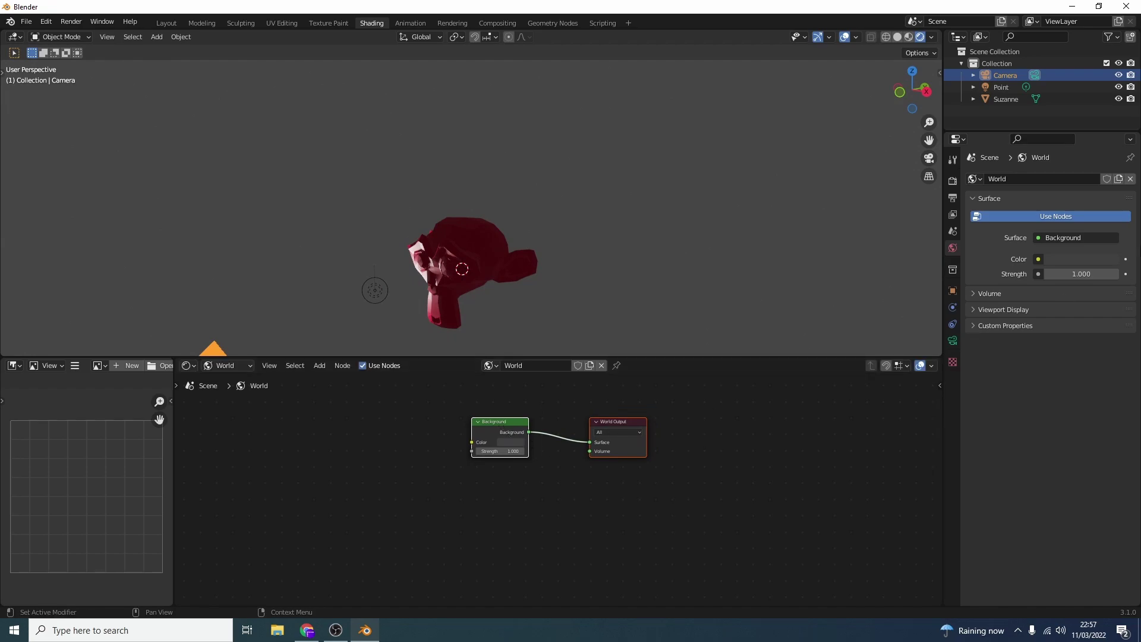
Step: Make the world Background colour white with strength 1.000
left_click(514, 441)
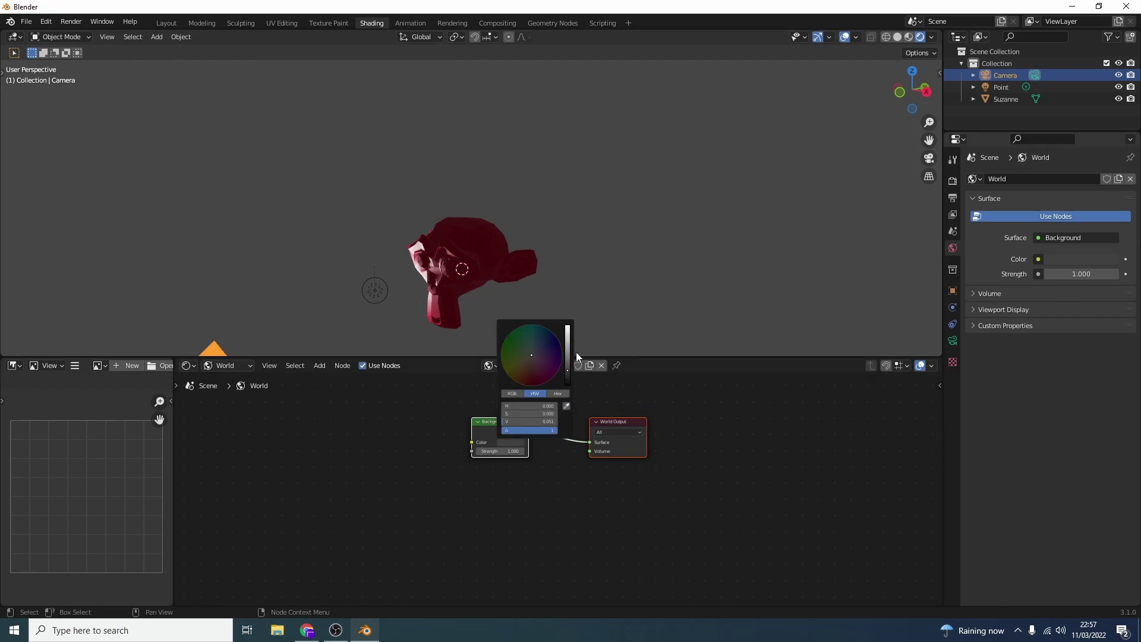
left_click(568, 330)
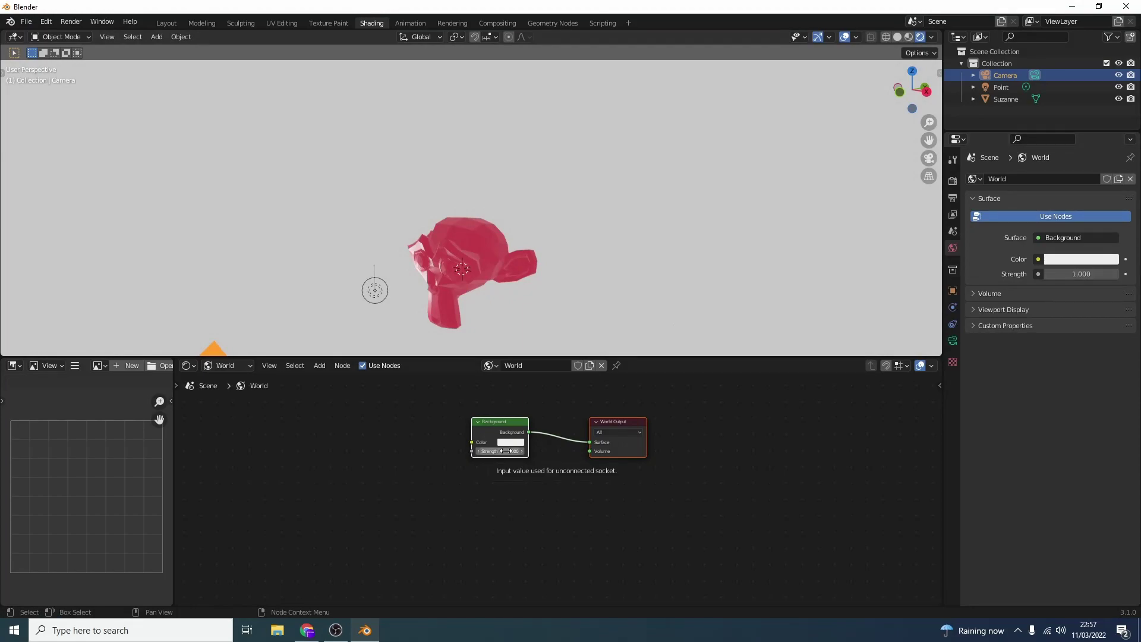
mouse_move(507, 450)
left_mouse_down()
mouse_move(485, 450)
mouse_move(504, 451)
left_mouse_up()
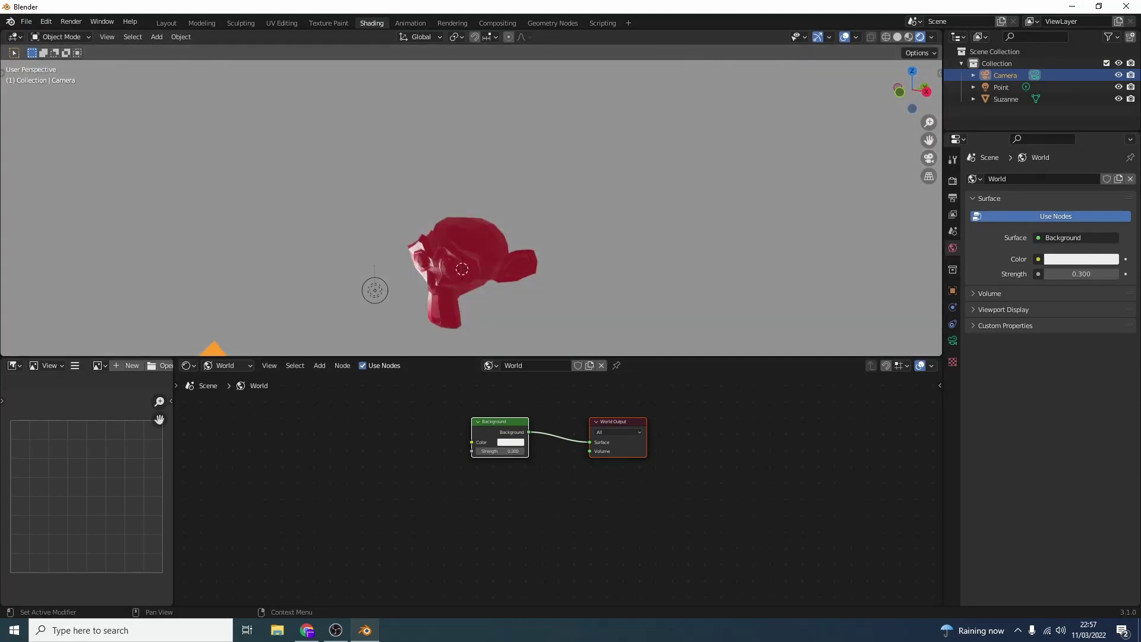
left_click_drag(503, 450, 508, 450)
left_click(504, 451)
type("1")
key("Return")
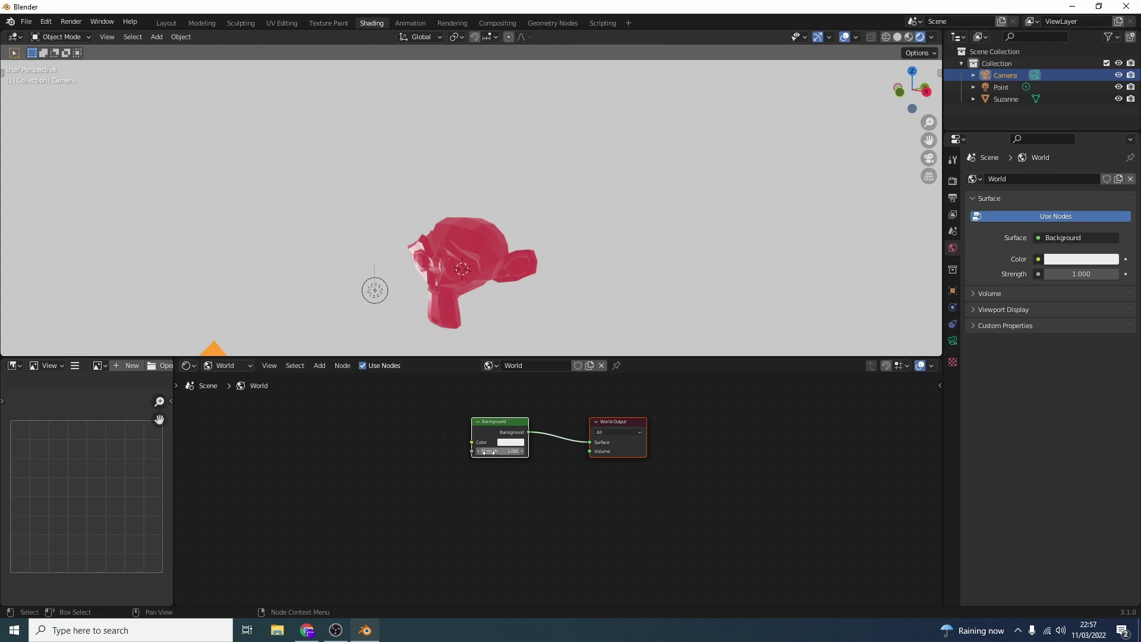
Step: Add an Environment Texture node loading st_peters_square_night_1k.exr from the Desktop
left_click(315, 365)
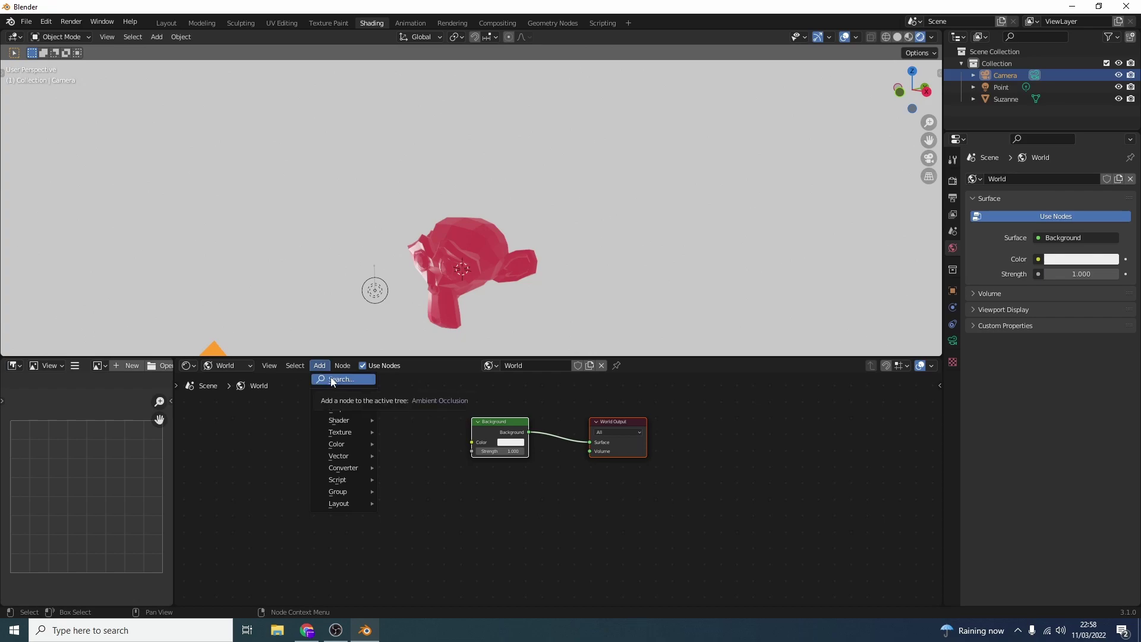
left_click(332, 380)
type("env")
key("Return")
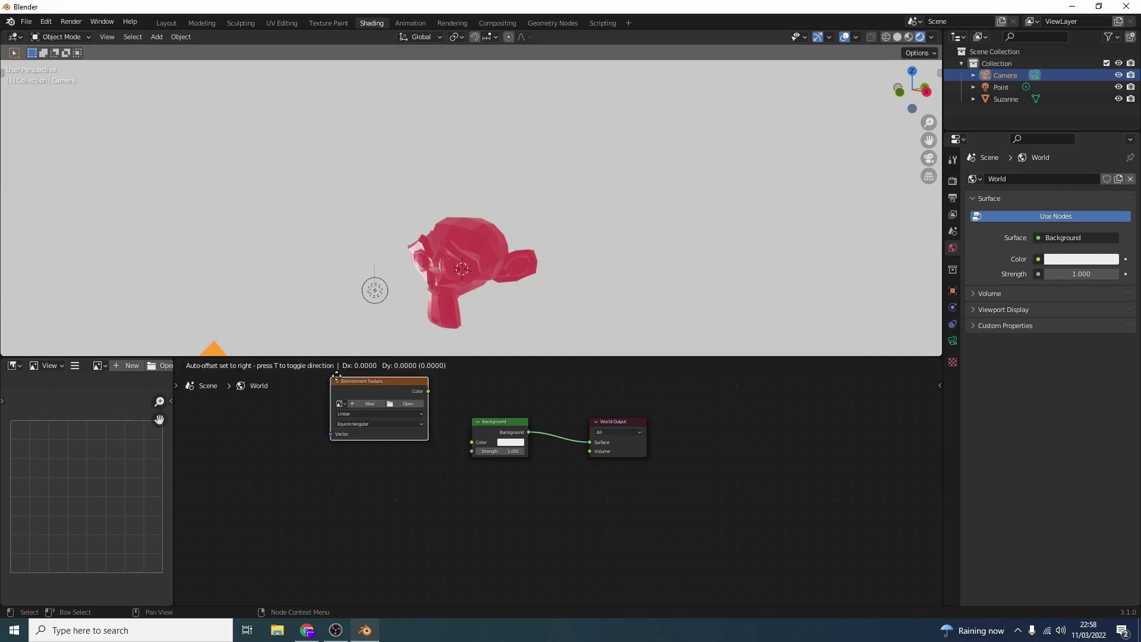
left_click(310, 428)
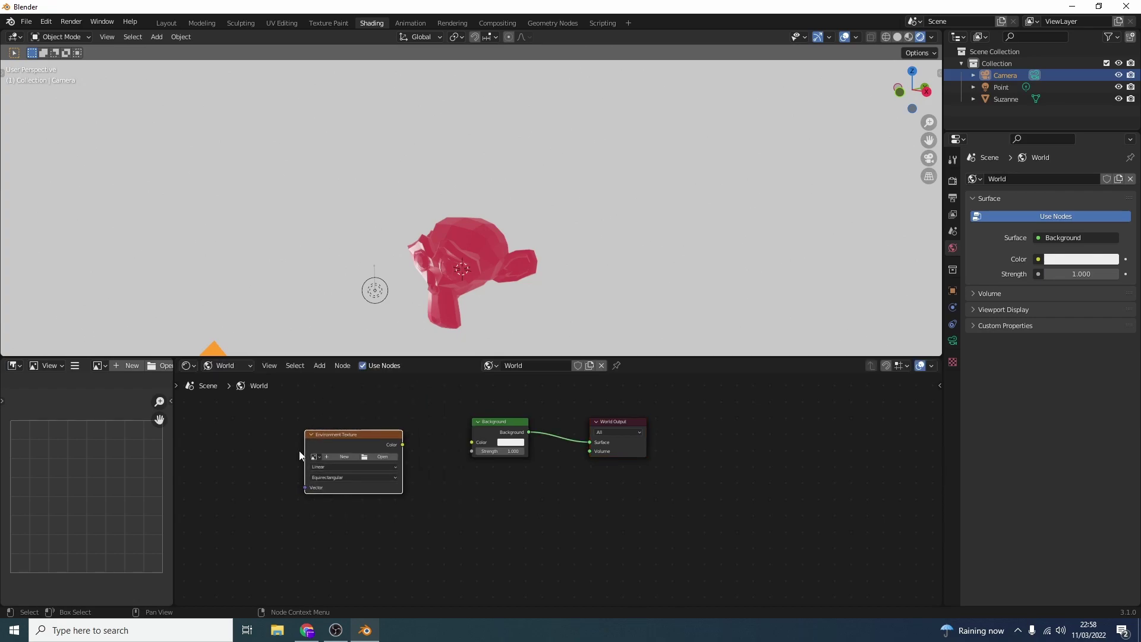
left_click(391, 455)
left_click(297, 252)
double_click(466, 195)
Step: Link the texture's Color into Background's Color, then try world strength 0.2 and undo it
left_click_drag(402, 444, 473, 442)
middle_click_drag(612, 166, 691, 160)
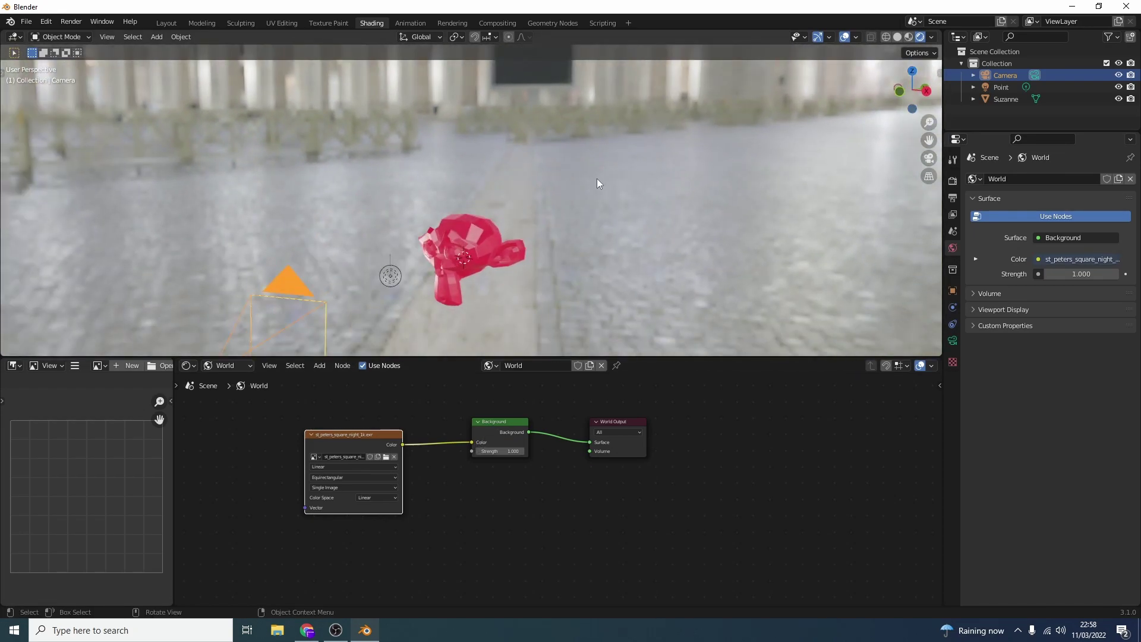
double_click(1081, 274)
type("0.2")
key("Return")
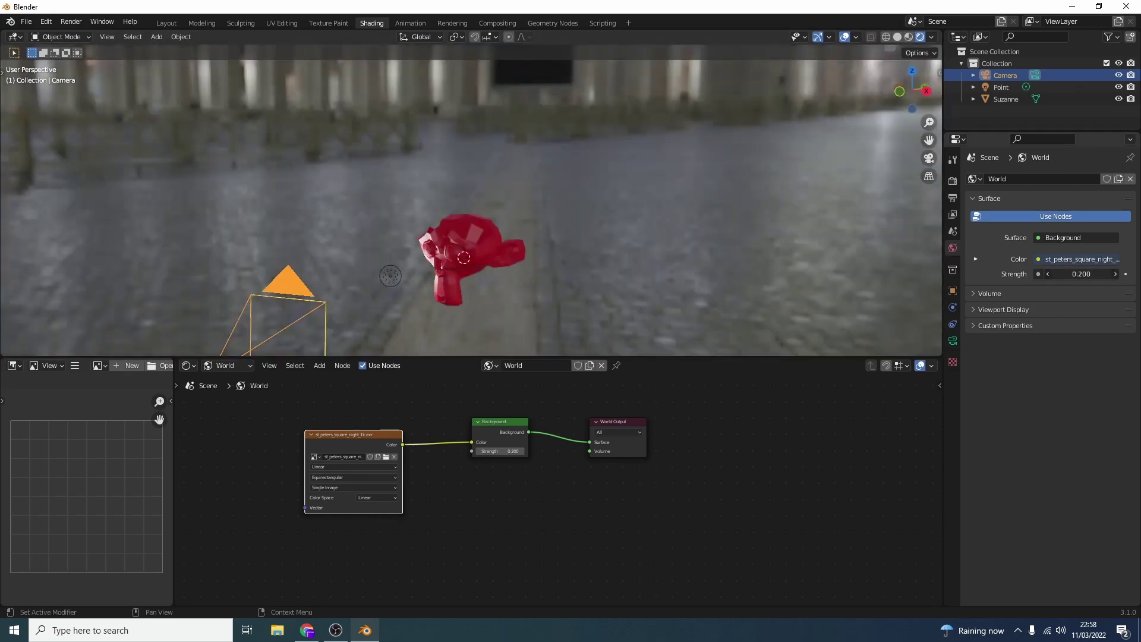
key("ctrl+z")
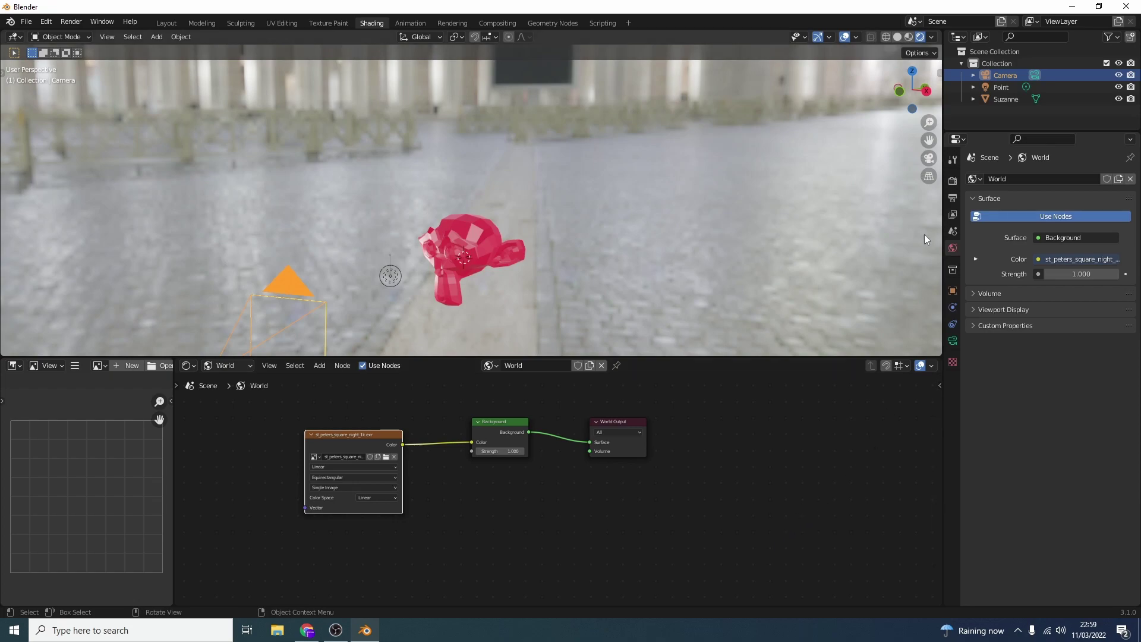
Step: Expand the render Film options, toggling Transparent on and off to keep an opaque background
left_click(951, 182)
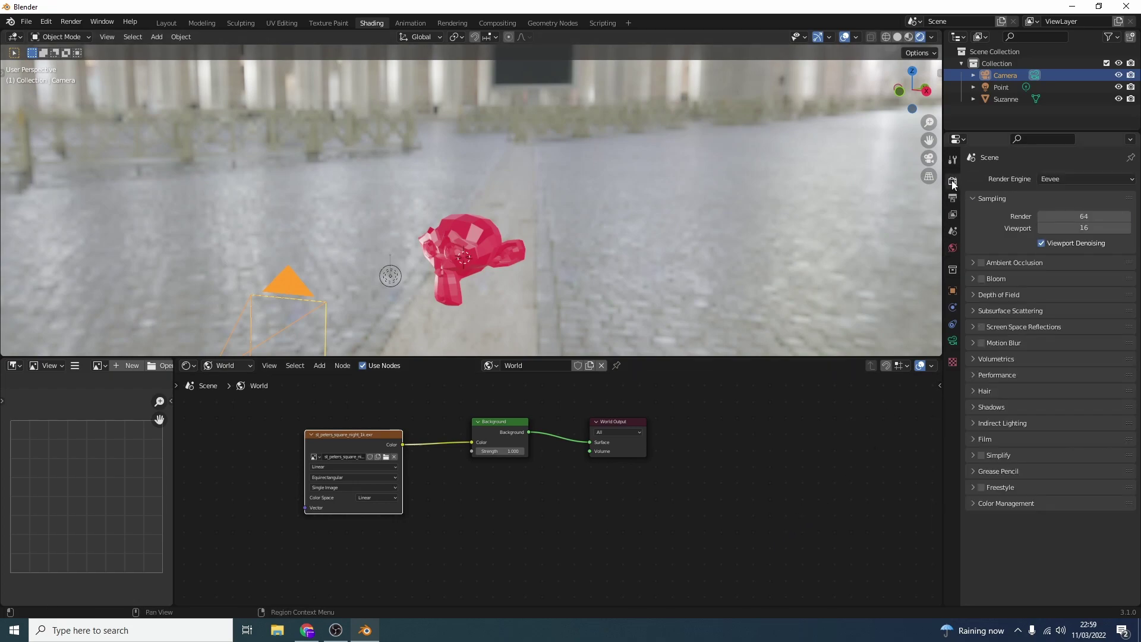
left_click(995, 440)
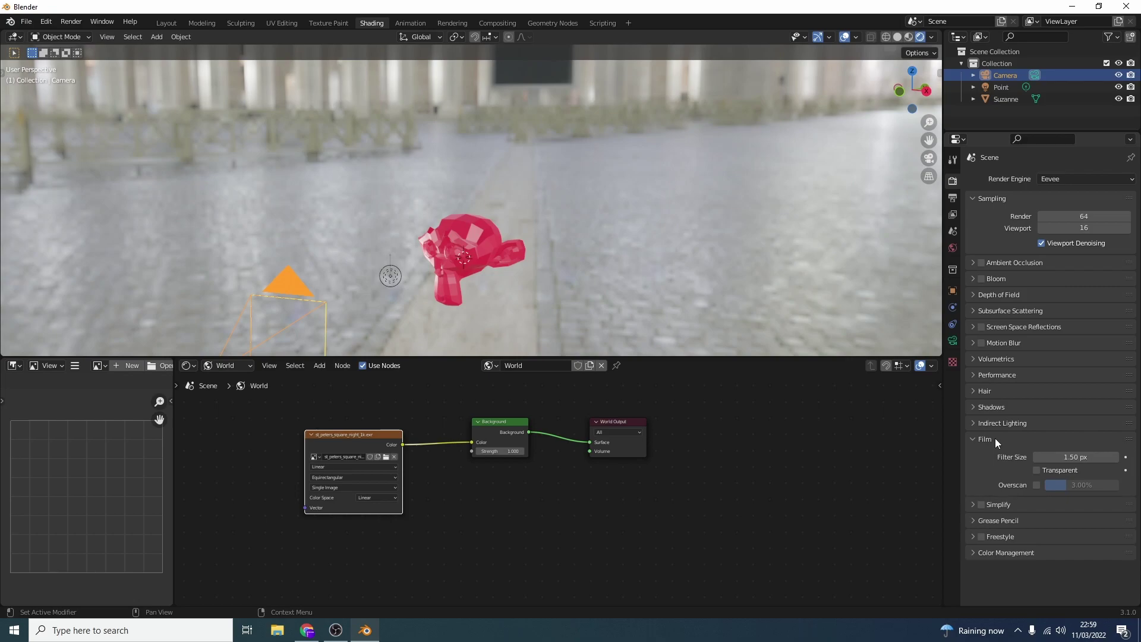
left_click(1040, 471)
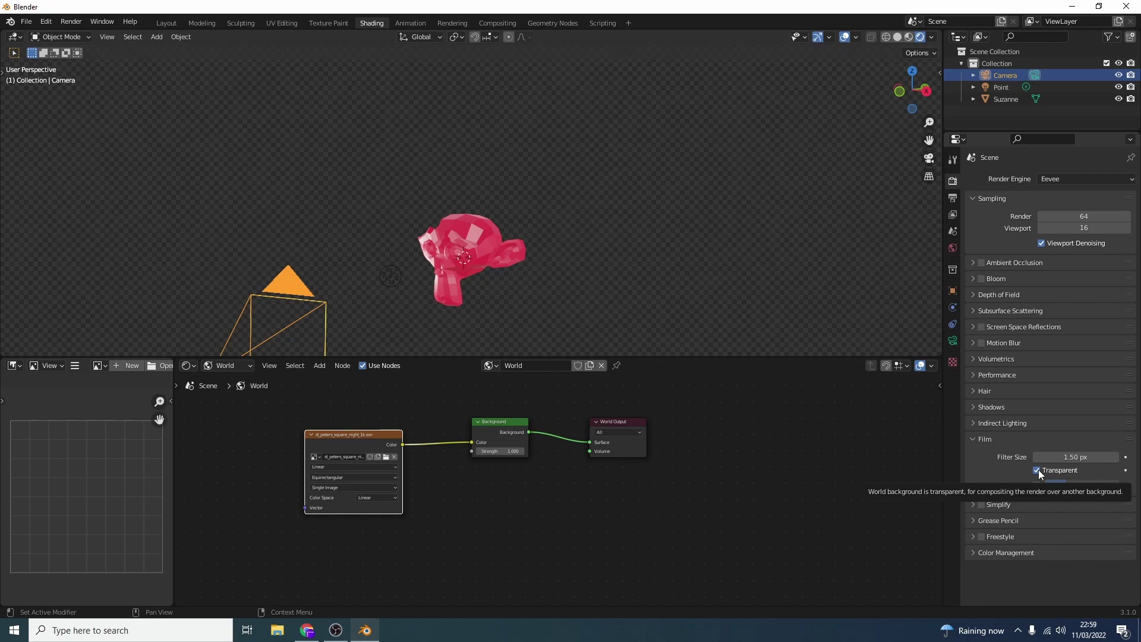
left_click(1038, 469)
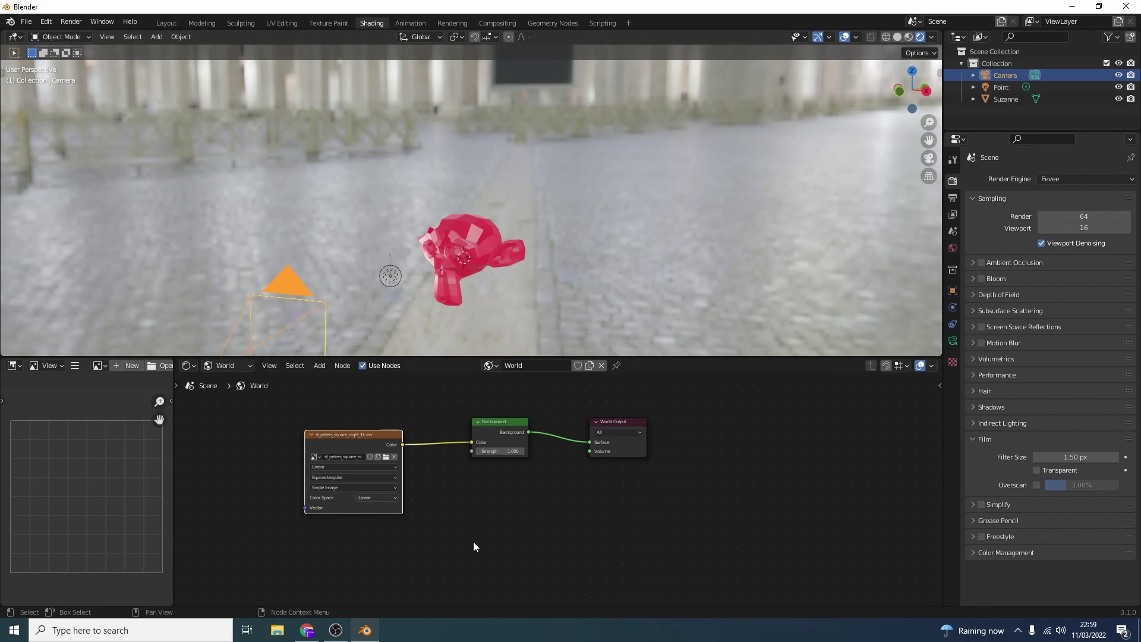
middle_click_drag(582, 523, 673, 517)
Step: Add an RGB node and a Mix Shader node to the World node tree
left_click(319, 366)
left_click(333, 379)
type("rgb")
key("Return")
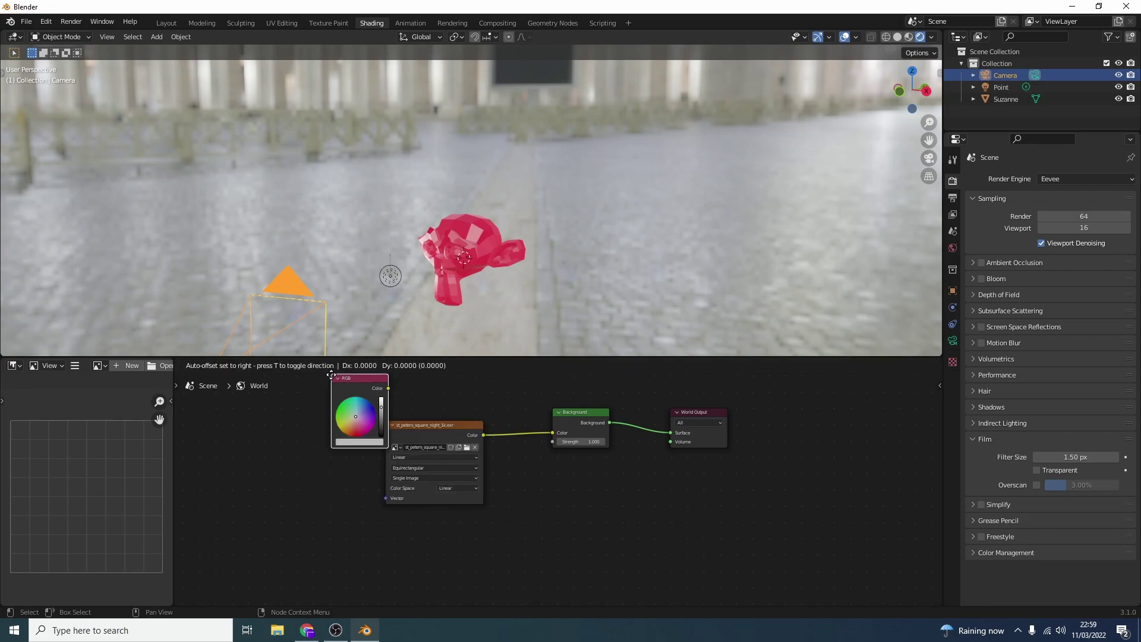
left_click(642, 555)
left_click(320, 366)
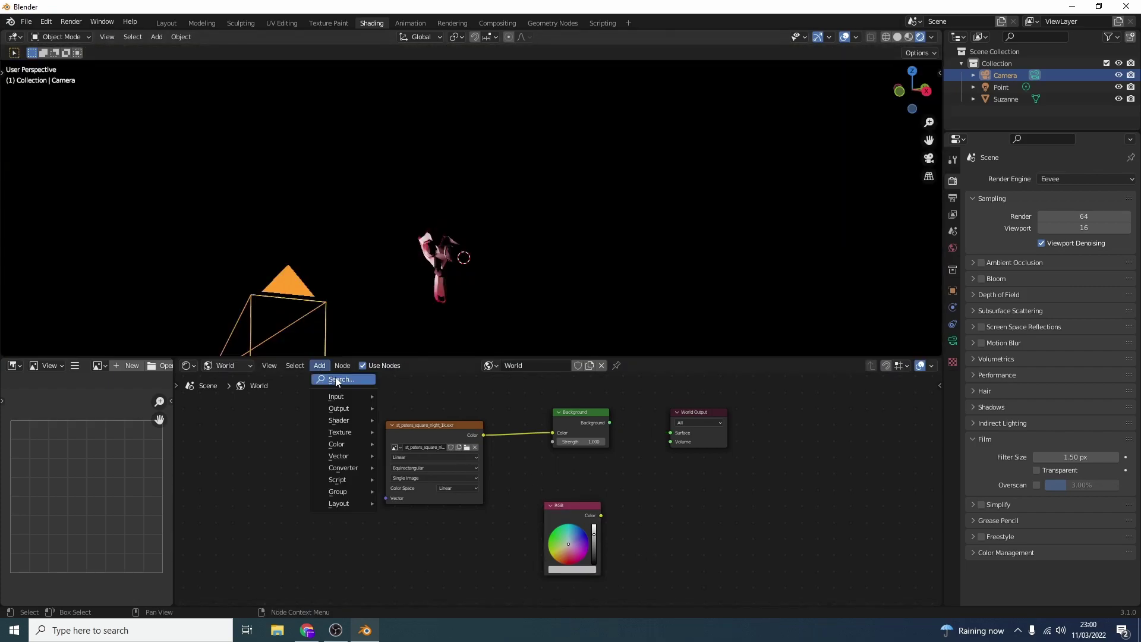
left_click(337, 380)
type("mix")
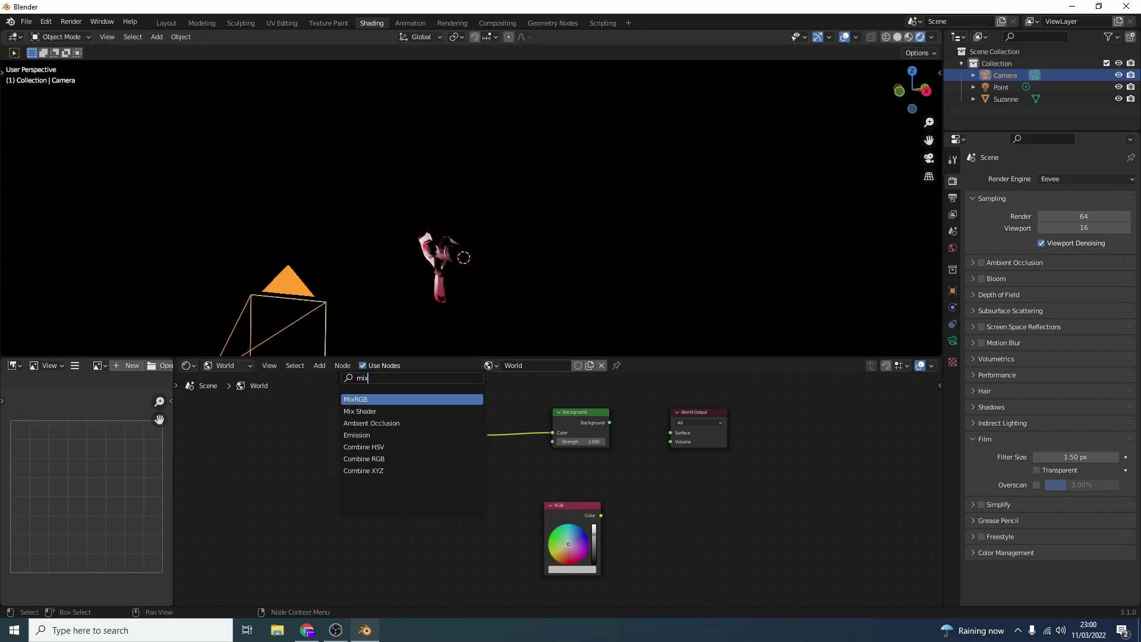
key("Down")
key("Return")
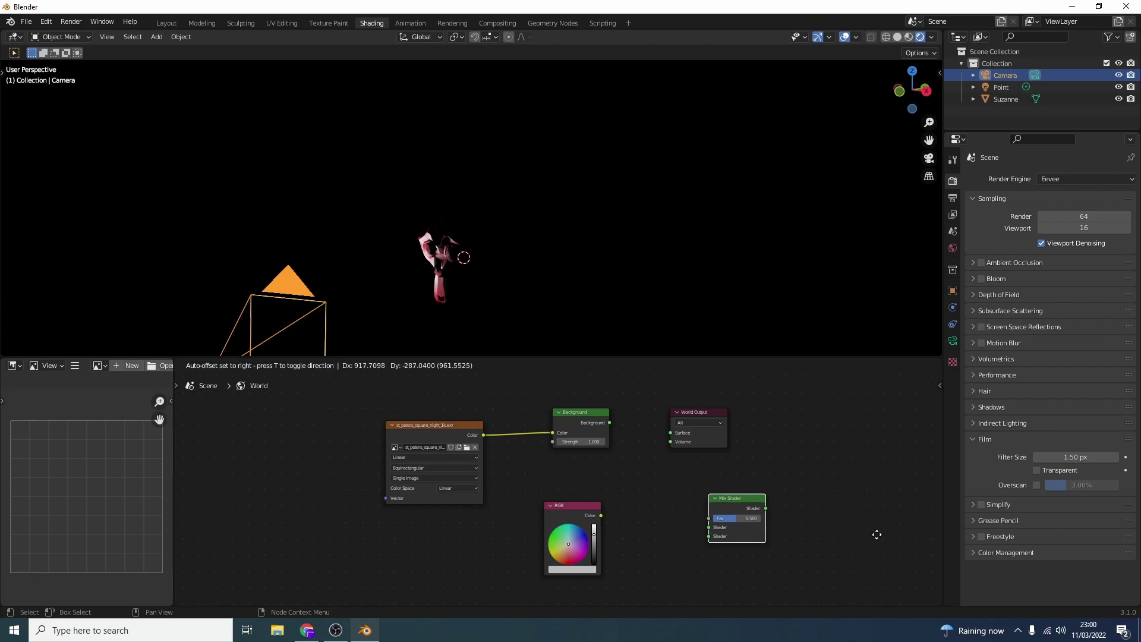
left_click(815, 498)
Step: Feed Background and RGB into the Mix Shader, send it to World Output, and pick an RGB colour
left_click_drag(609, 423, 661, 494)
left_click_drag(602, 516, 664, 503)
left_click_drag(721, 475, 670, 433)
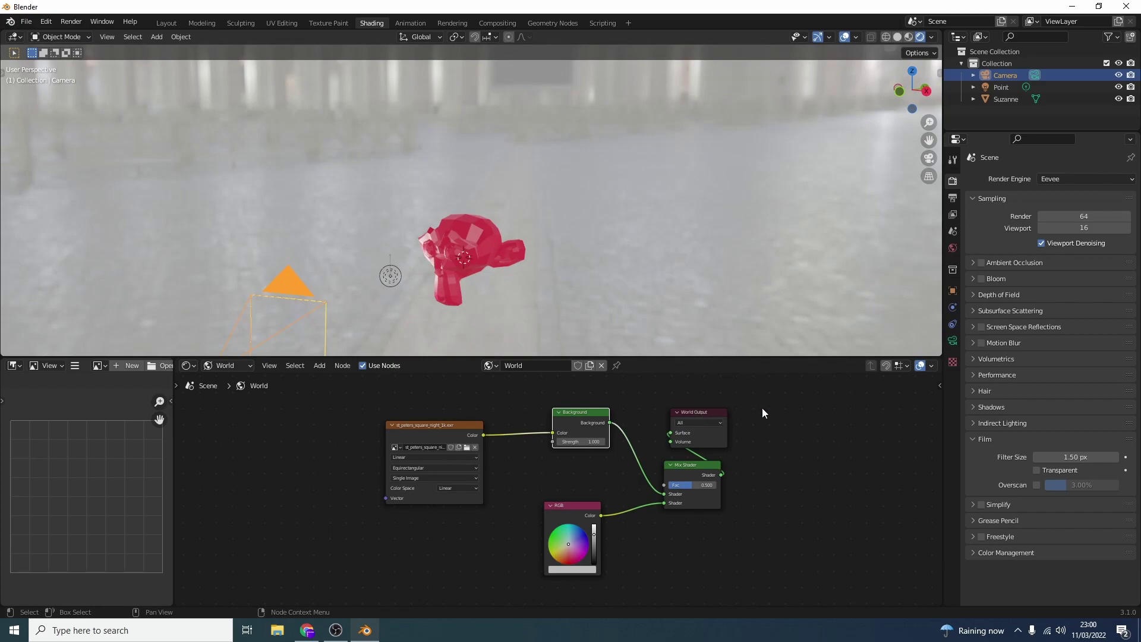
left_click_drag(762, 408, 777, 415)
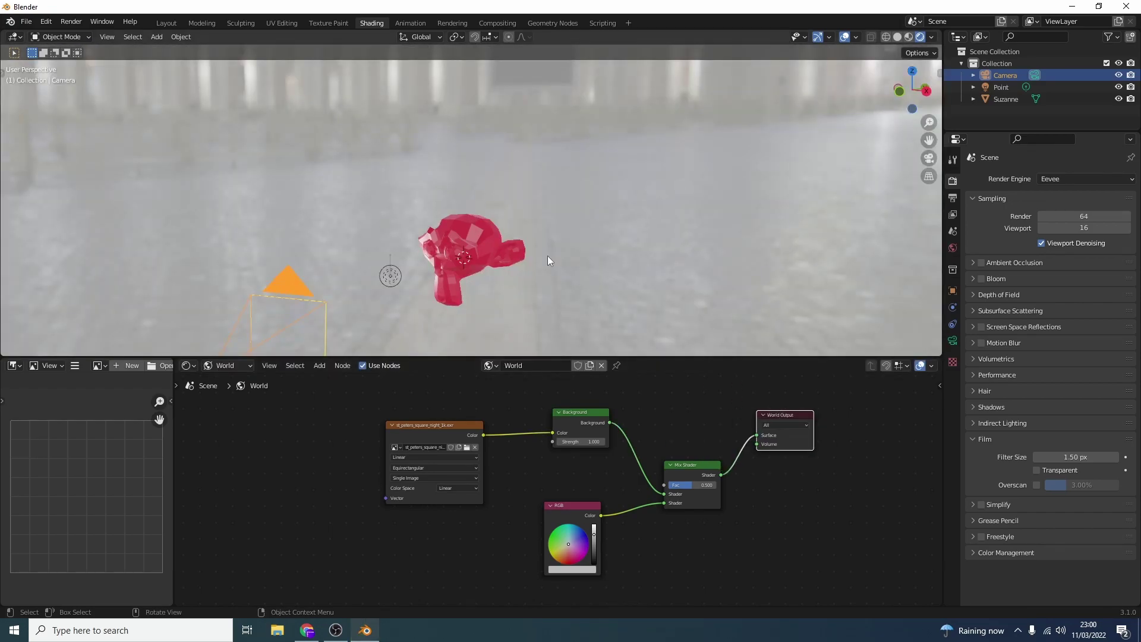
left_click(558, 552)
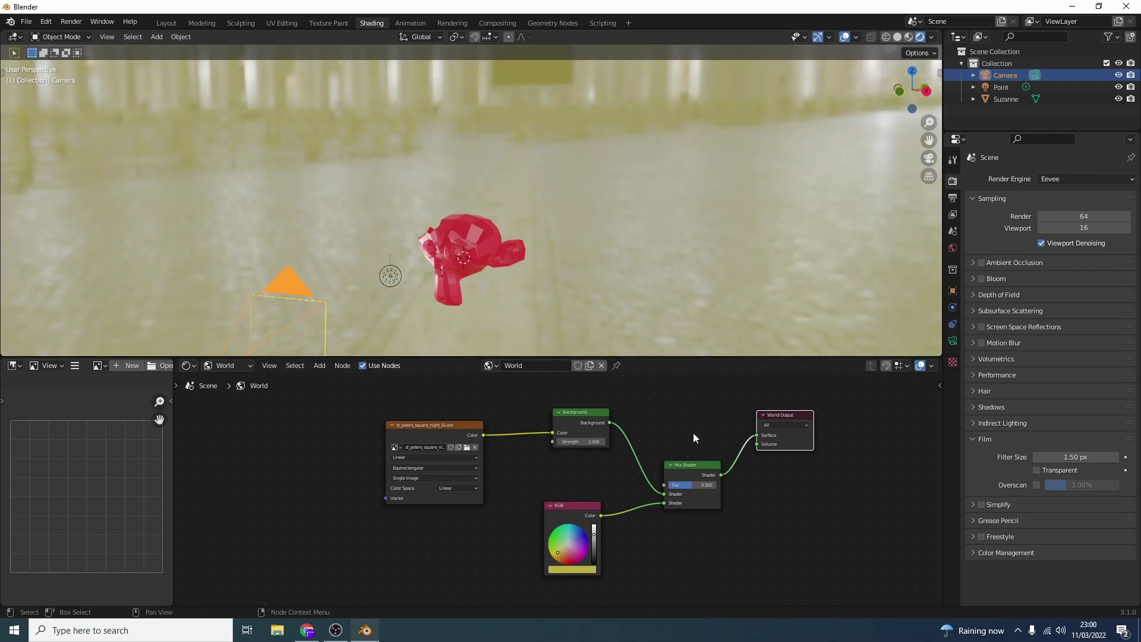
middle_click_drag(694, 434, 671, 453)
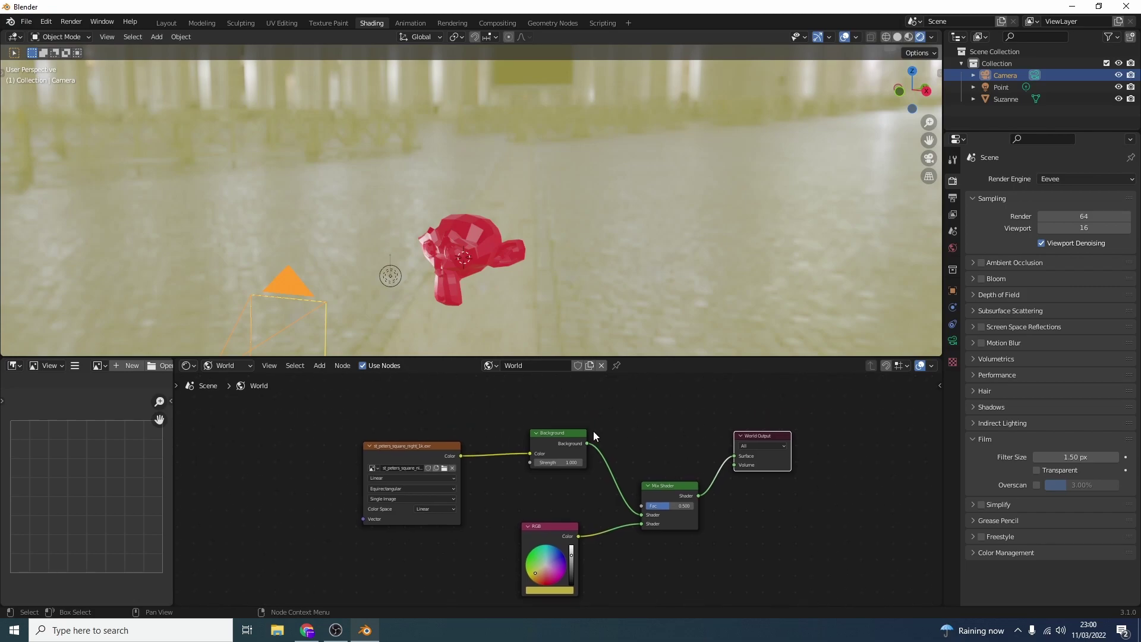
Step: Add a Light Path node, drive the mix factor with Is Camera Ray, and adjust the backdrop colour
left_click(320, 365)
left_click(326, 378)
type("light")
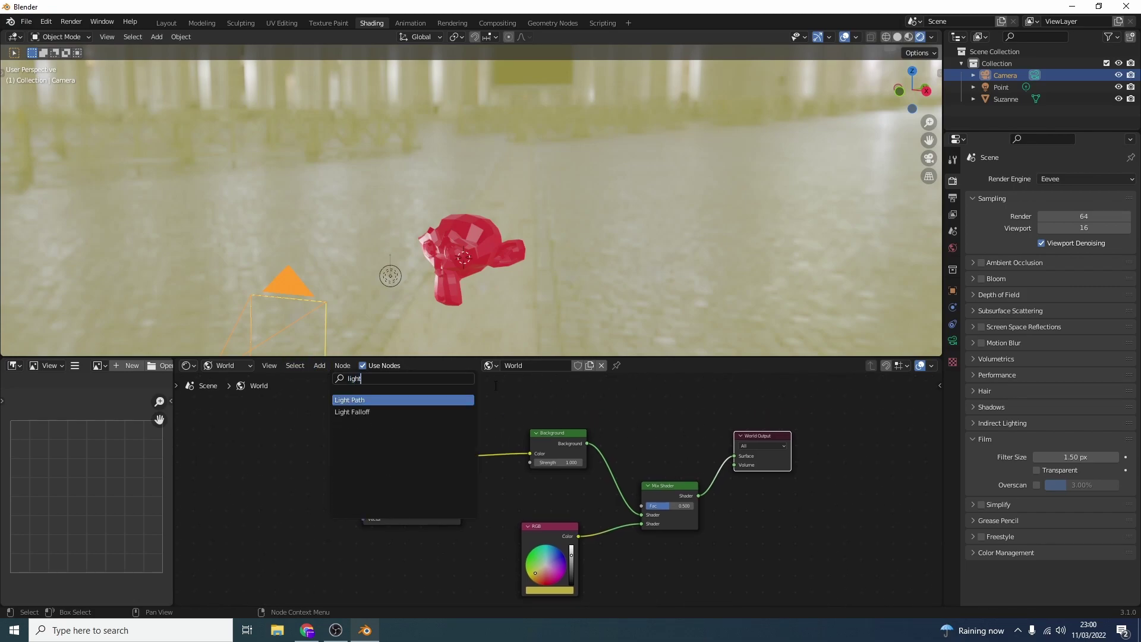
key("Return")
left_click(537, 427)
key("ctrl+space")
middle_click_drag(737, 397, 797, 571)
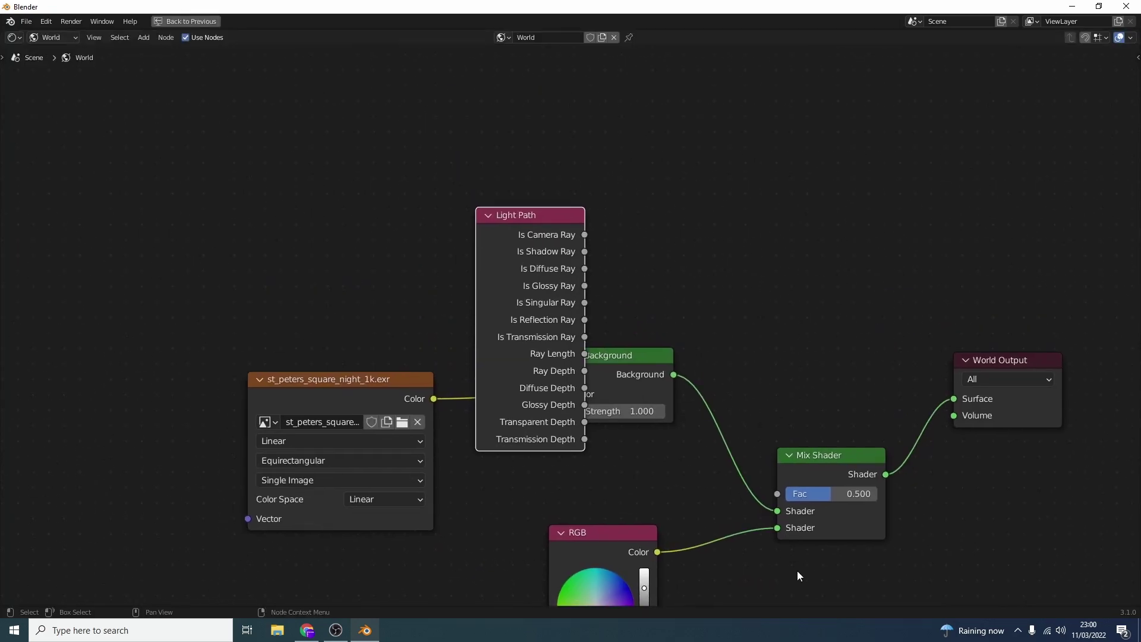
left_click_drag(543, 243, 483, 100)
left_click_drag(525, 90, 785, 494)
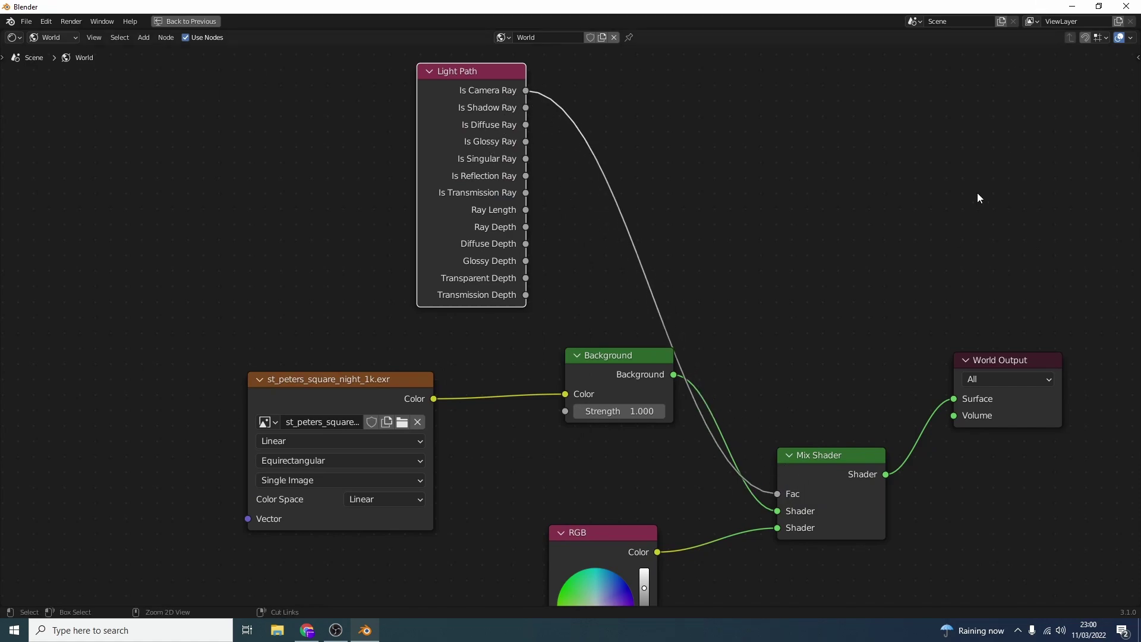
key("ctrl+space")
middle_click_drag(658, 501, 689, 412)
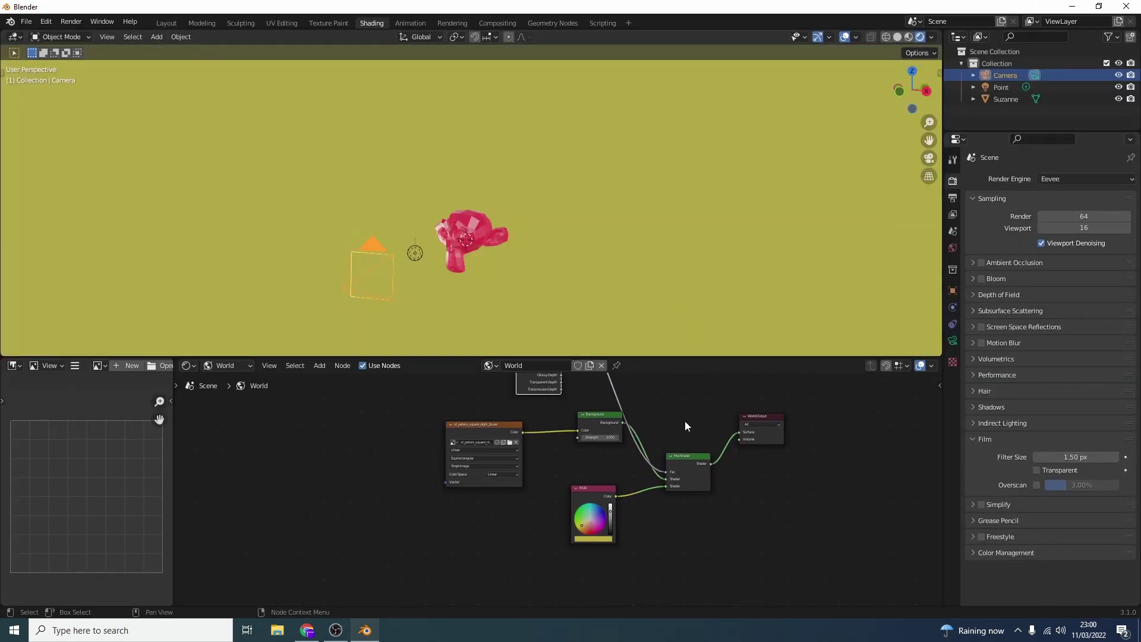
mouse_move(610, 512)
left_mouse_down()
mouse_move(610, 534)
mouse_move(610, 504)
mouse_move(586, 510)
left_mouse_up()
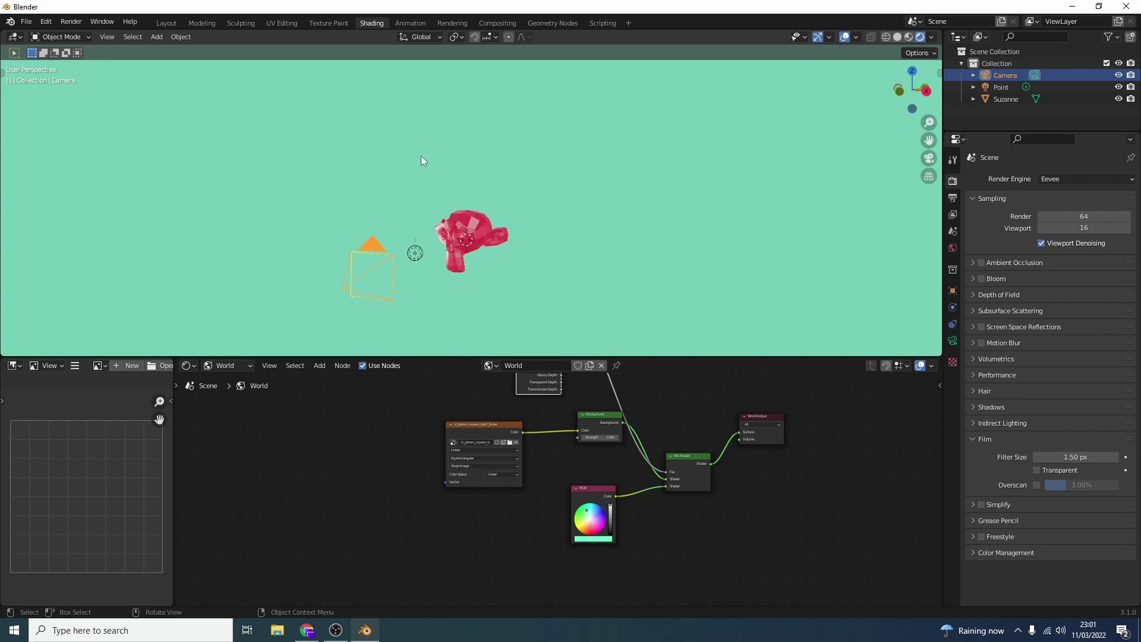
left_click(166, 23)
Step: Give Suzanne a Subdivision Surface modifier at viewport level 2 and shade it smooth
left_click(490, 267)
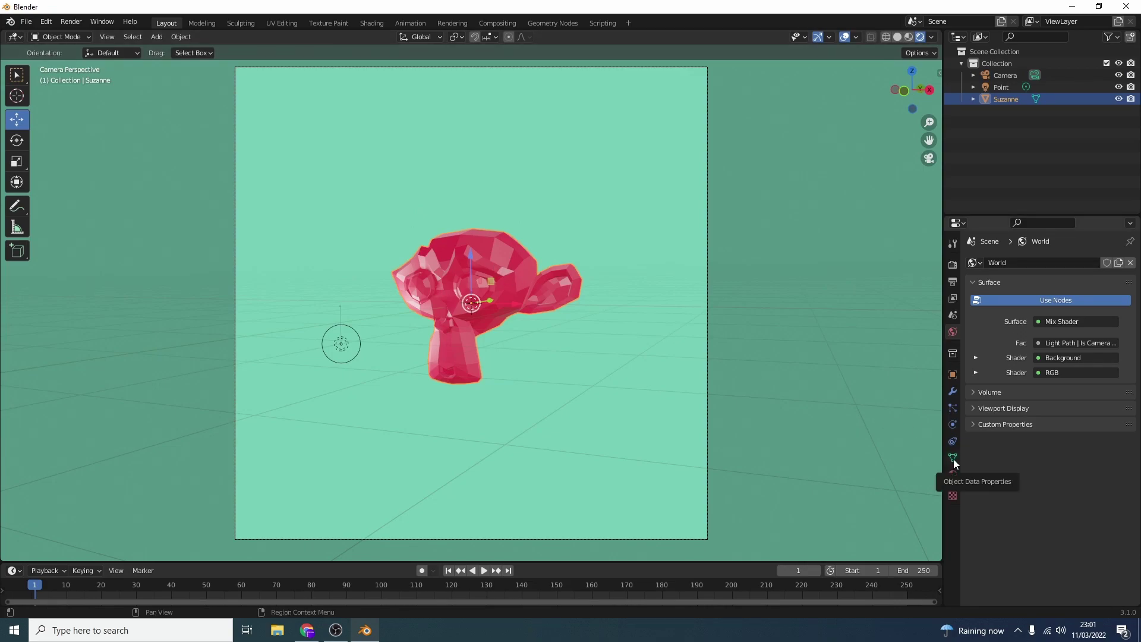
left_click(952, 392)
left_click(997, 262)
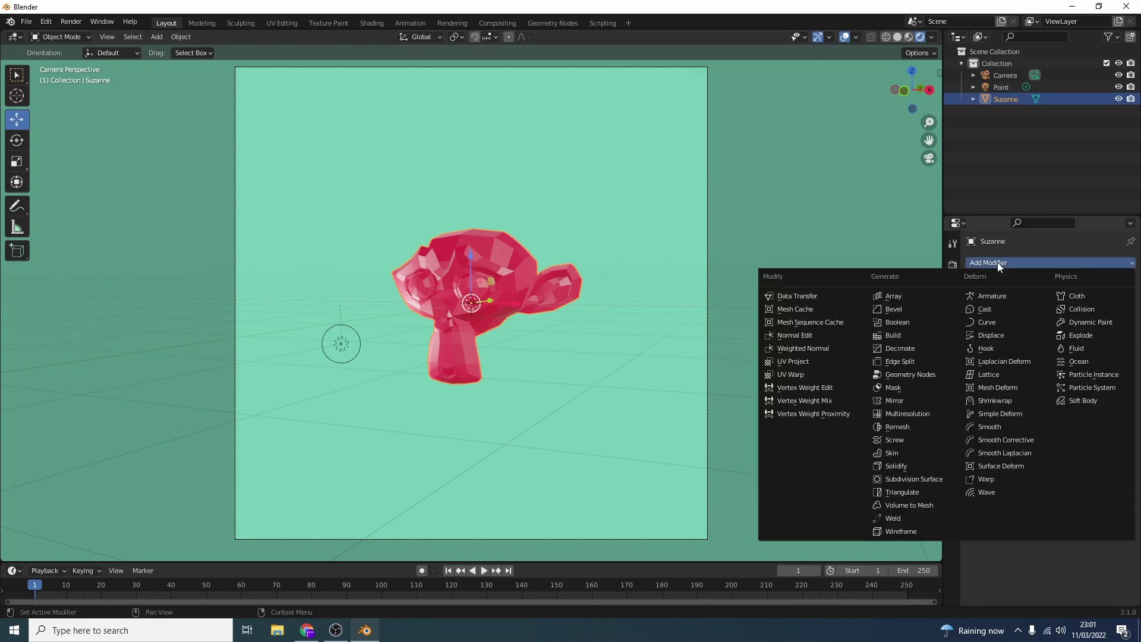
left_click(920, 480)
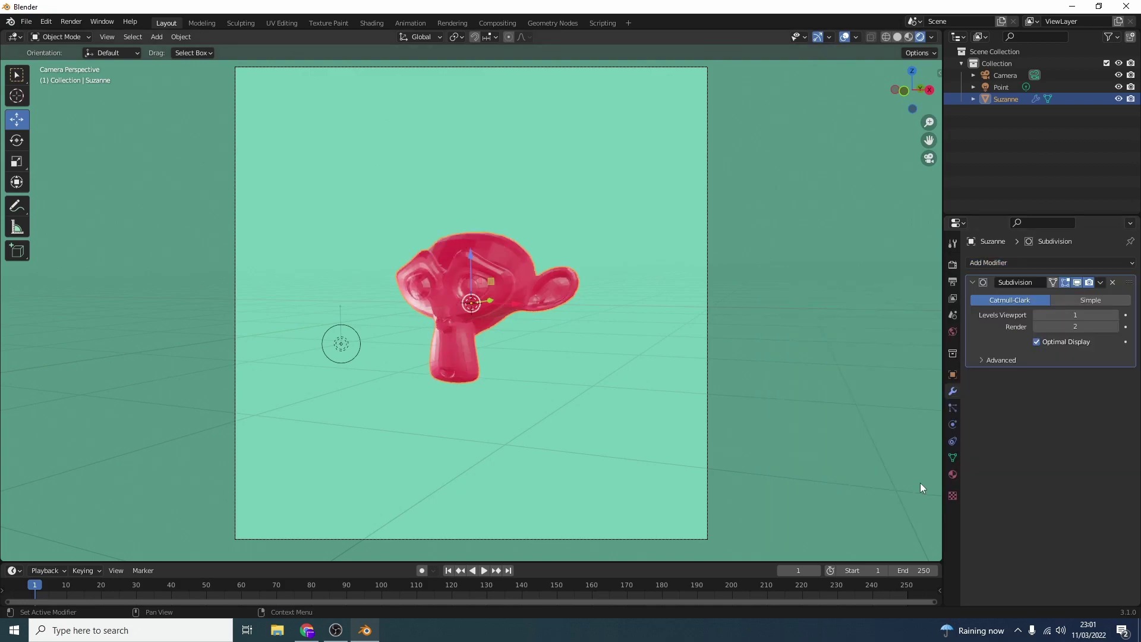
left_click(1115, 315)
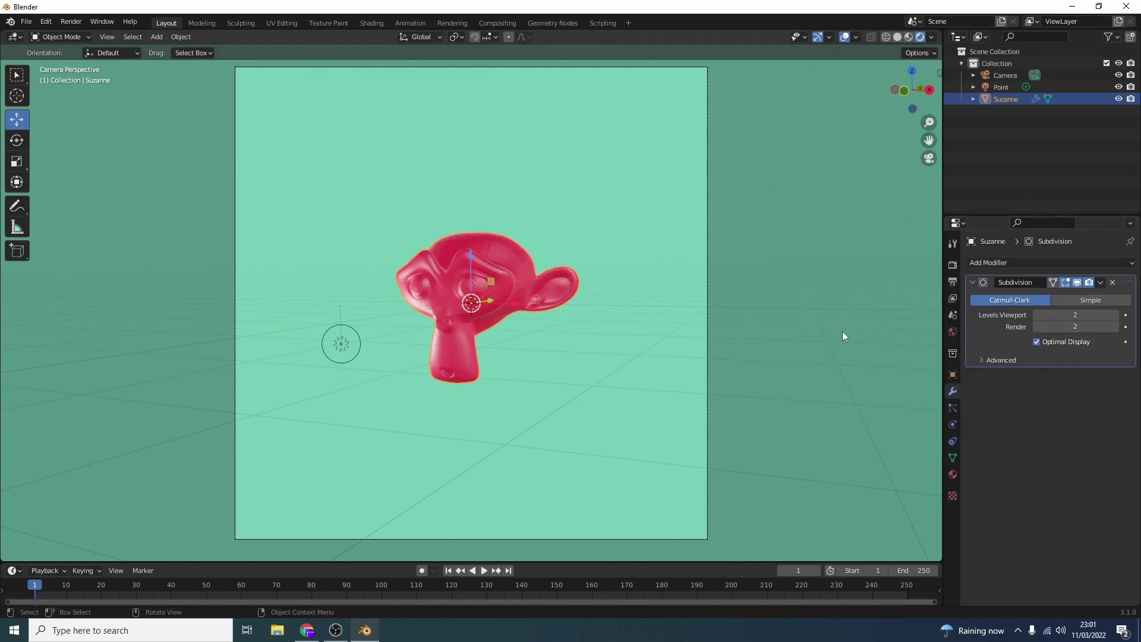
scroll(580, 326, "up", 2)
left_click(1101, 283)
right_click(505, 267)
left_click(505, 266)
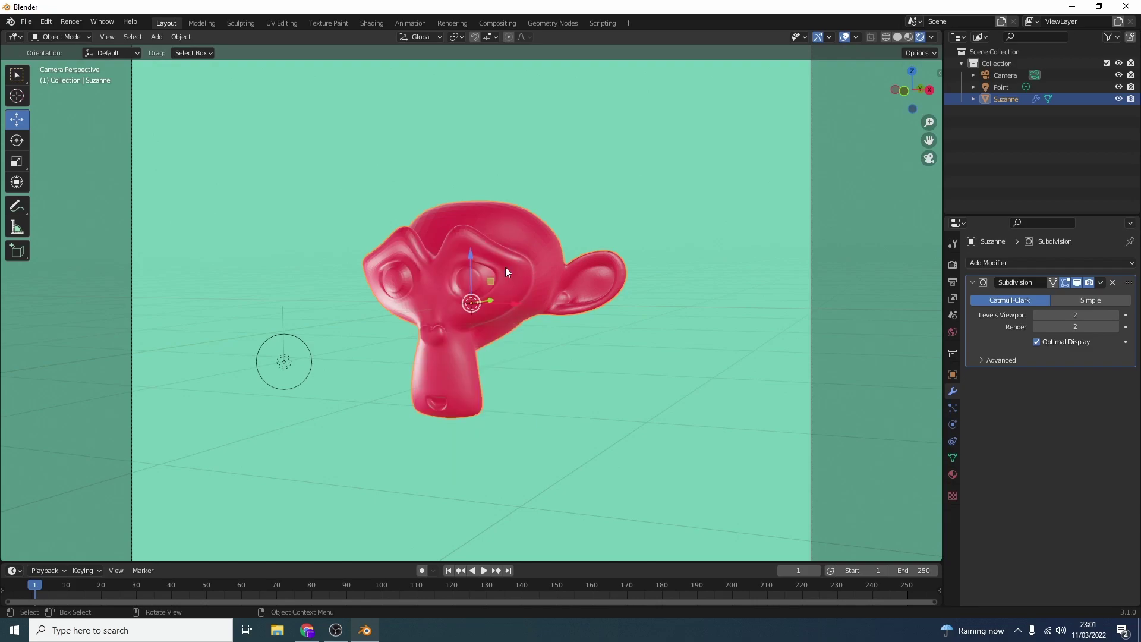
Step: Set Material.002 to Metallic 1.000 and Roughness 0.138
left_click(951, 475)
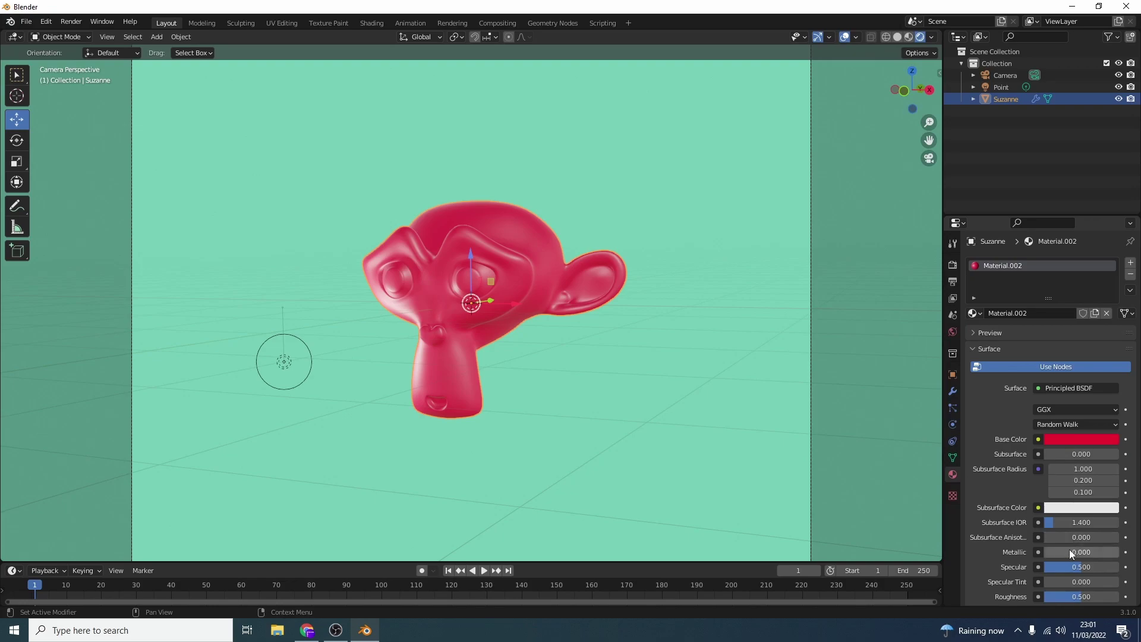
left_click_drag(1047, 552, 1117, 552)
left_click_drag(1098, 591, 1055, 591)
scroll(451, 355, "up", 3)
scroll(451, 353, "up", 3)
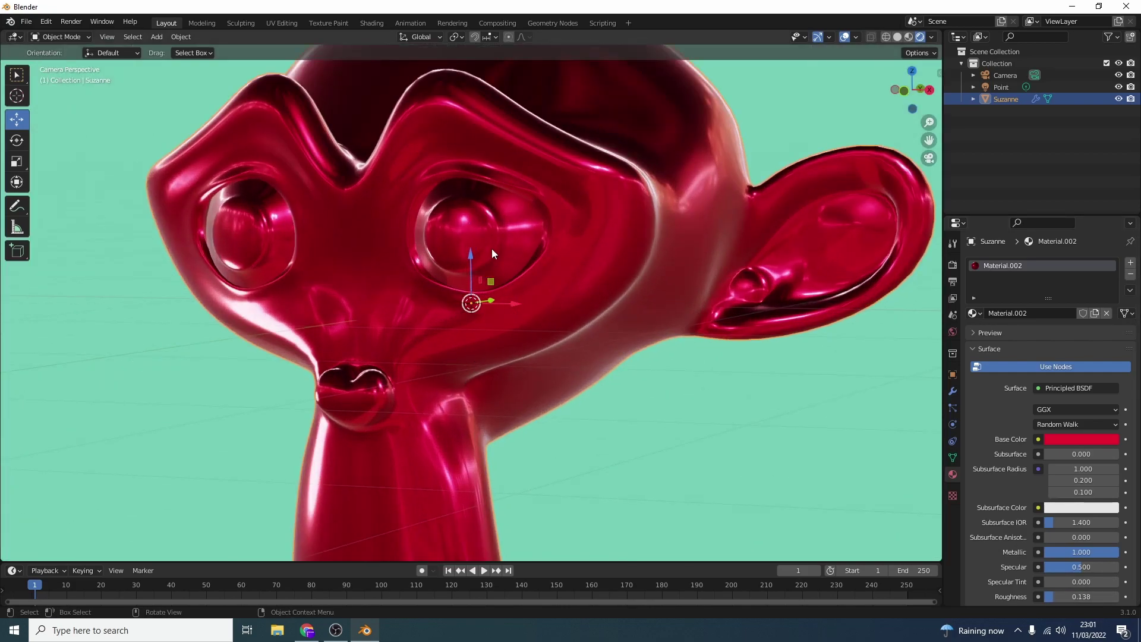
scroll(583, 376, "down", 6)
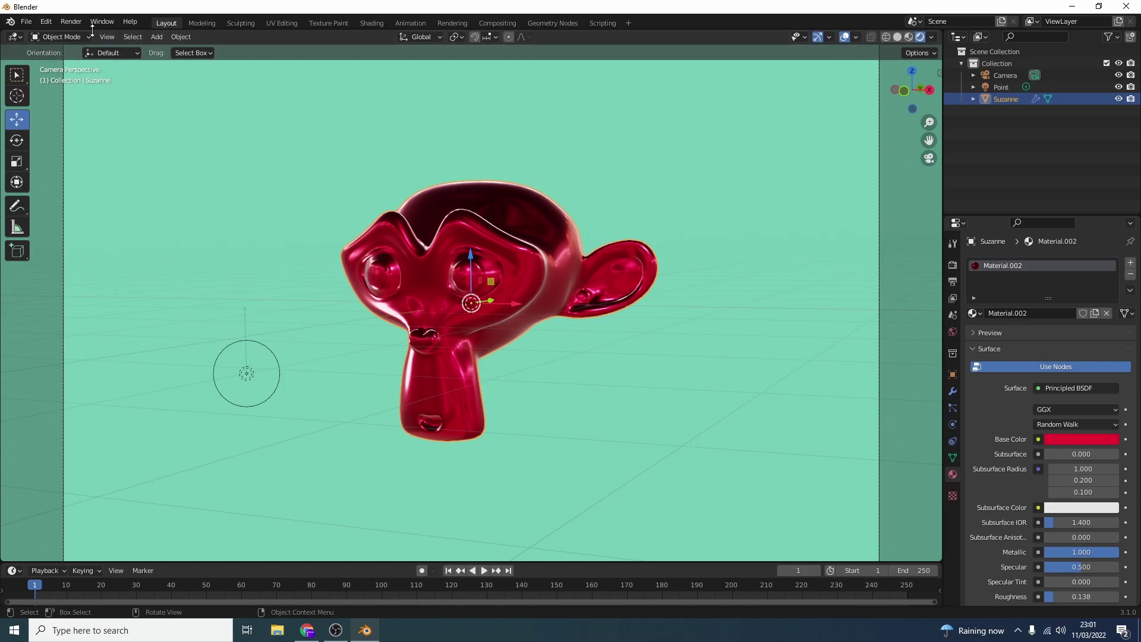
Step: Enter Edit Mode on Suzanne and hide the Subdivision modifier in the viewport
left_click(63, 37)
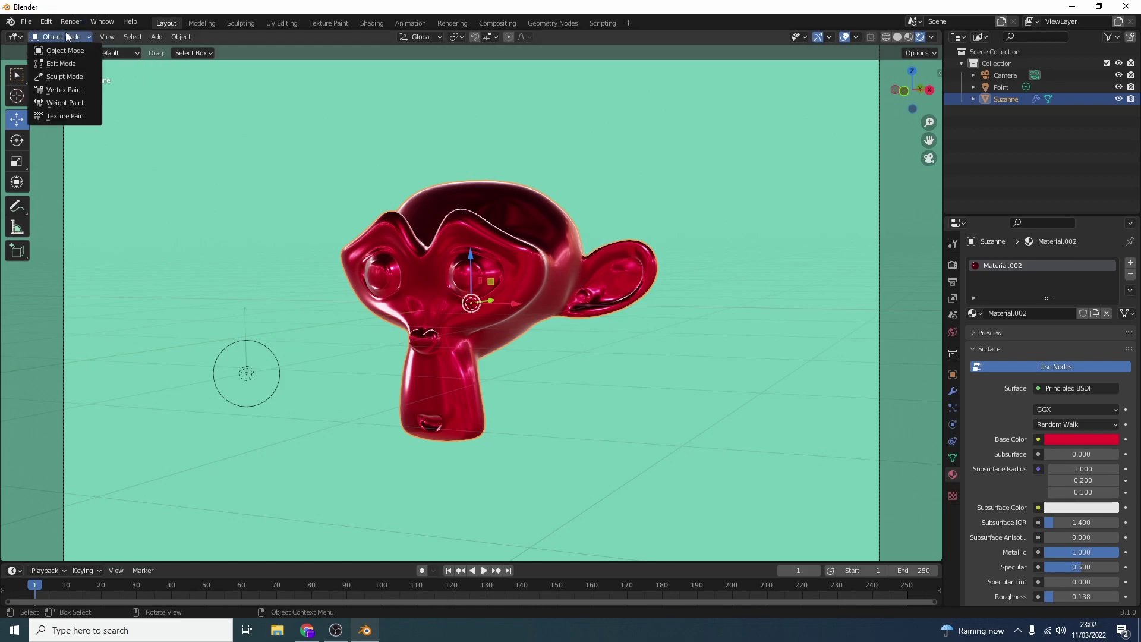
left_click(61, 62)
scroll(418, 260, "up", 3)
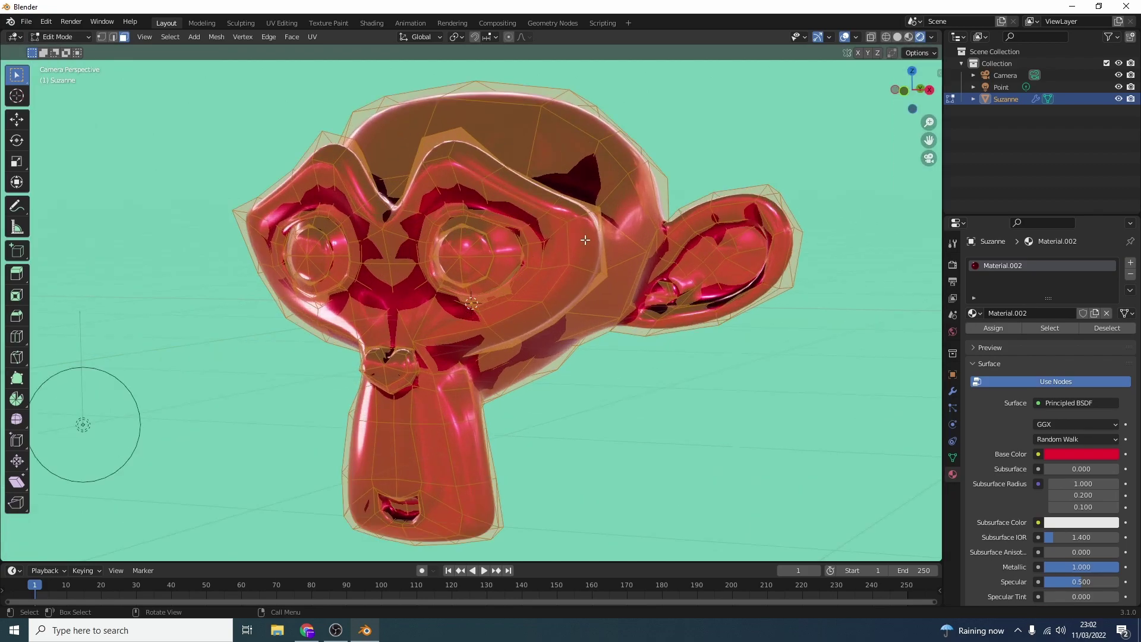
left_click(952, 393)
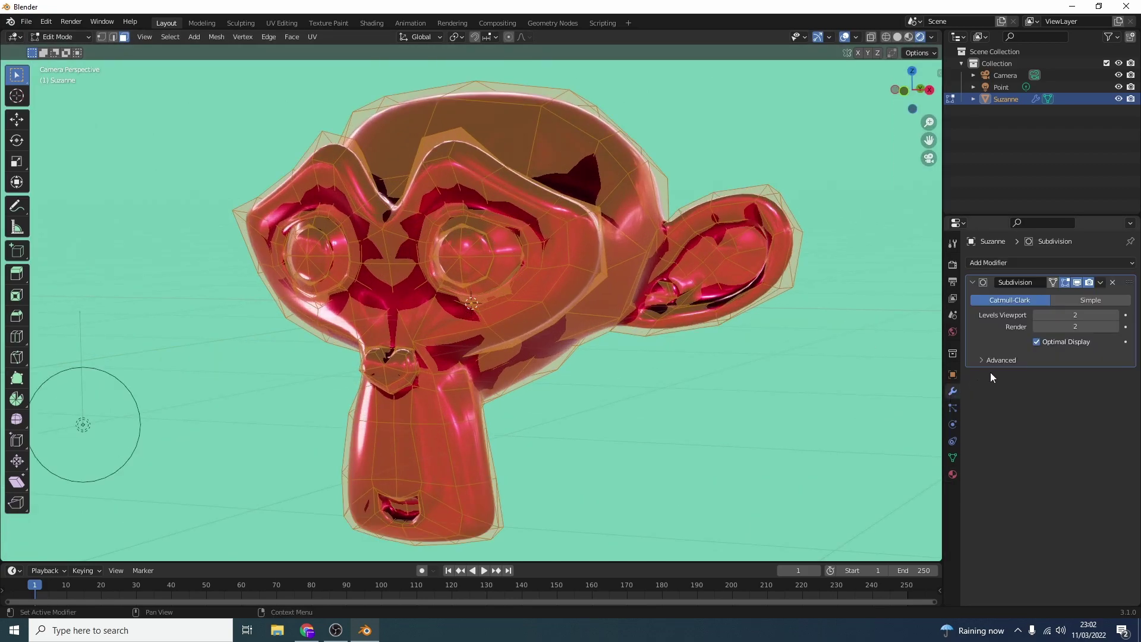
left_click(1077, 284)
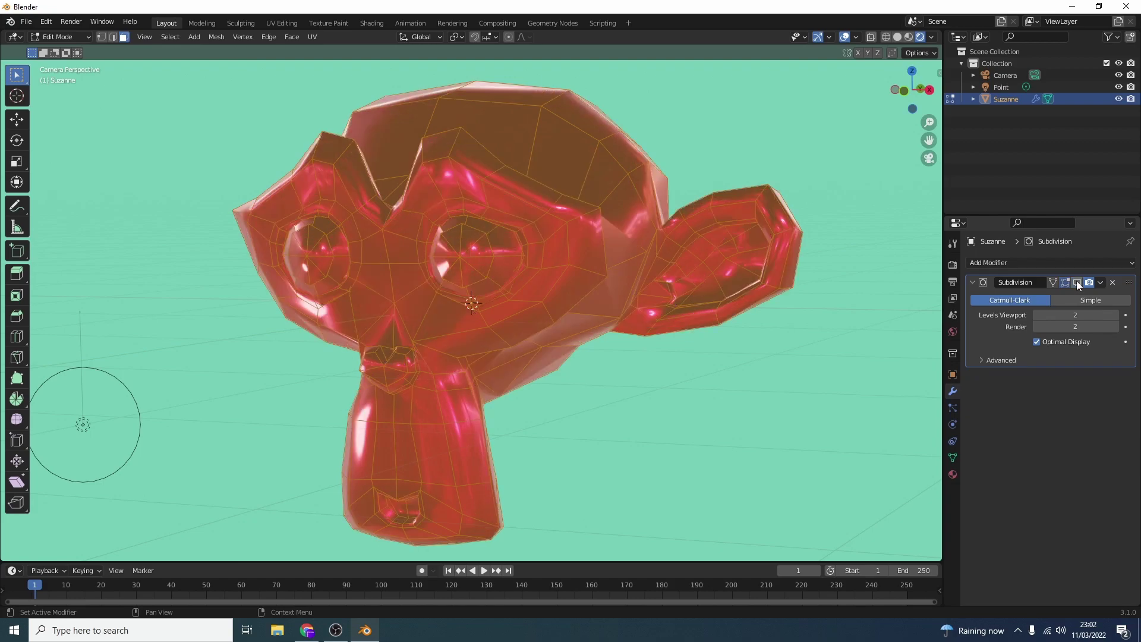
Step: Select all faces of both of Suzanne's eyes
left_click(447, 256)
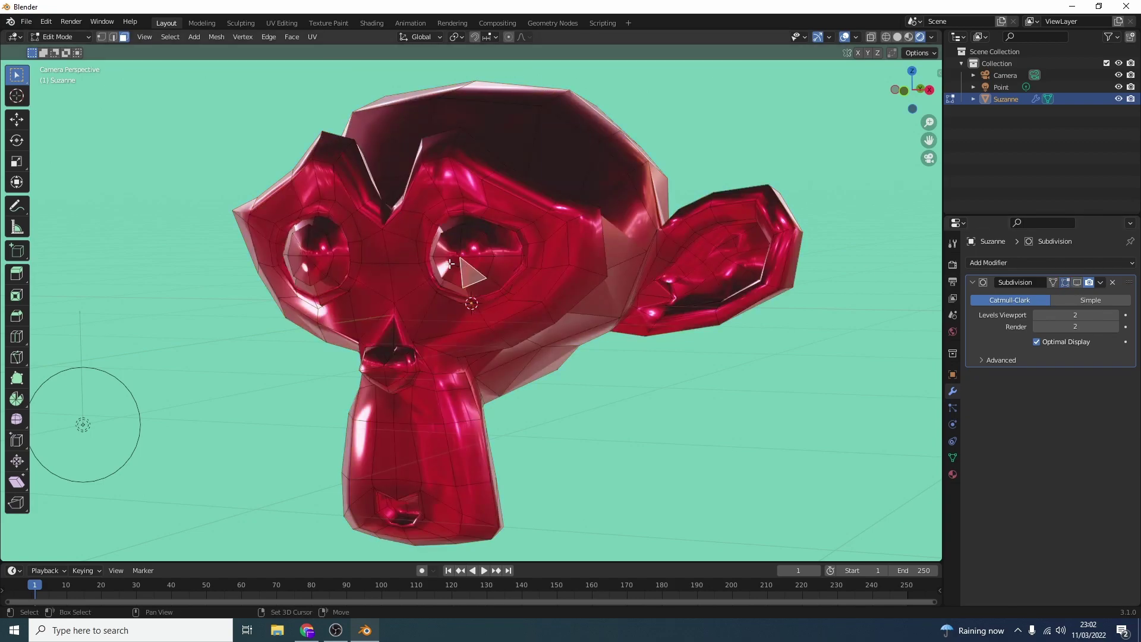
key("ctrl+l")
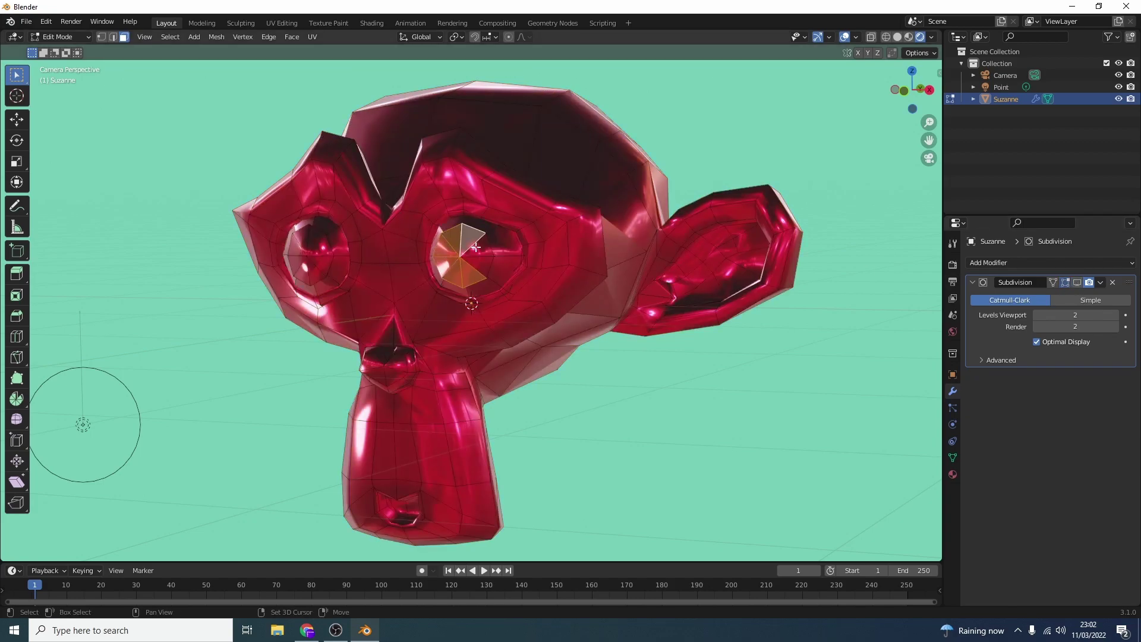
left_click(307, 239, "shift")
key("ctrl+l")
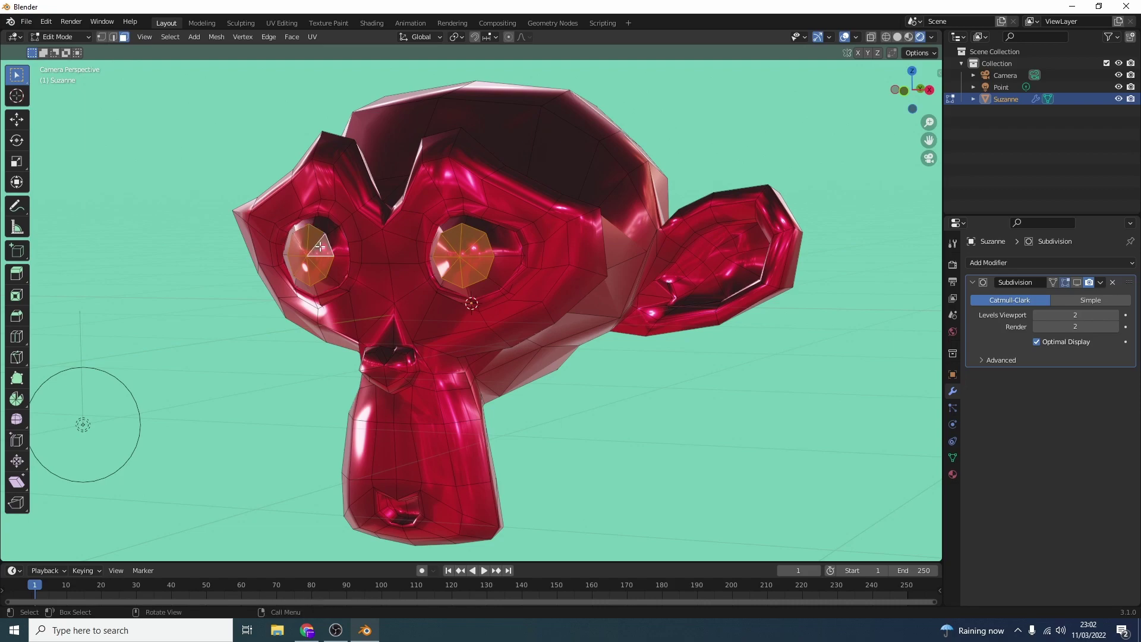
Step: Add a second material slot with a new material and assign it to the eye faces
left_click(952, 474)
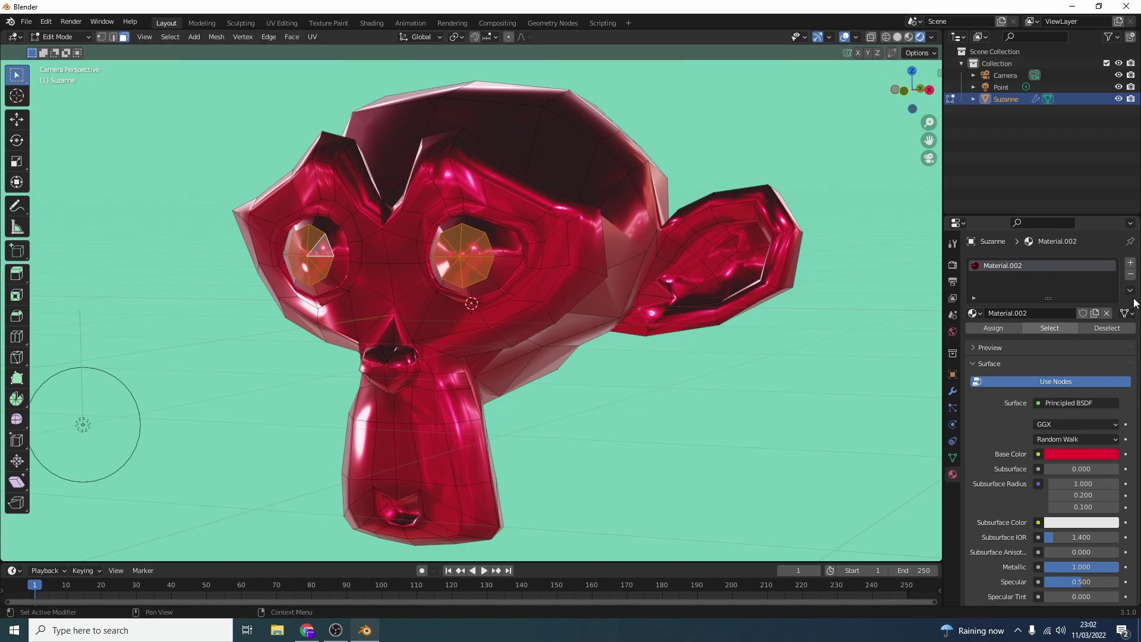
left_click(1132, 265)
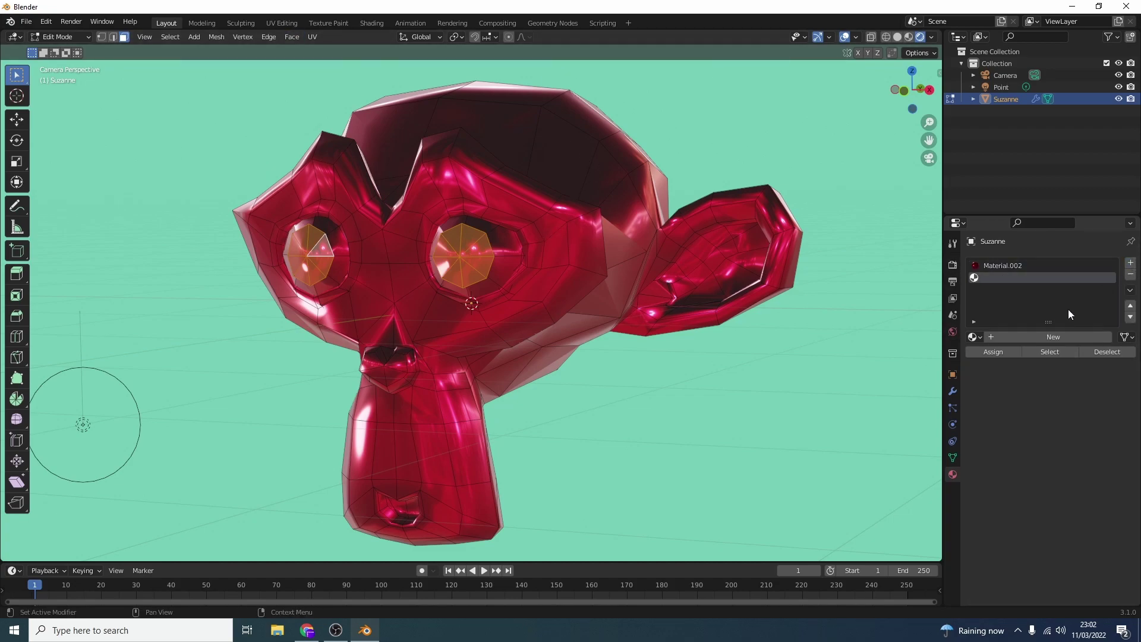
left_click(1030, 336)
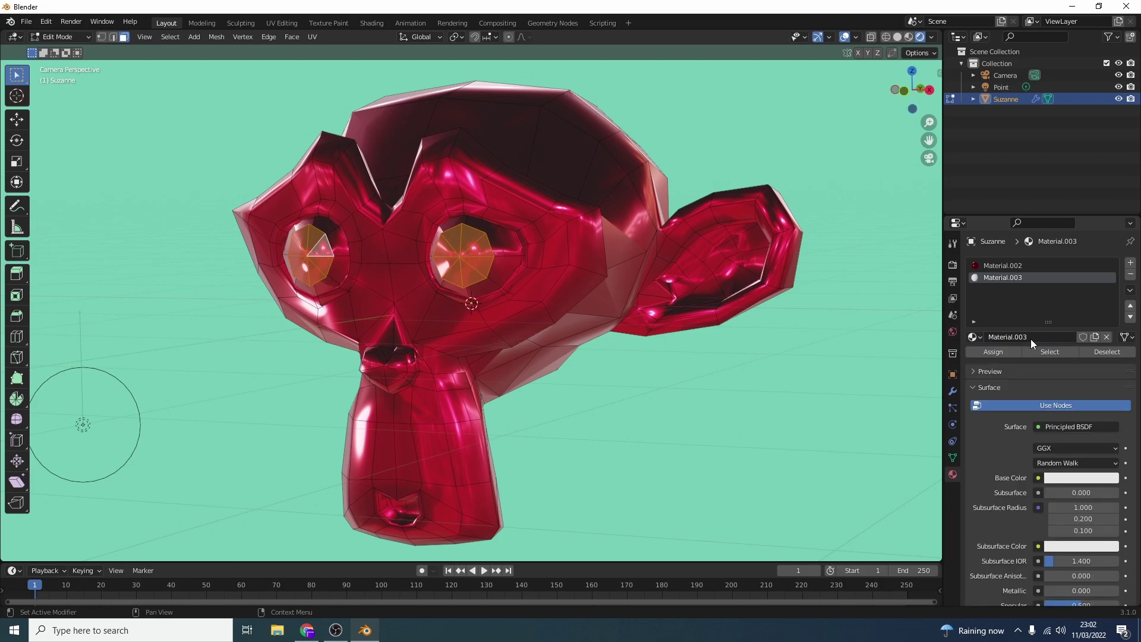
left_click(994, 351)
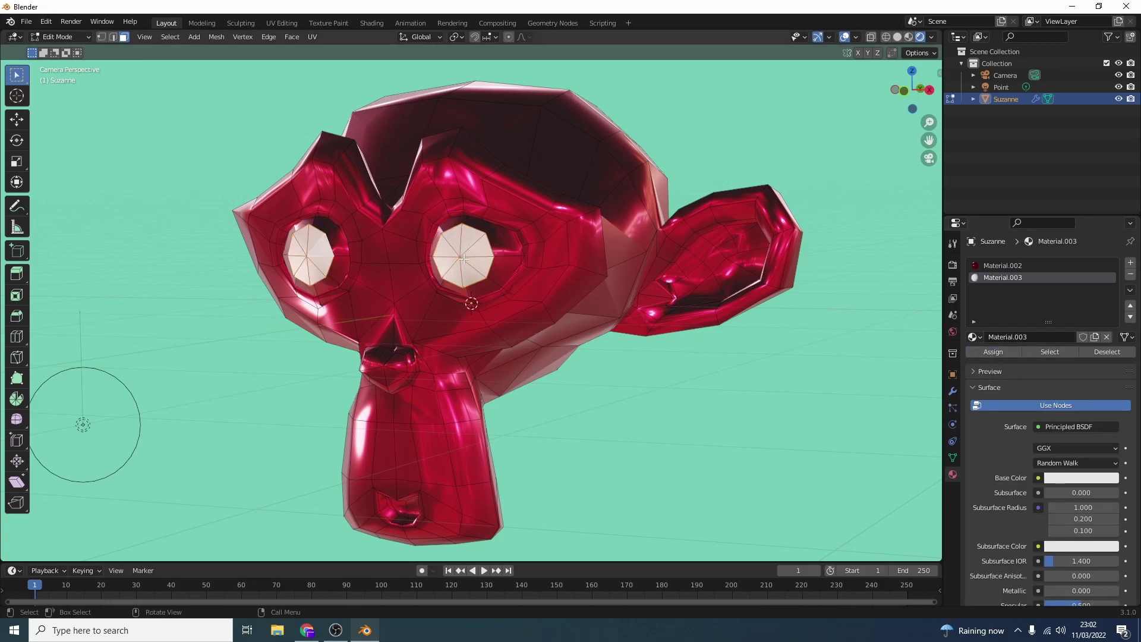
Step: Rename the new material 'Eyes' and the red material 'Head'
double_click(1012, 277)
type("Eyes")
key("Return")
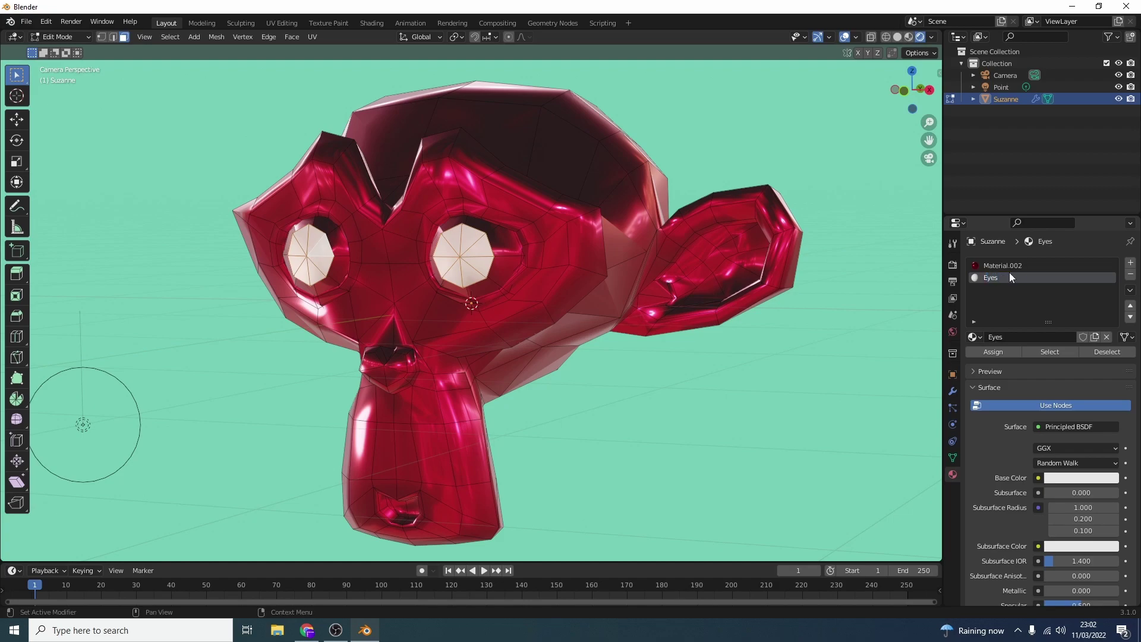
double_click(1009, 265)
type("Head")
key("Return")
Step: Switch Suzanne back to Object Mode
left_click(72, 37)
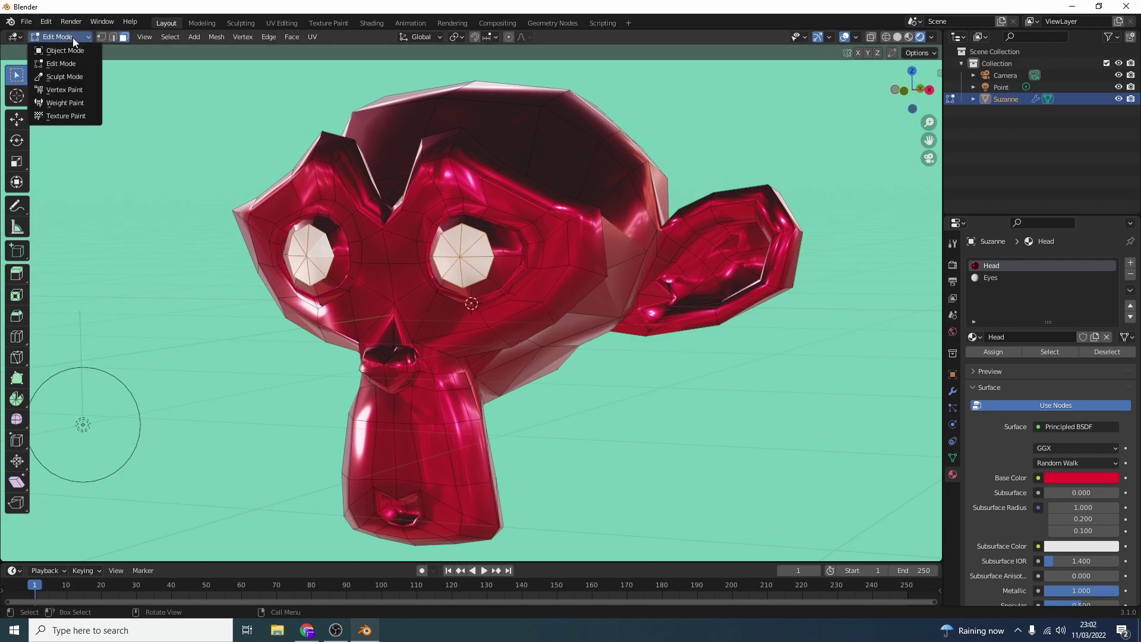
left_click(66, 51)
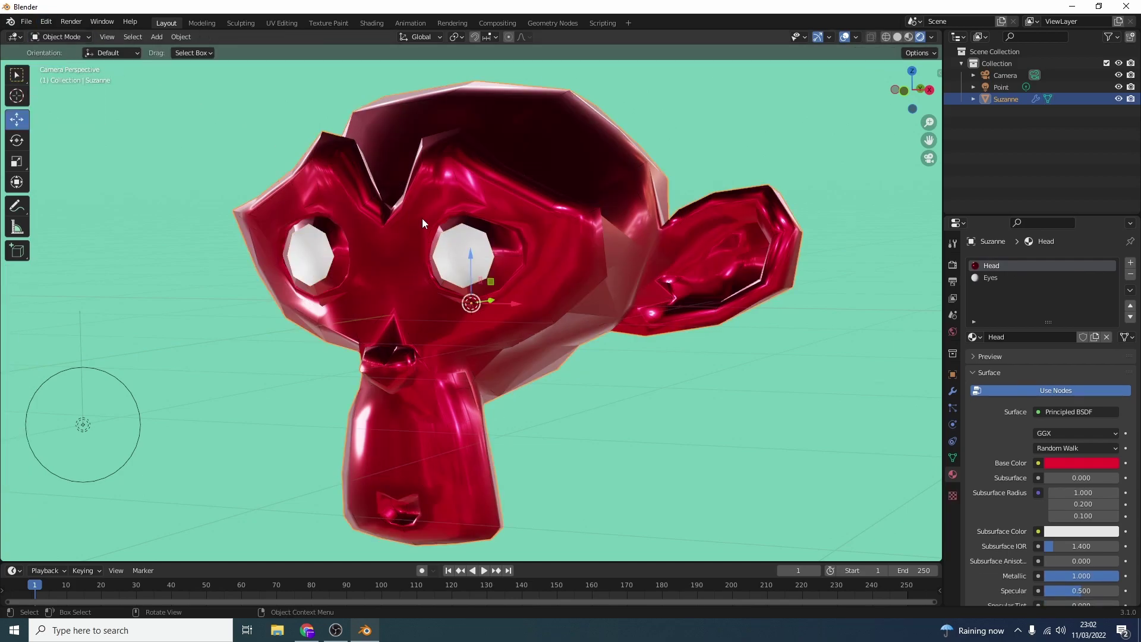
scroll(494, 233, "down", 2)
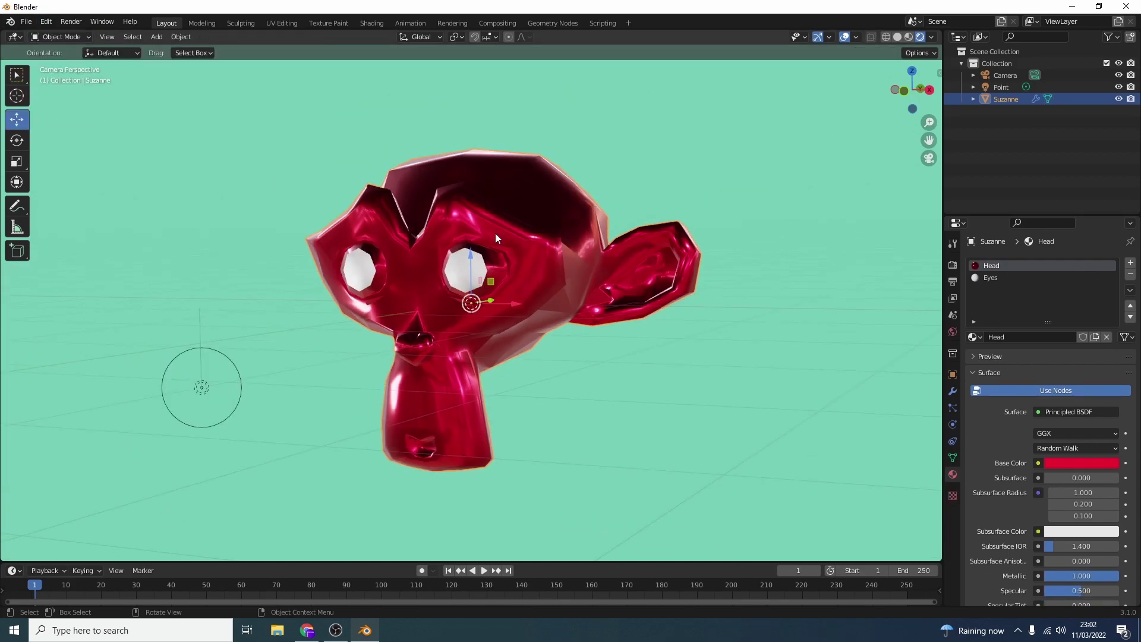
Step: Re-enable the Subdivision modifier in the viewport and set the Eyes material's Base Color to blue
left_click(953, 391)
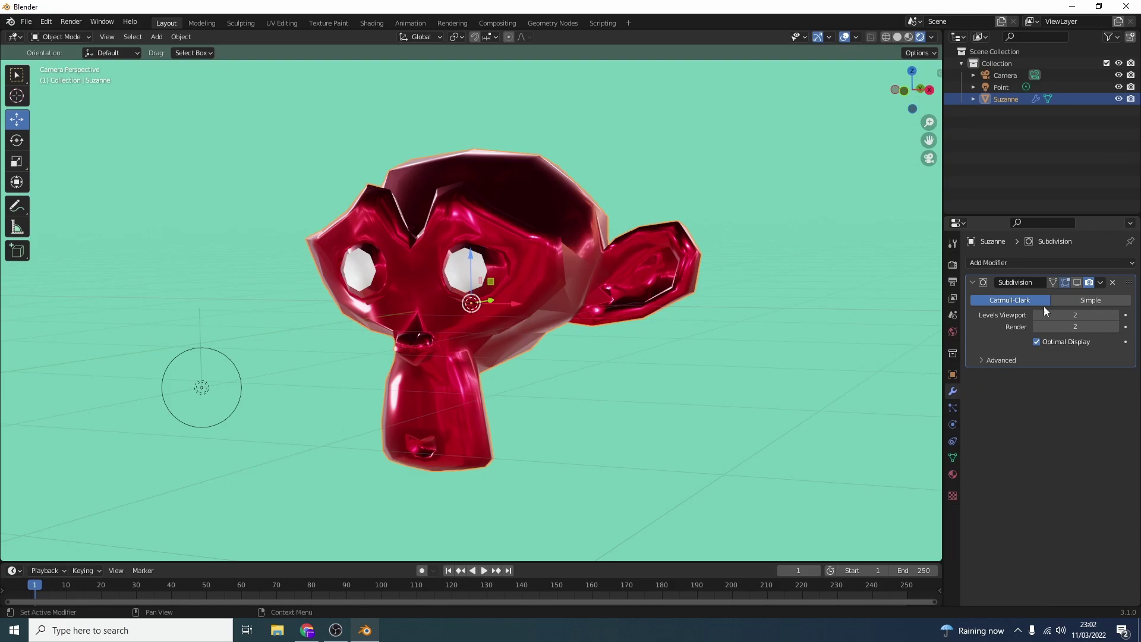
left_click(1077, 283)
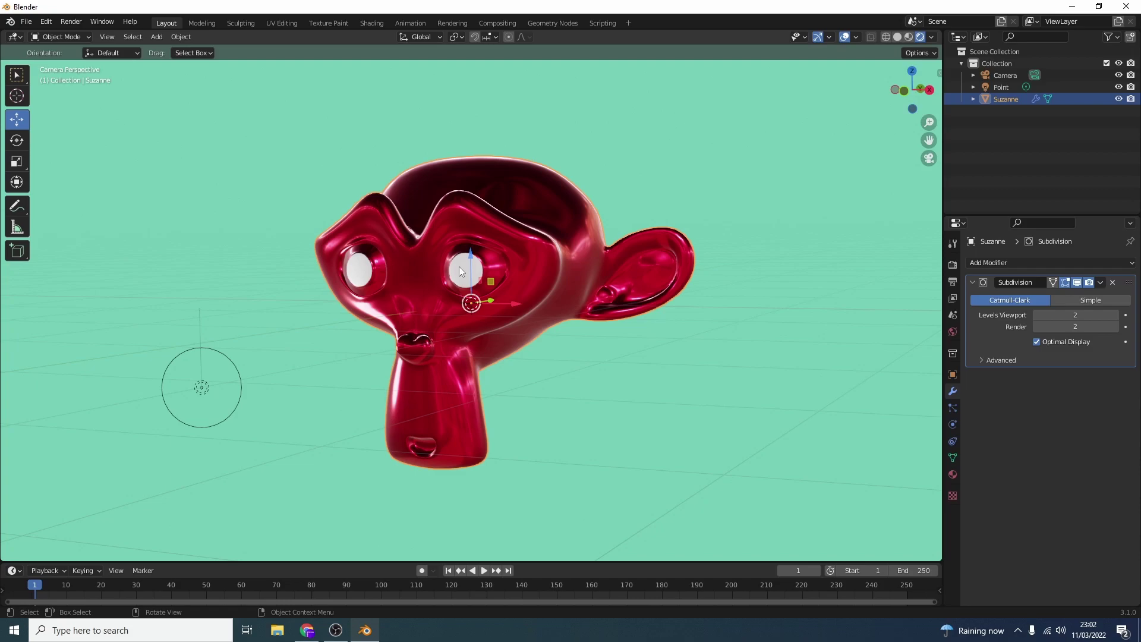
left_click(951, 475)
scroll(1016, 491, "down", 3)
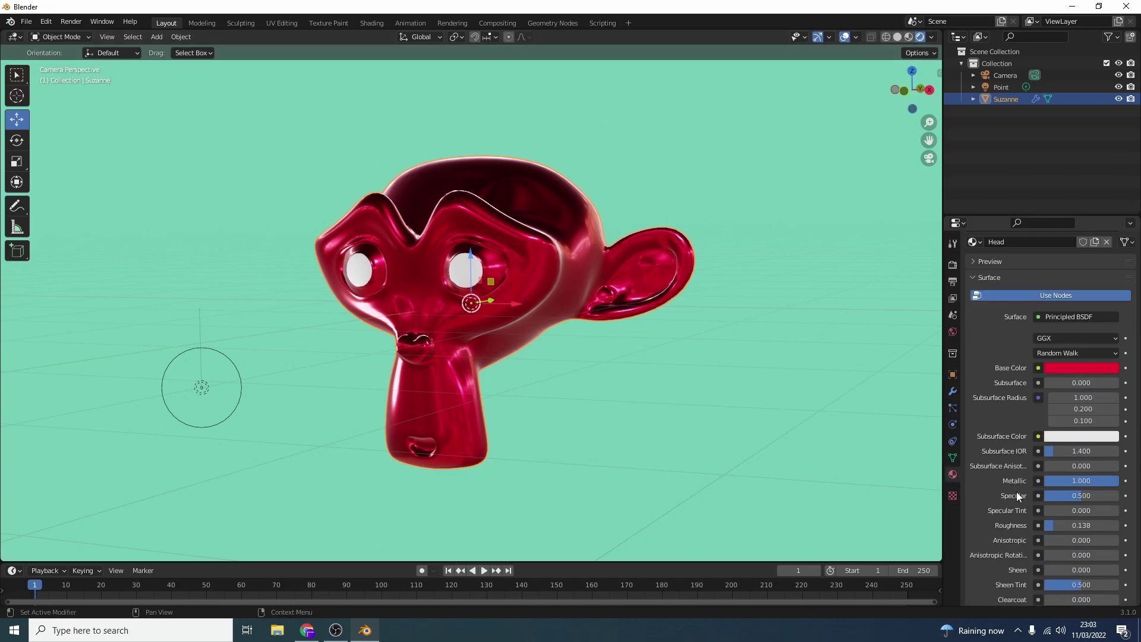
scroll(1010, 452, "up", 3)
left_click(995, 278)
scroll(1018, 384, "down", 3)
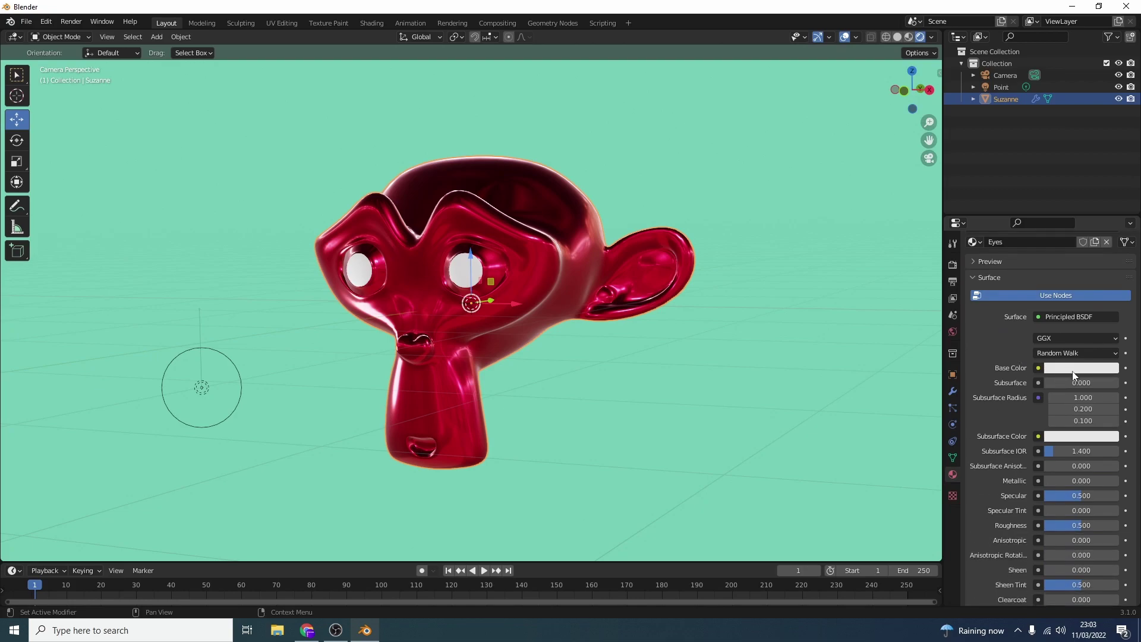
left_click(1056, 370)
left_click(1081, 209)
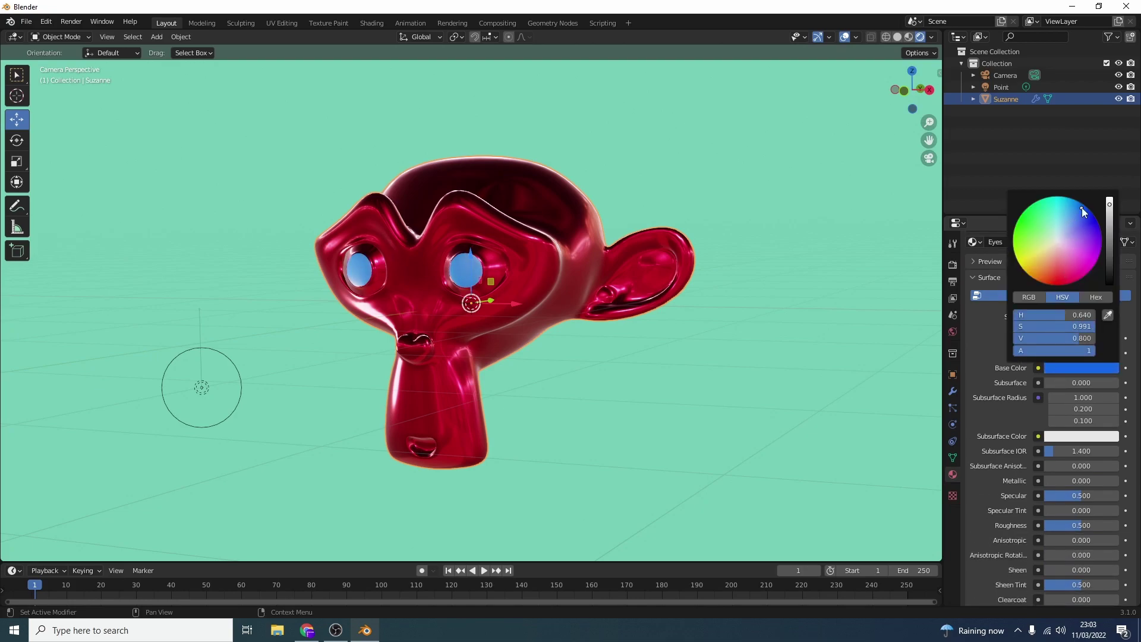
left_click(988, 334)
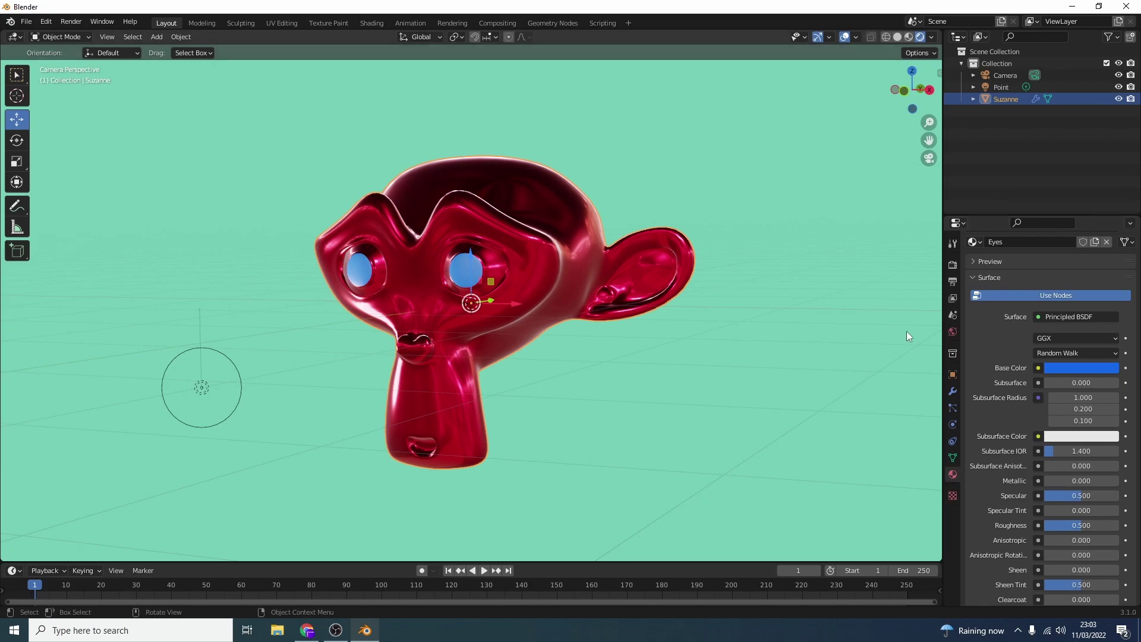
Step: In the Shading workspace, show the object's Eyes material nodes instead of the world nodes
left_click(373, 24)
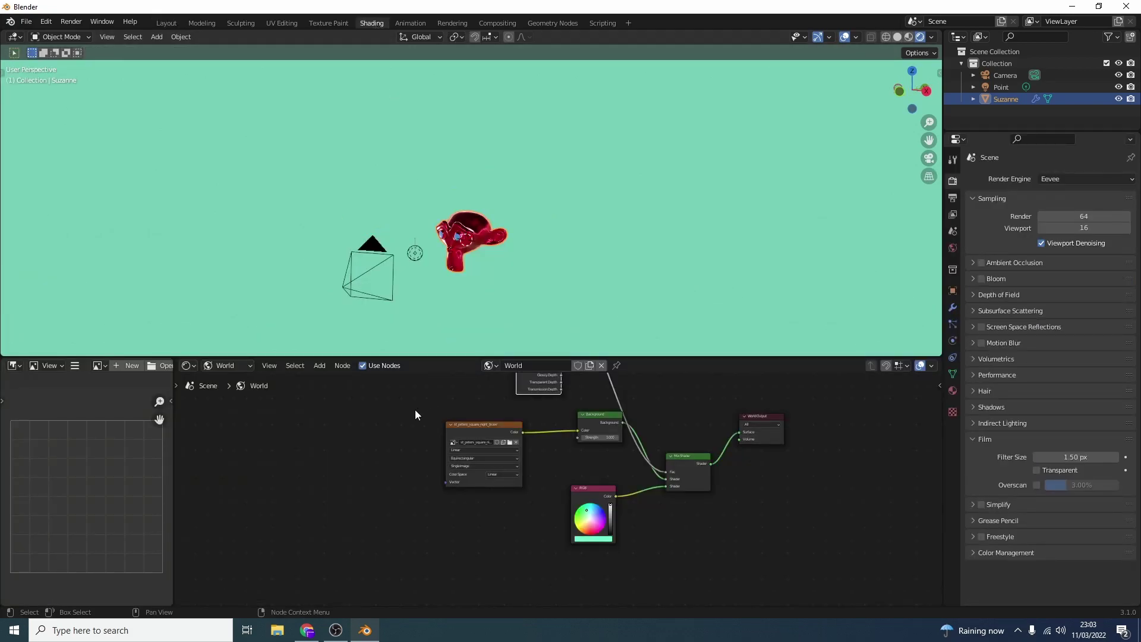
middle_click_drag(787, 426, 743, 510)
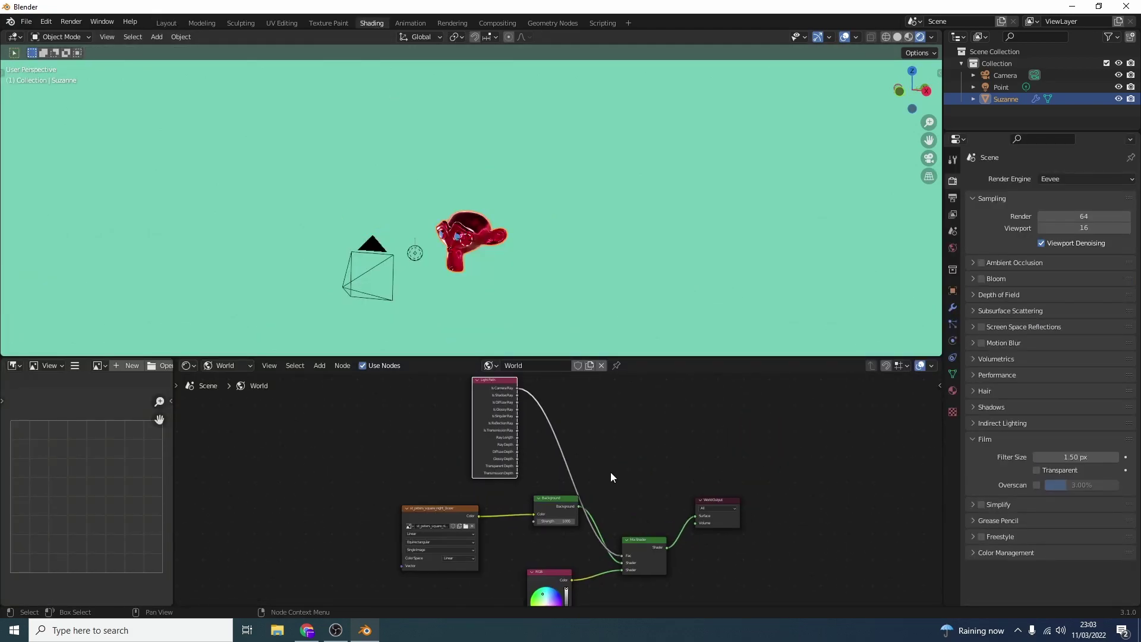
scroll(515, 293, "up", 3)
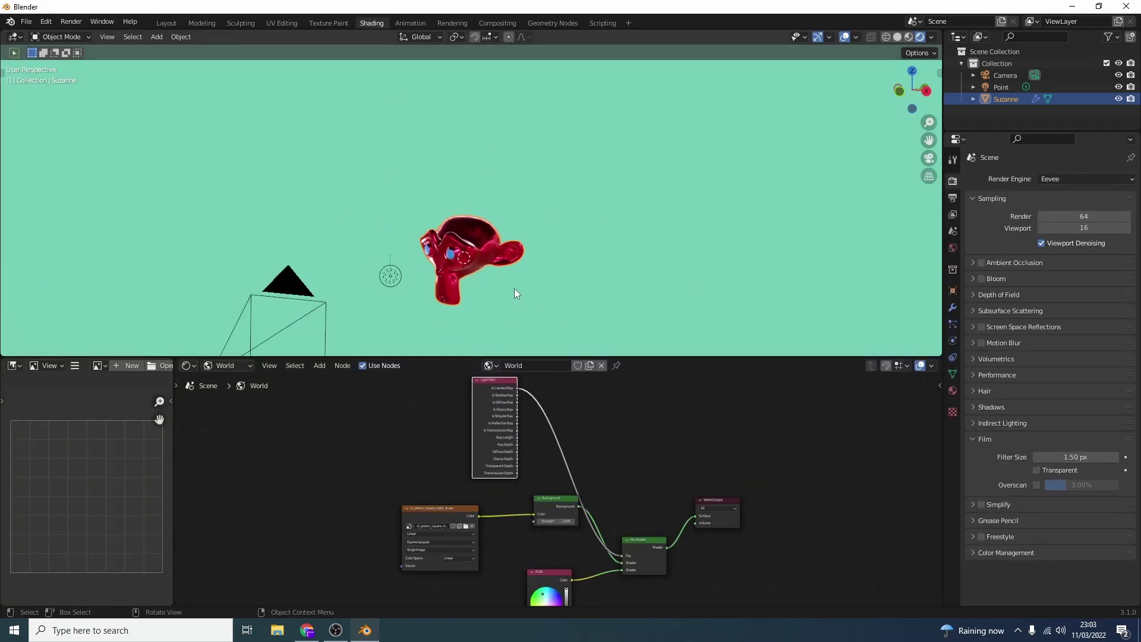
left_click(245, 365)
left_click(237, 381)
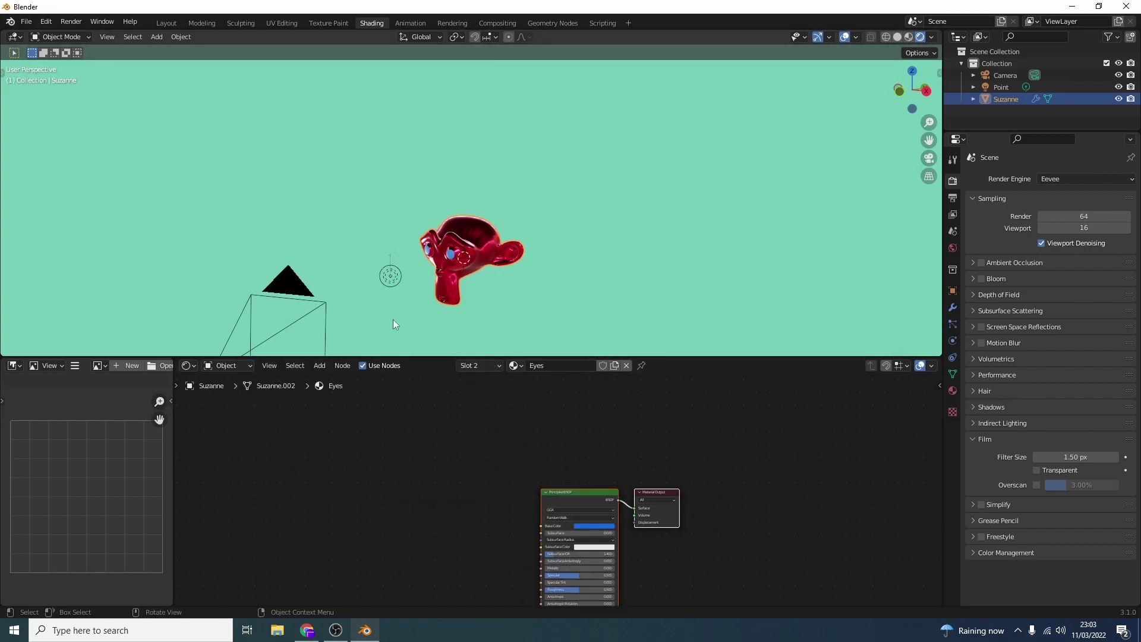
middle_click_drag(802, 581, 802, 446)
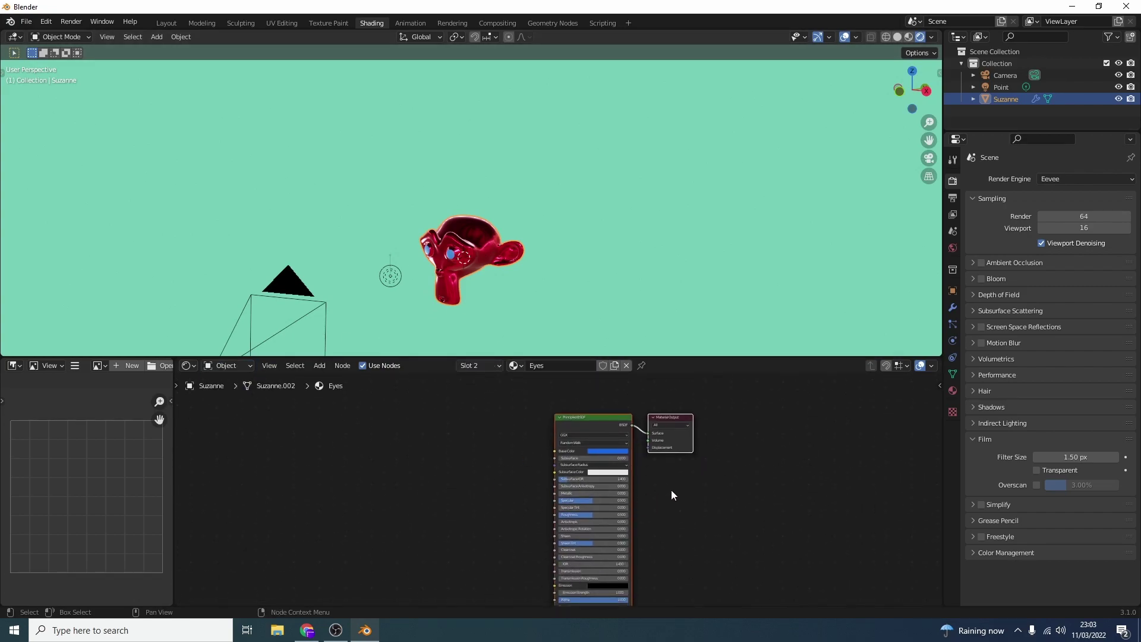
middle_click_drag(728, 505, 739, 455)
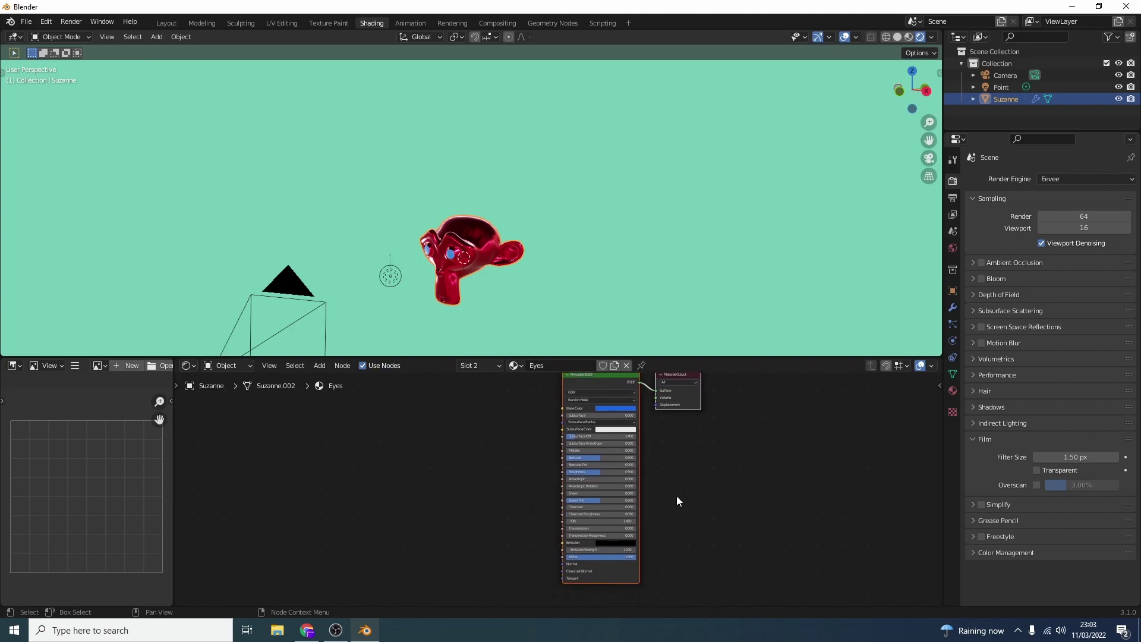
Step: Set the Eyes emission colour to blue with Emission Strength 7.6, then return to Layout
left_click(616, 542)
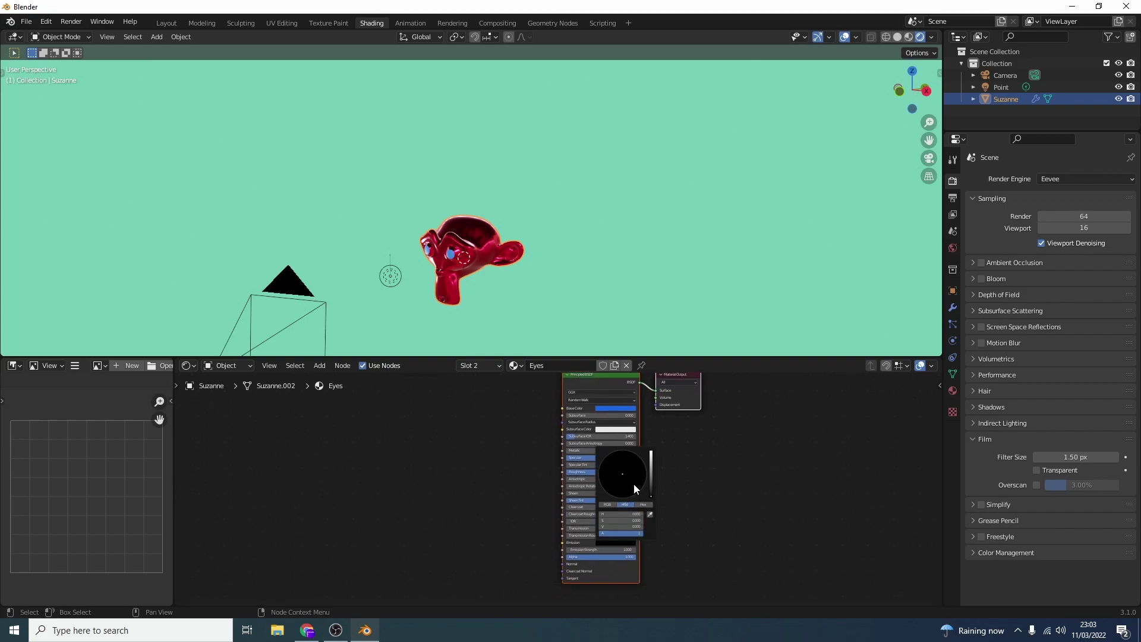
left_click_drag(650, 474, 651, 452)
left_click(636, 471)
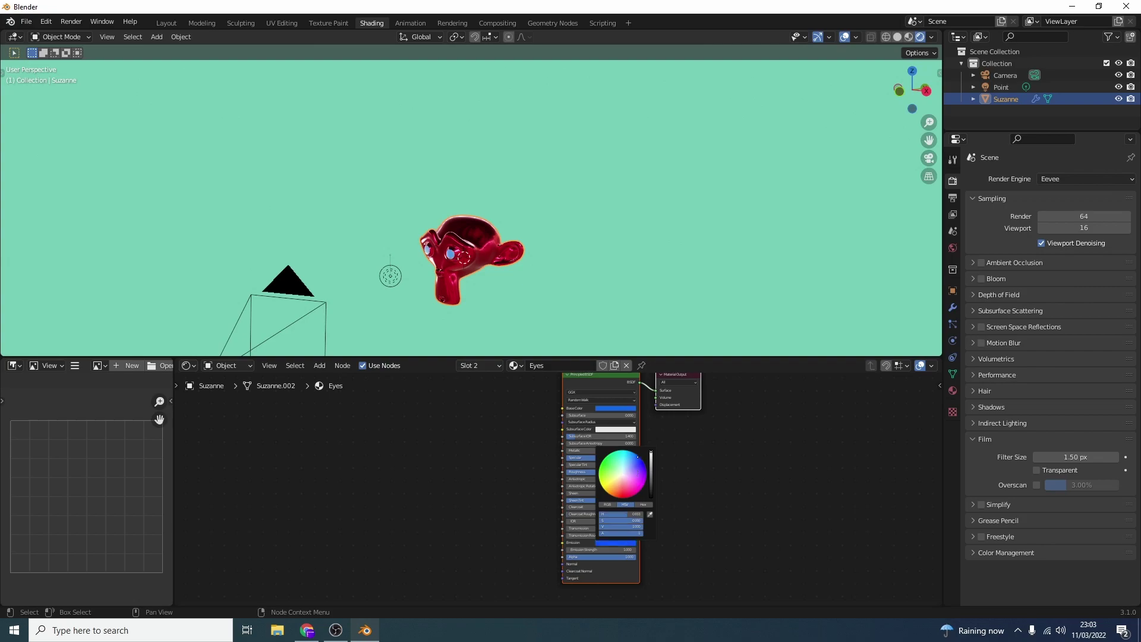
scroll(703, 527, "up", 2)
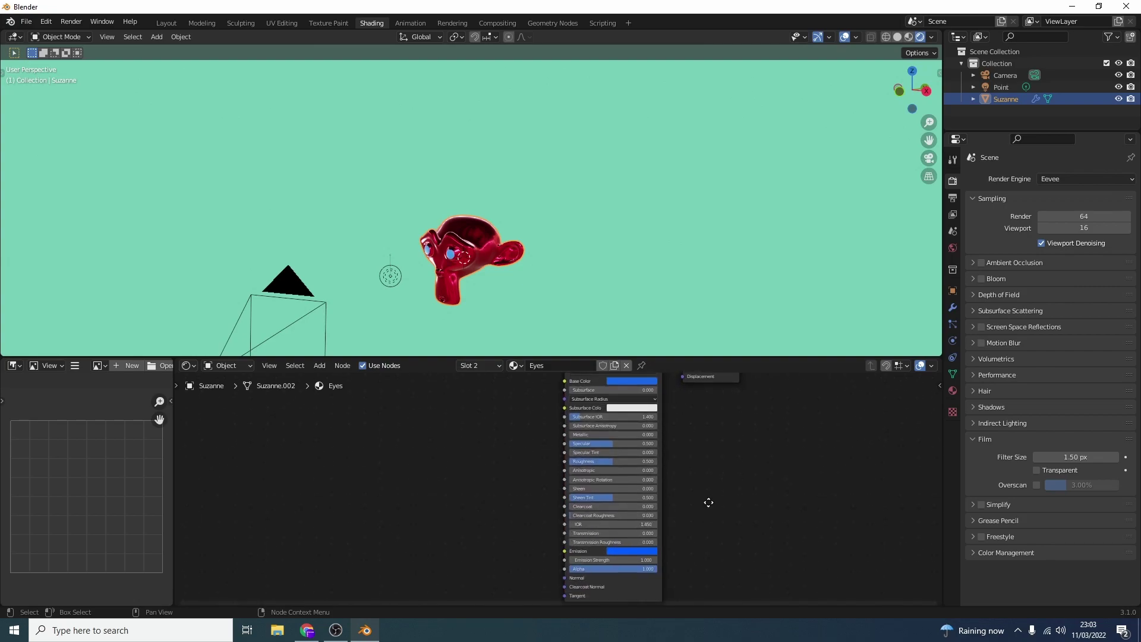
scroll(758, 474, "up", 2)
left_click_drag(625, 445, 659, 445)
left_click(166, 22)
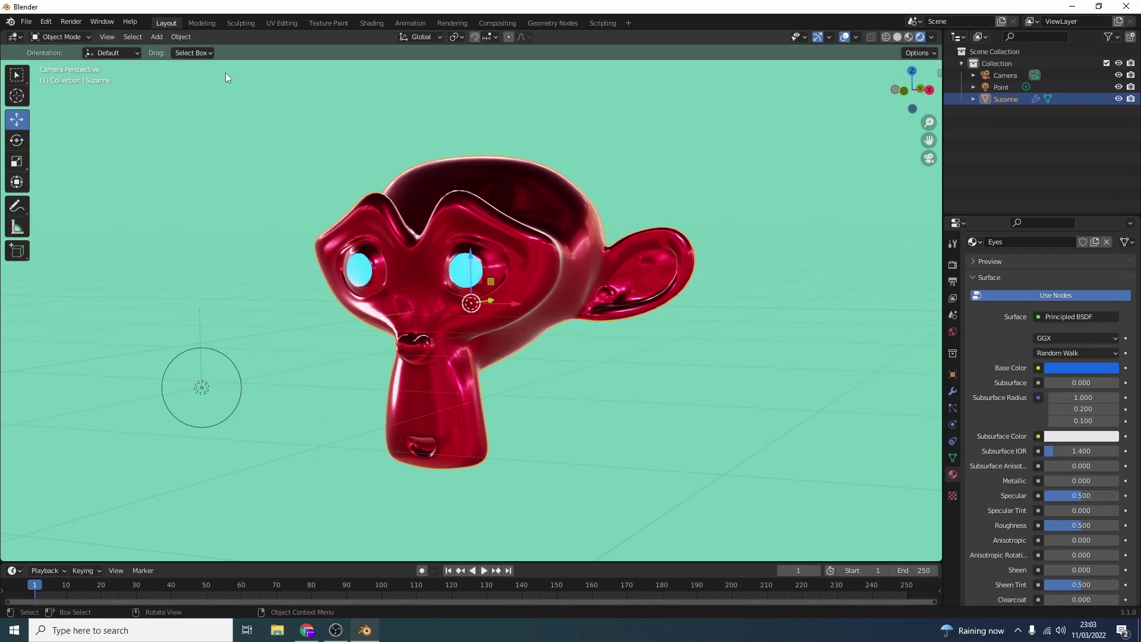
Step: Turn on Ambient Occlusion and Bloom in the render settings
left_click(953, 265)
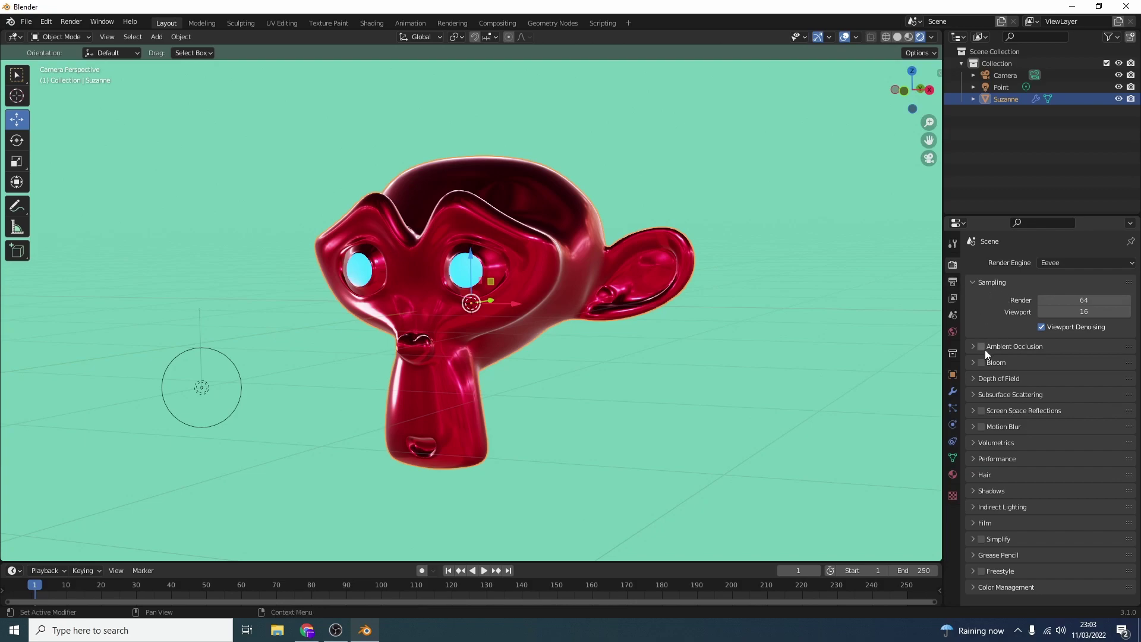
scroll(605, 321, "up", 3)
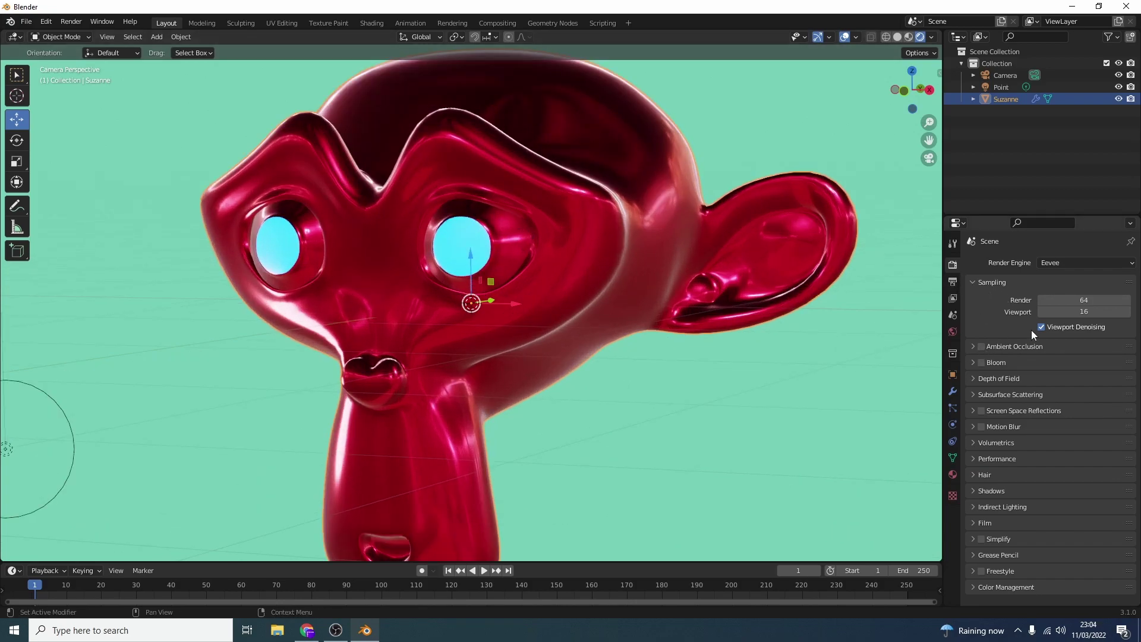
left_click(981, 347)
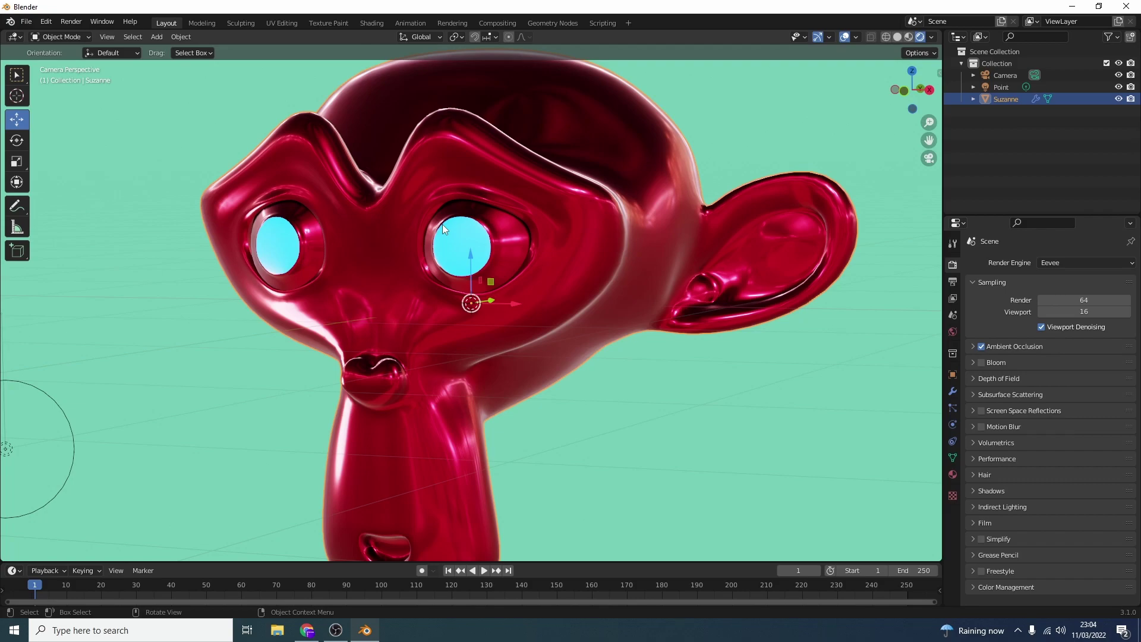
left_click(981, 363)
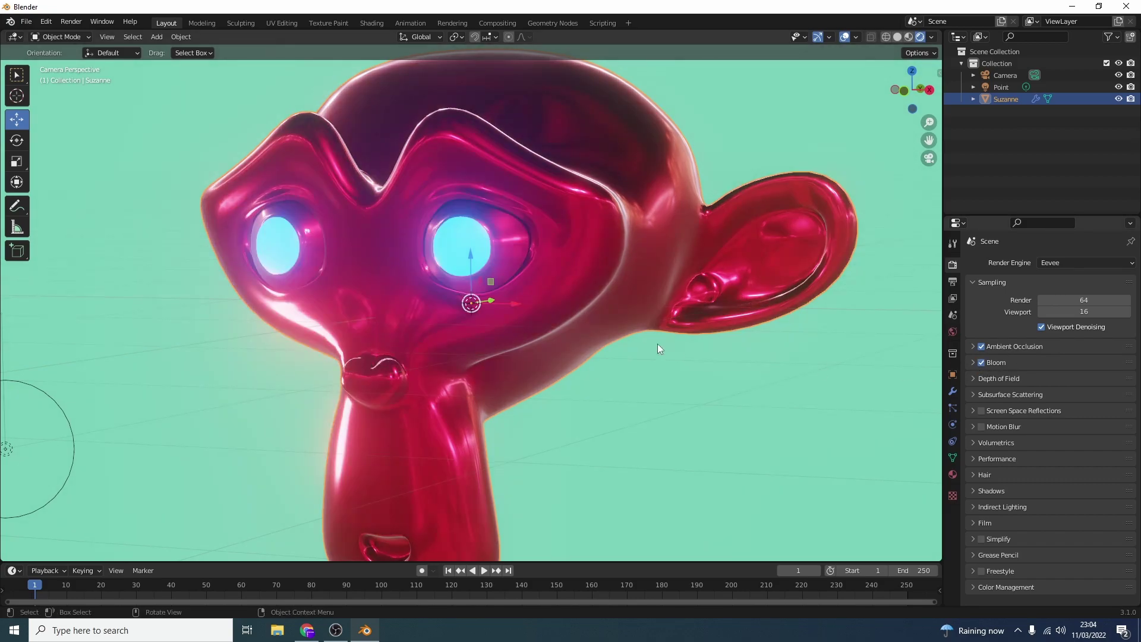
Step: Raise the Bloom threshold to 4.201, expand Depth of Field, and select the Camera
scroll(654, 342, "down", 2)
scroll(658, 339, "up", 1)
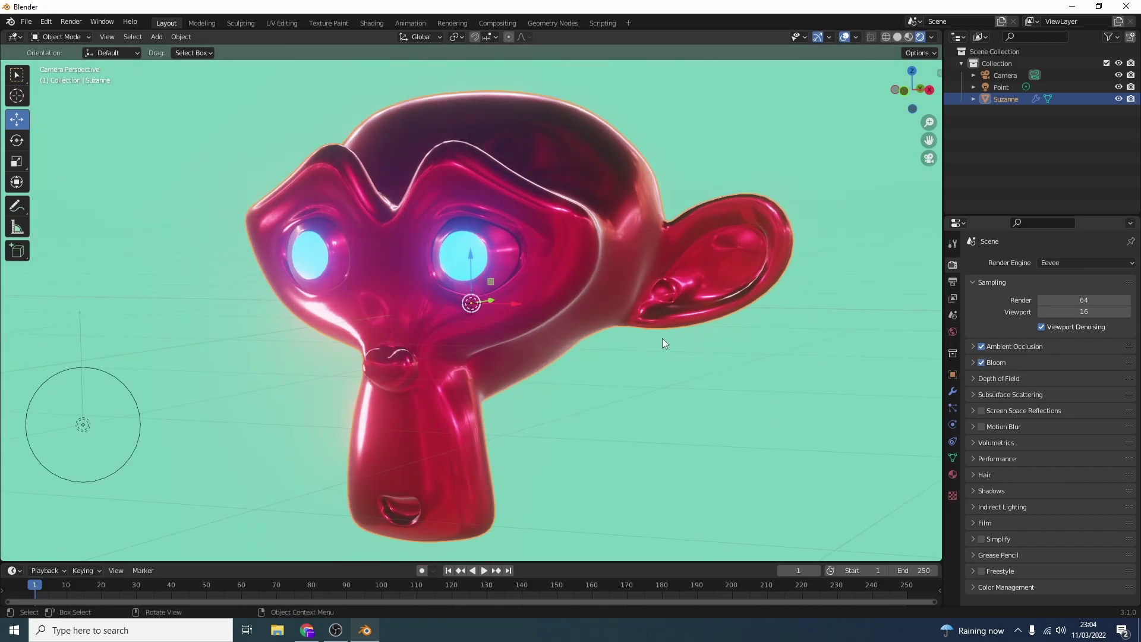
left_click(972, 363)
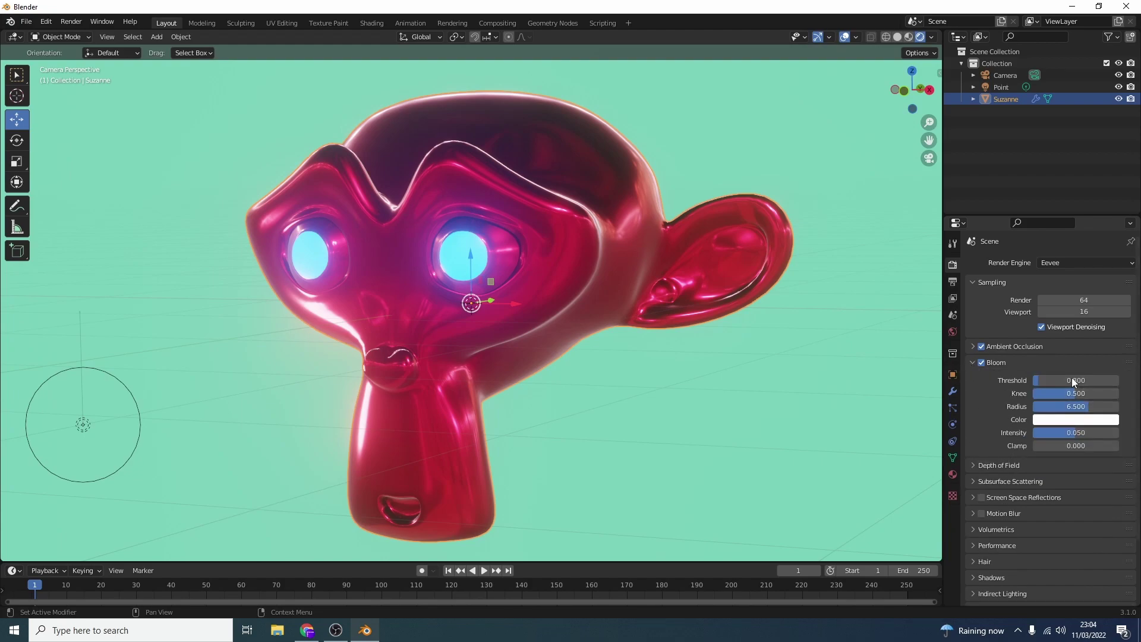
mouse_move(1065, 376)
left_mouse_down()
mouse_move(1079, 380)
mouse_move(1068, 383)
left_mouse_up()
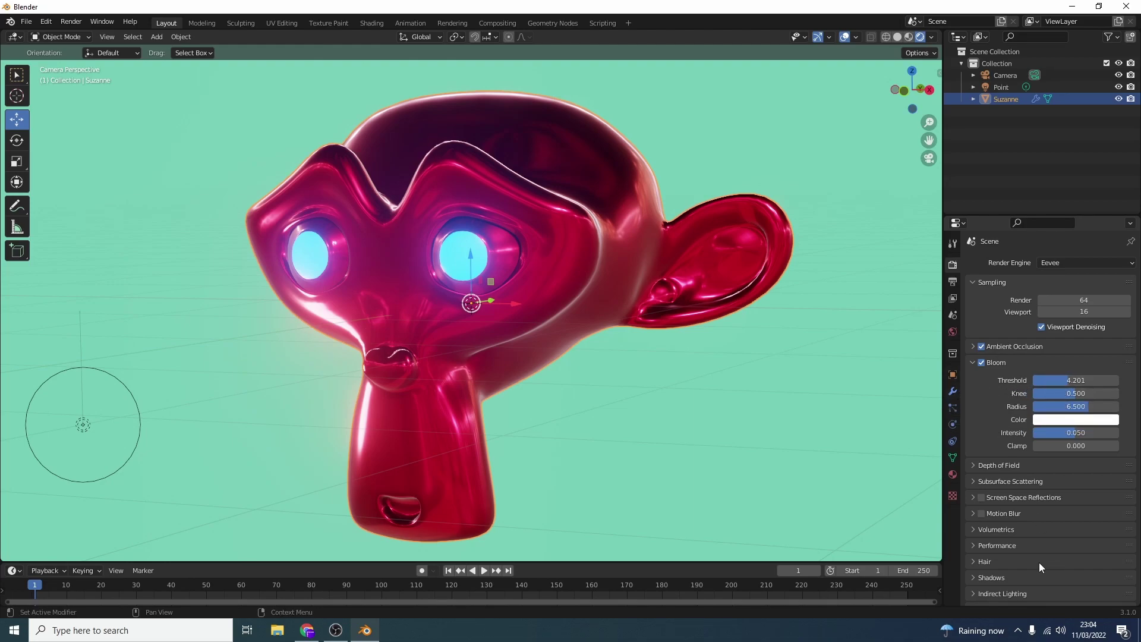
left_click(999, 466)
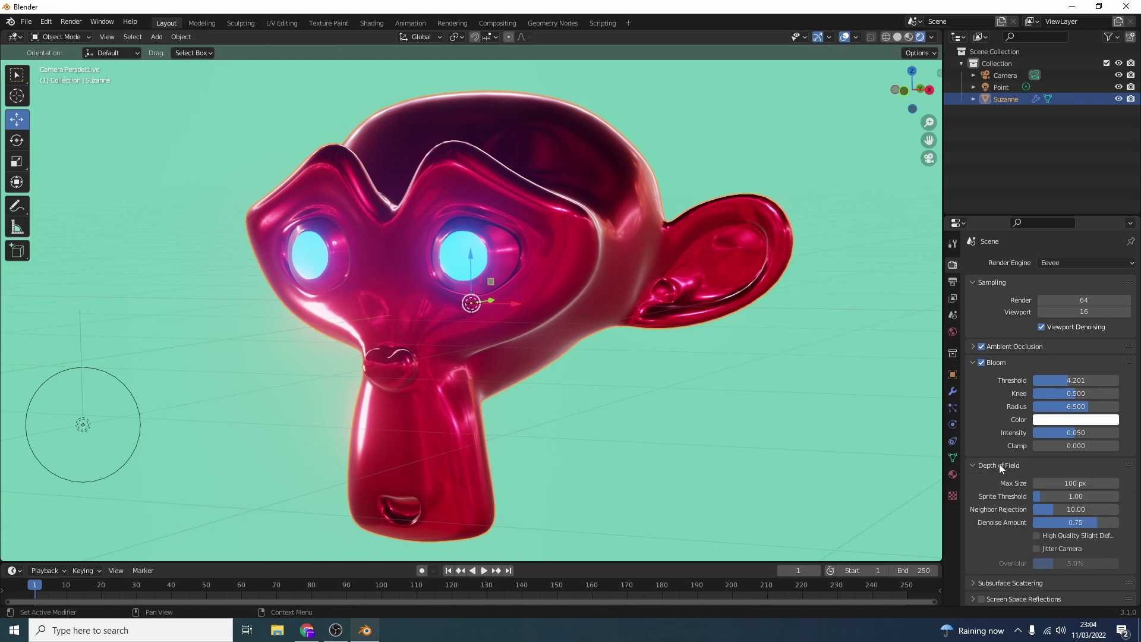
left_click(1004, 76)
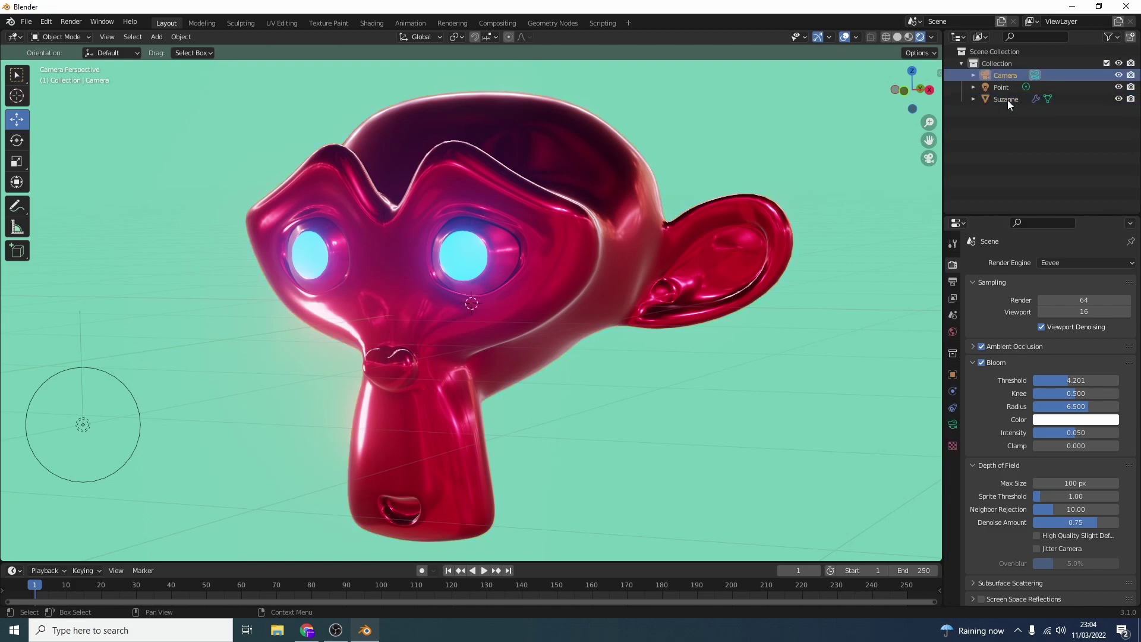
Step: Enable camera Depth of Field focused on Suzanne, with F-Stop lowered to 0.1
left_click(954, 423)
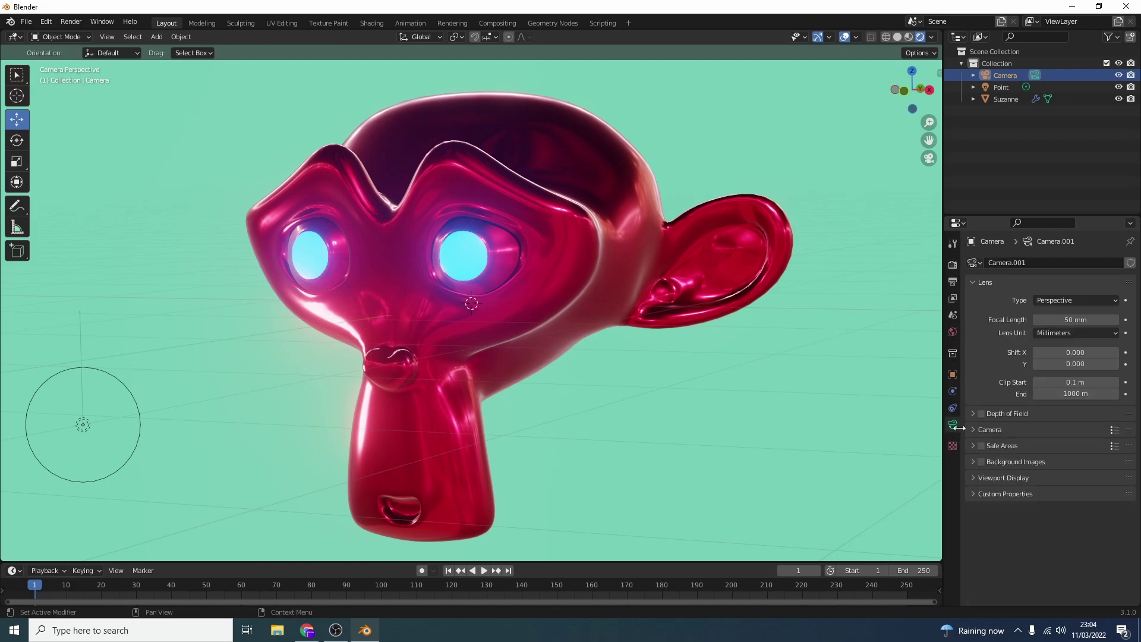
left_click(981, 413)
left_click(974, 412)
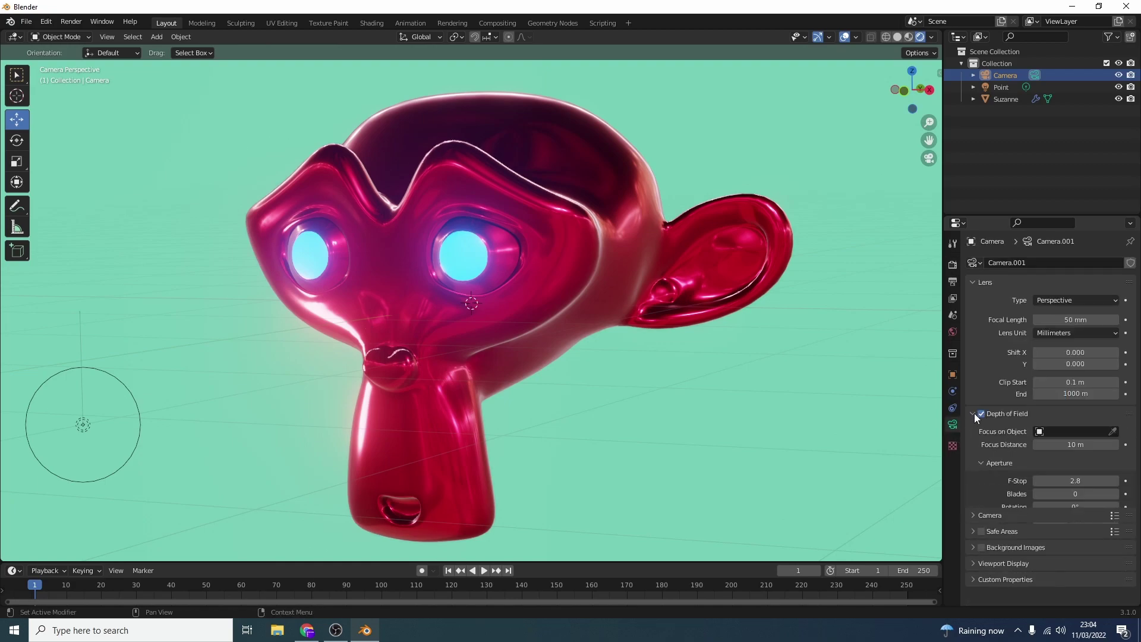
left_click(1113, 432)
left_click(425, 256)
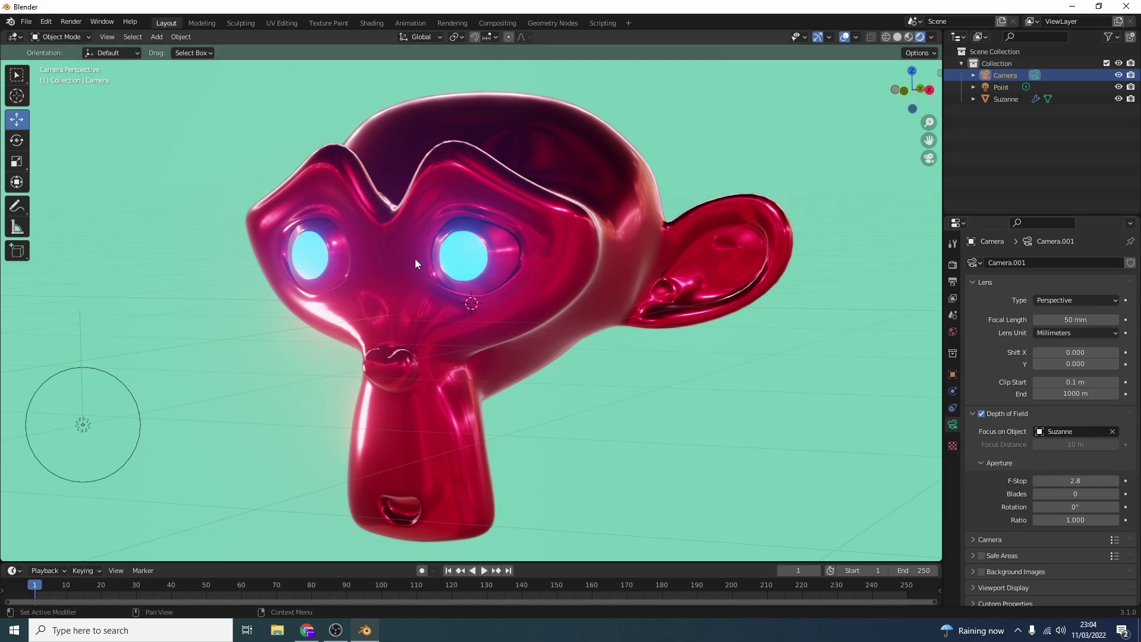
mouse_move(1076, 481)
left_mouse_down()
mouse_move(1047, 481)
mouse_move(1079, 480)
left_mouse_up()
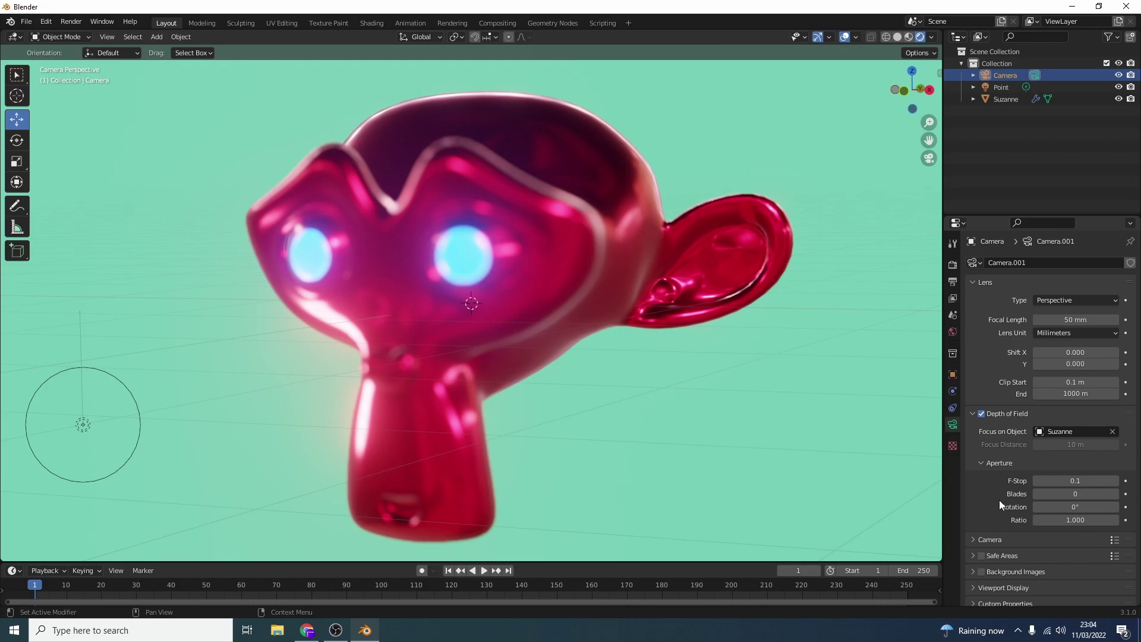
Step: Add a Plain Axes empty and set it as the camera's focus object
left_click(157, 37)
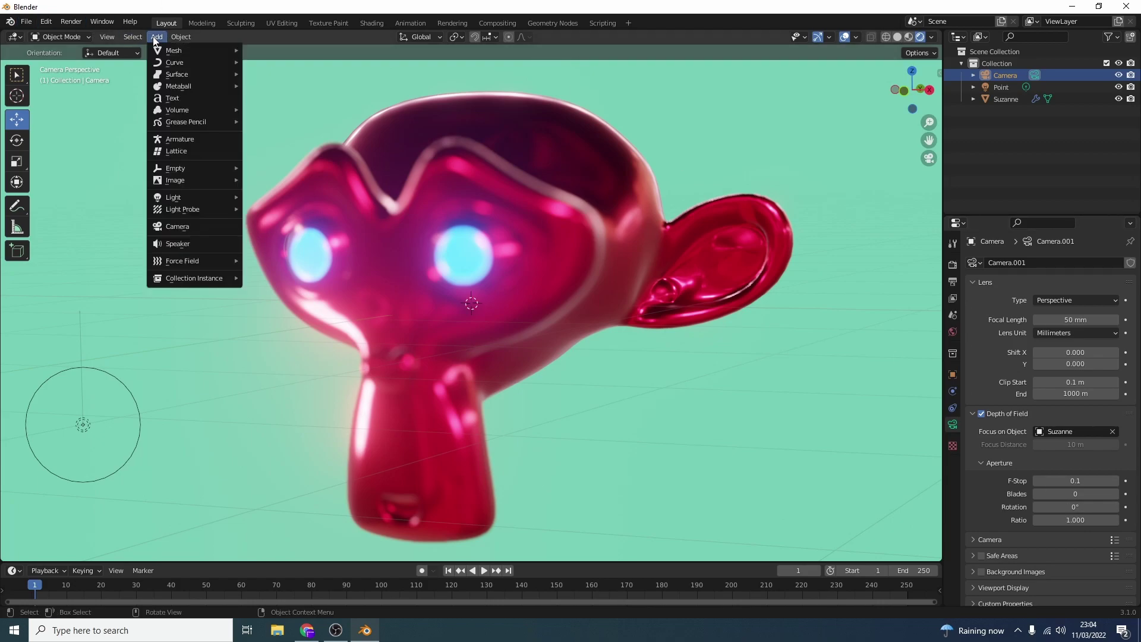
mouse_move(197, 167)
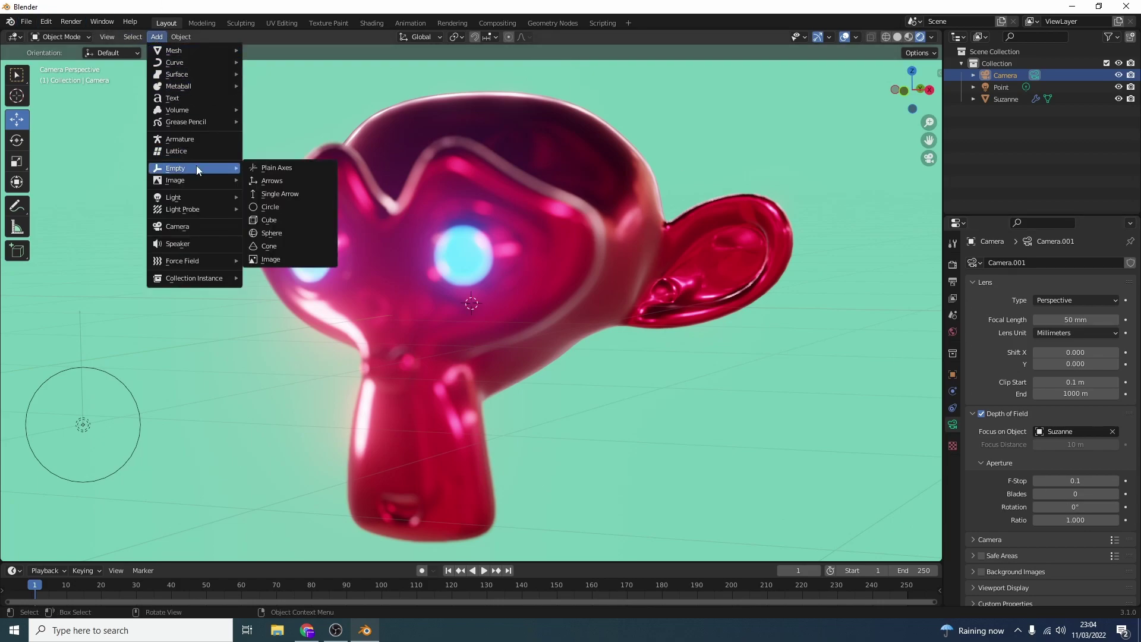
left_click(258, 169)
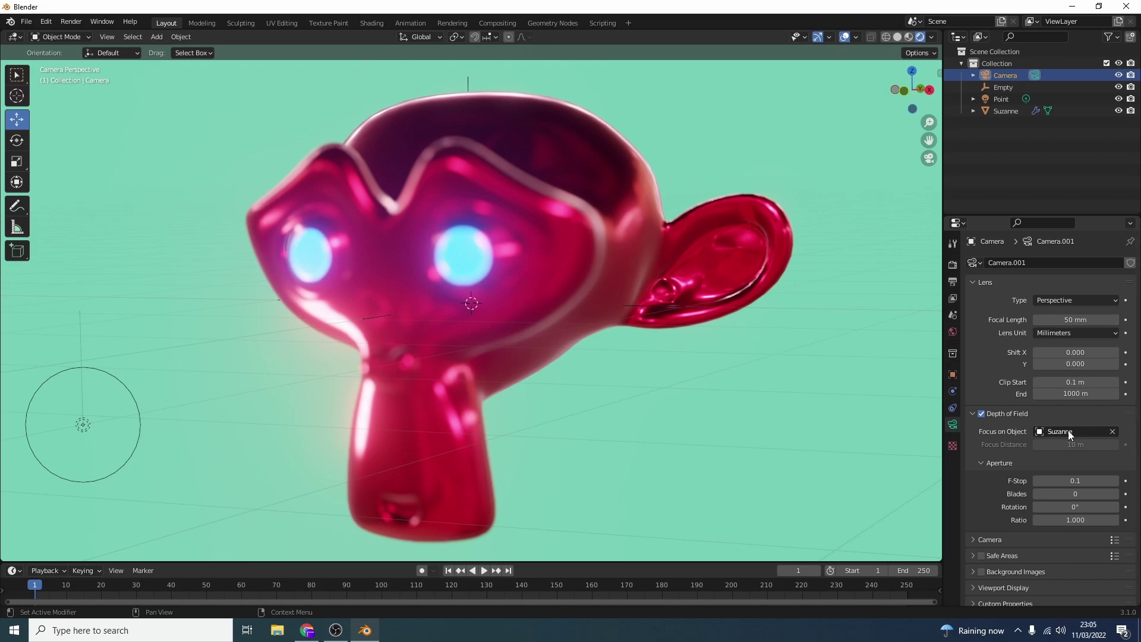
left_click(1062, 432)
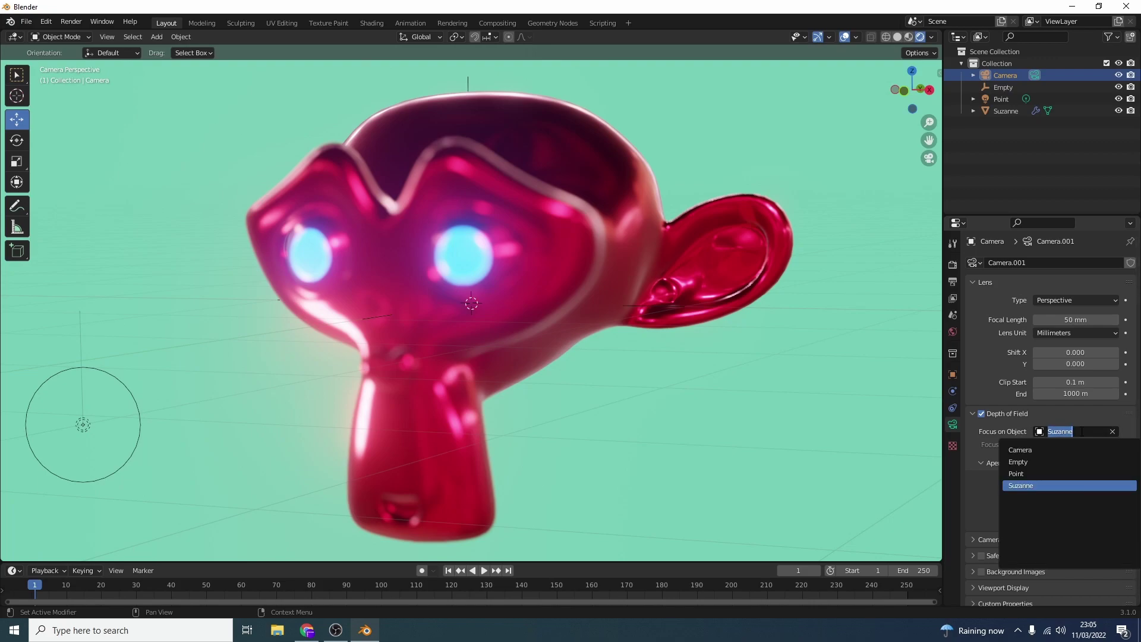
left_click(1052, 461)
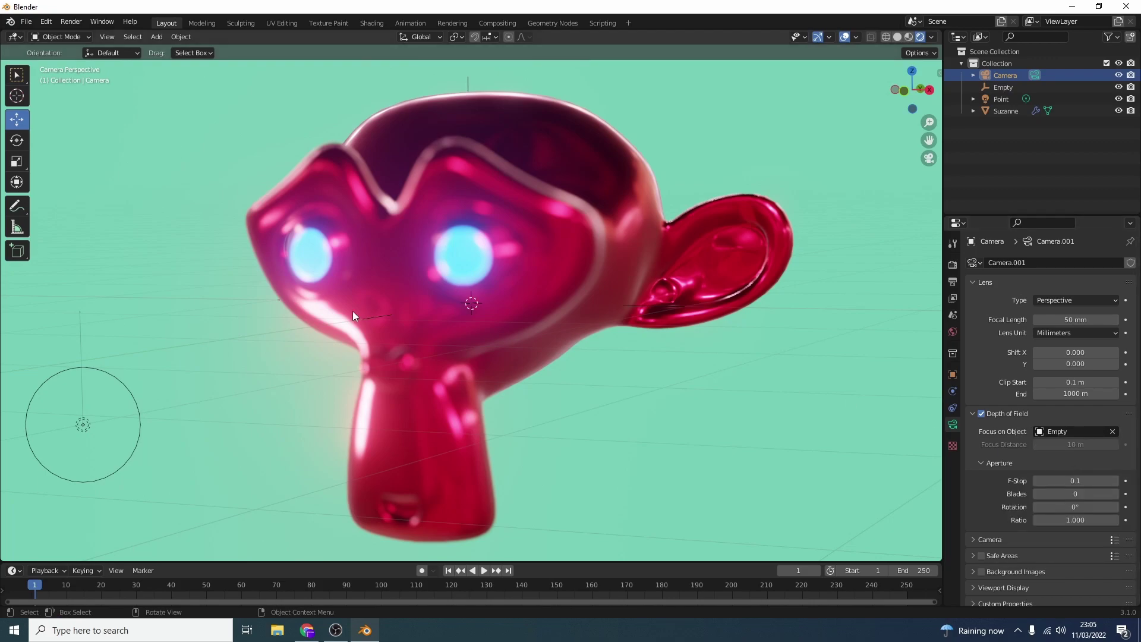
Step: Move the Empty along Y toward Suzanne's face and keep the camera F-Stop at 0.1
left_click(1010, 87)
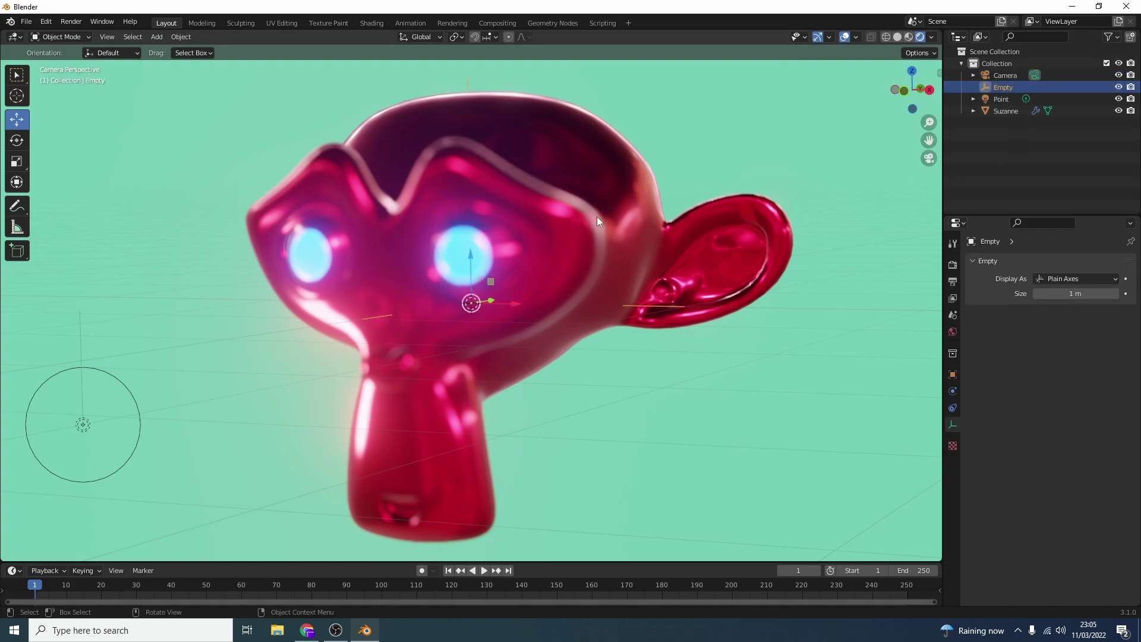
left_click_drag(490, 293, 396, 333)
left_click(1005, 75)
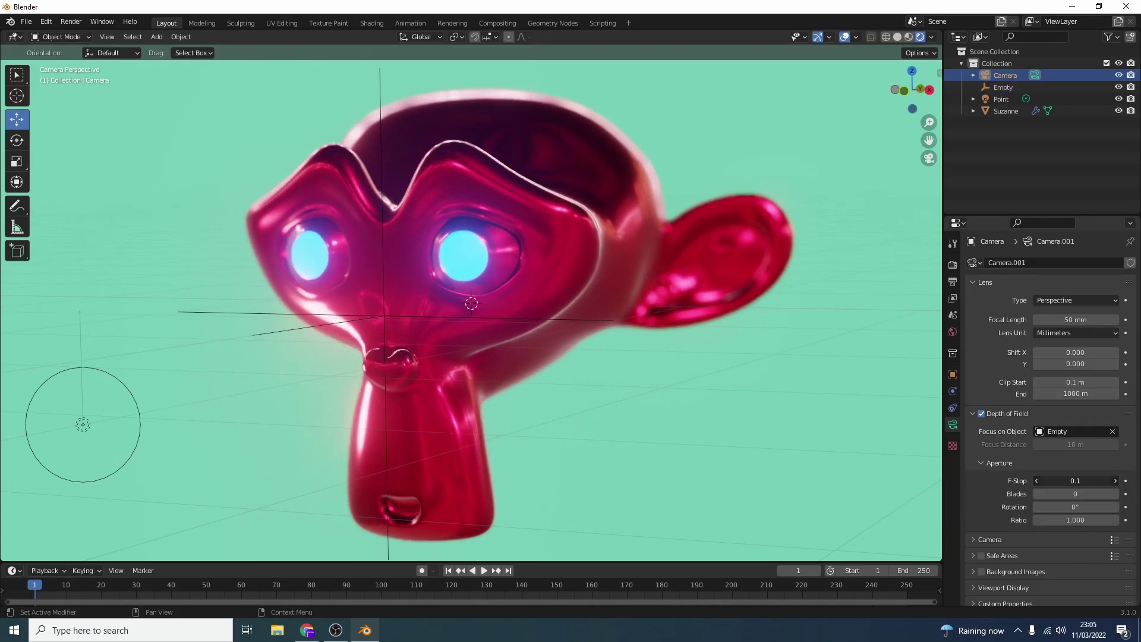
left_click_drag(1076, 480, 1051, 480)
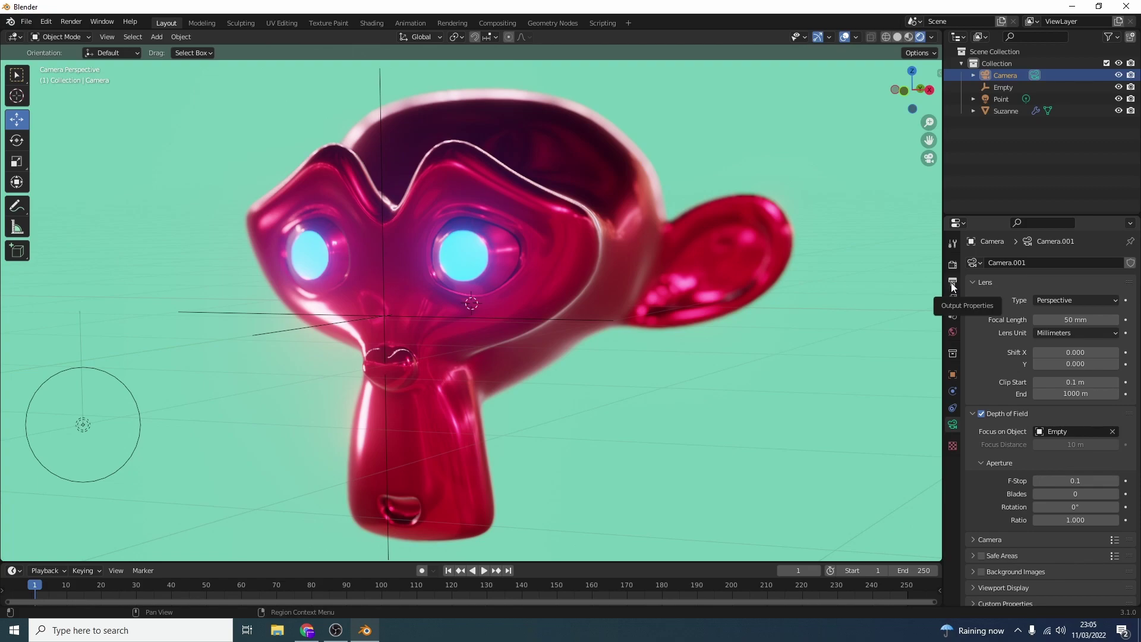
key("F12")
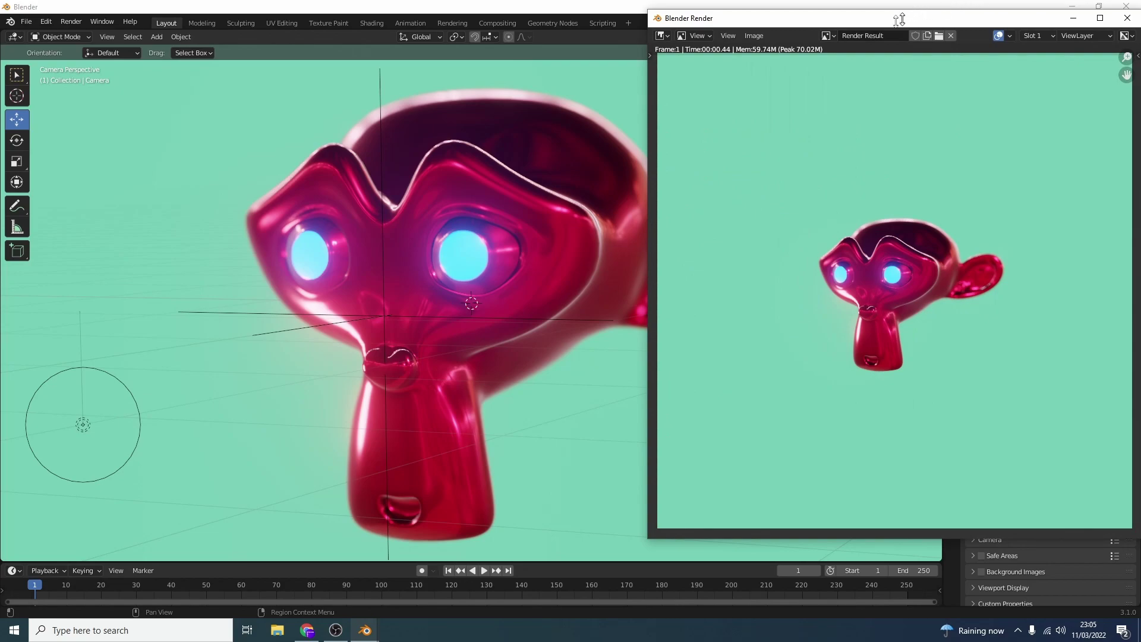
left_click_drag(903, 11, 766, 49)
left_click_drag(838, 61, 650, 57)
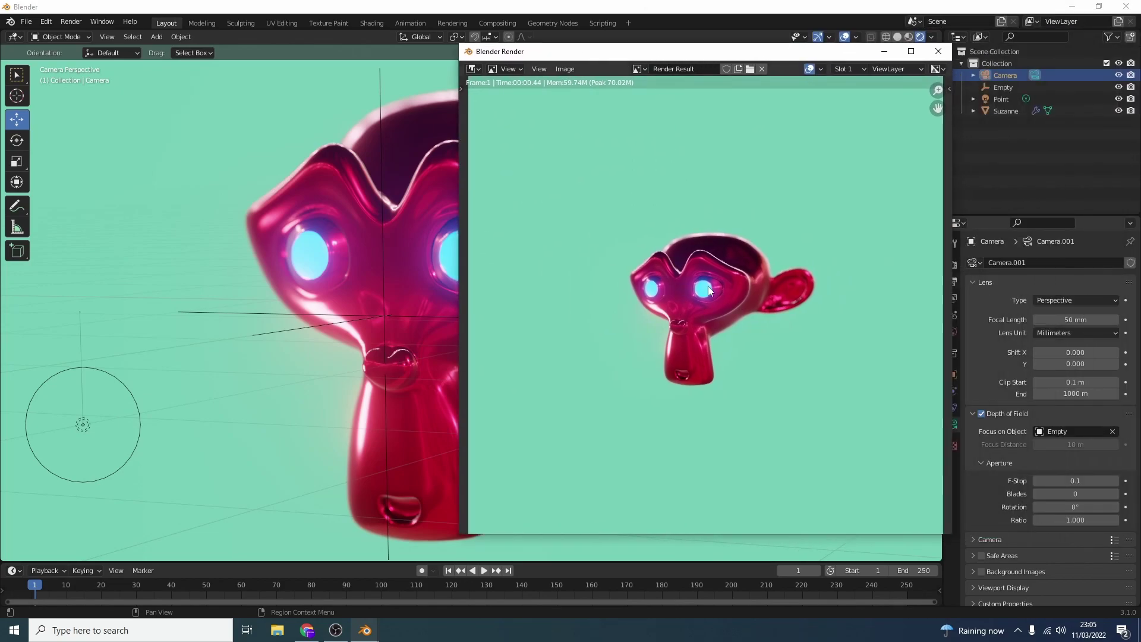
scroll(722, 323, "up", 3)
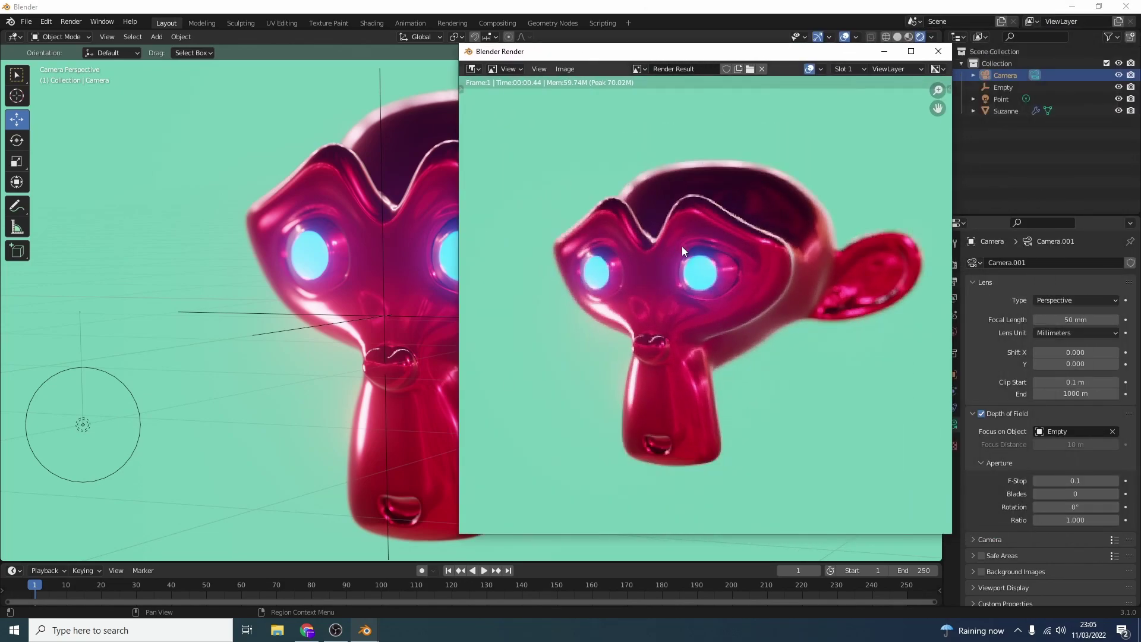
scroll(749, 308, "down", 3)
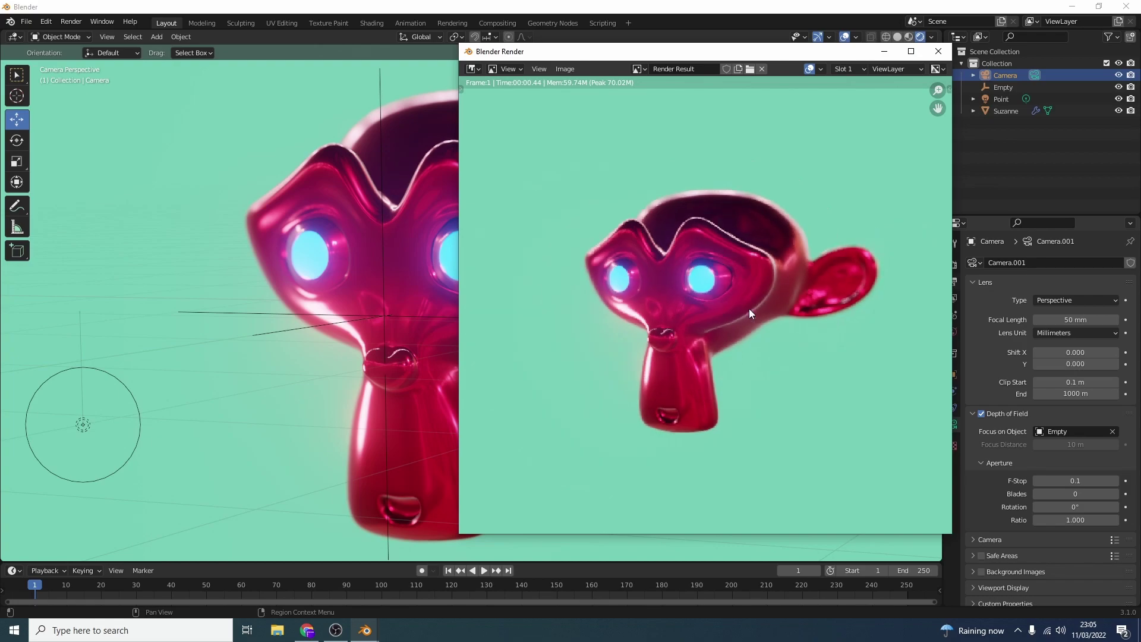
scroll(750, 314, "up", 2)
left_click(937, 51)
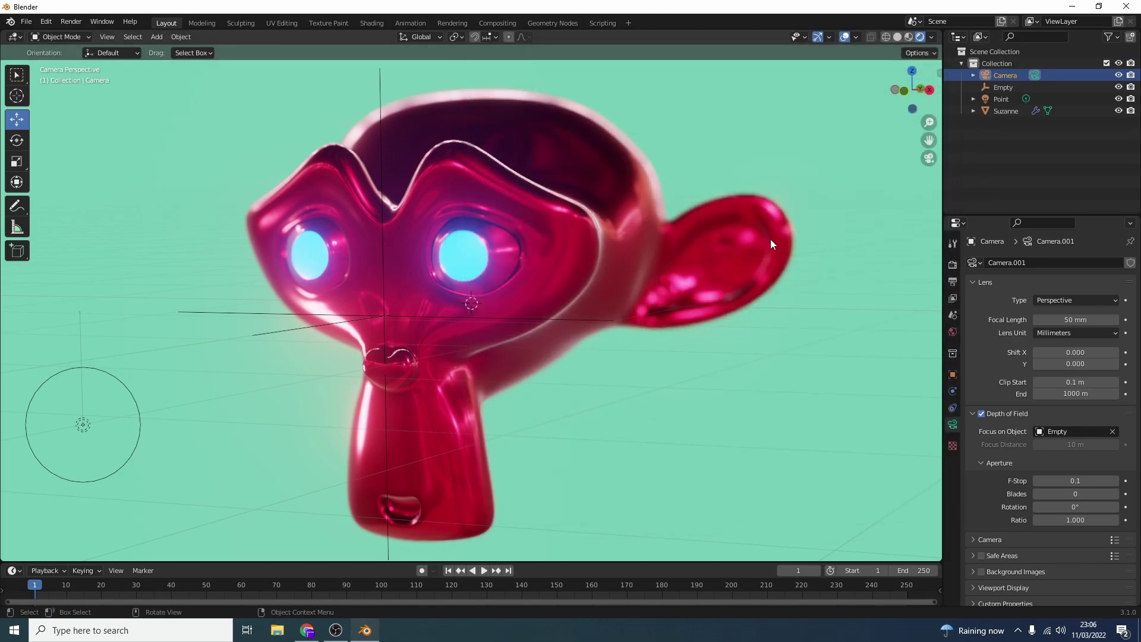